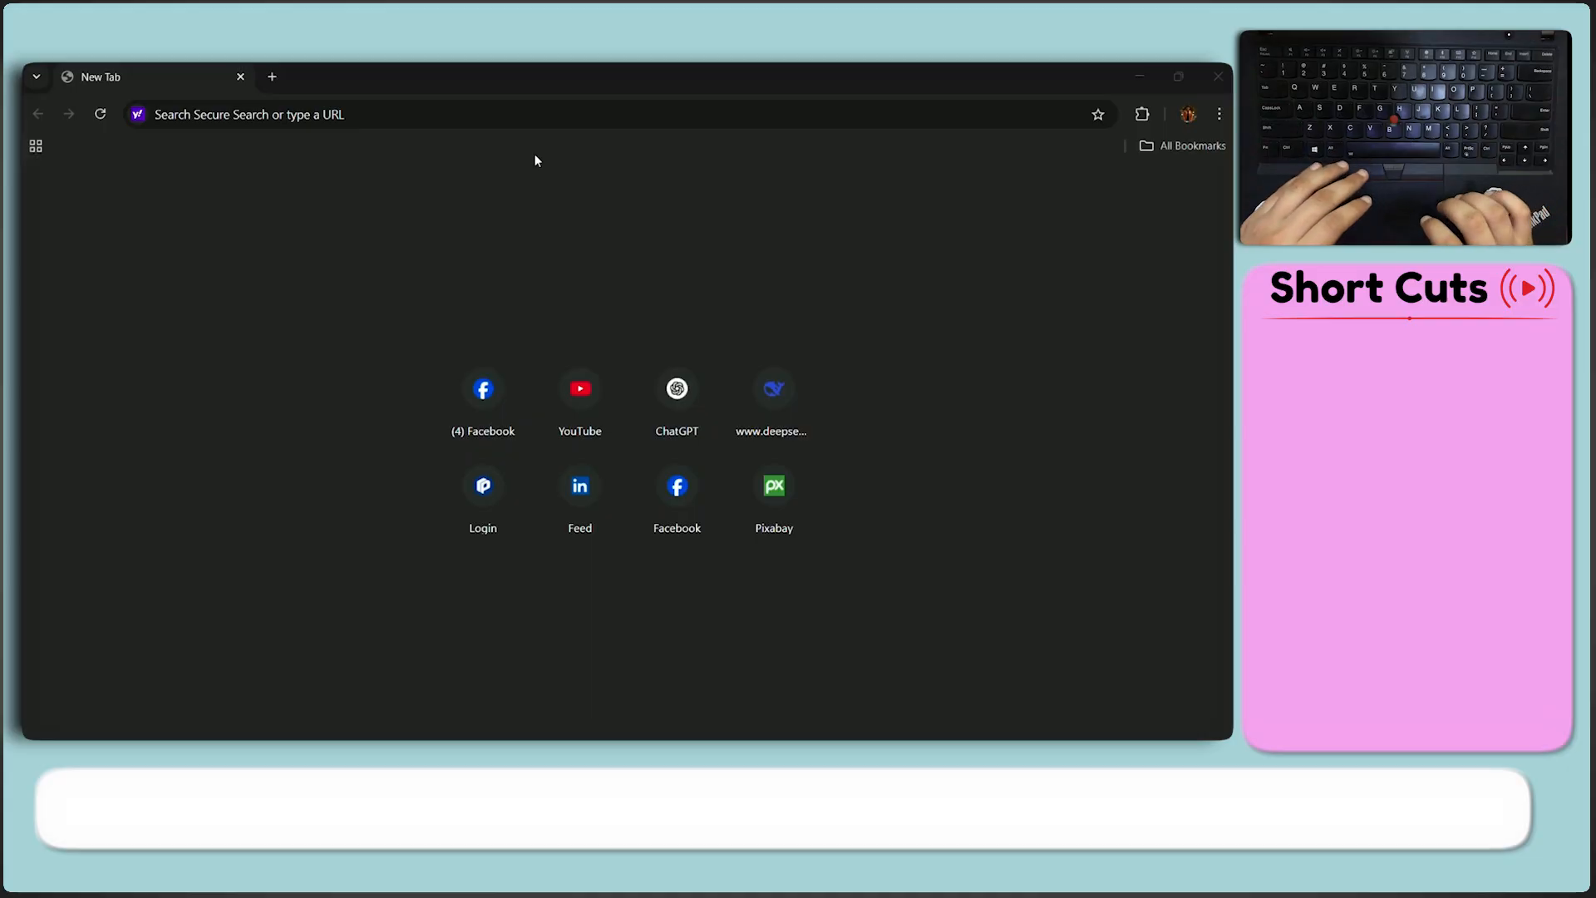
Search the web for "Download Java JDK" and open Oracle's Java Downloads page from the results
{"action": "left_click", "coordinate": [364, 113]}
{"action": "type", "text": "Down"}
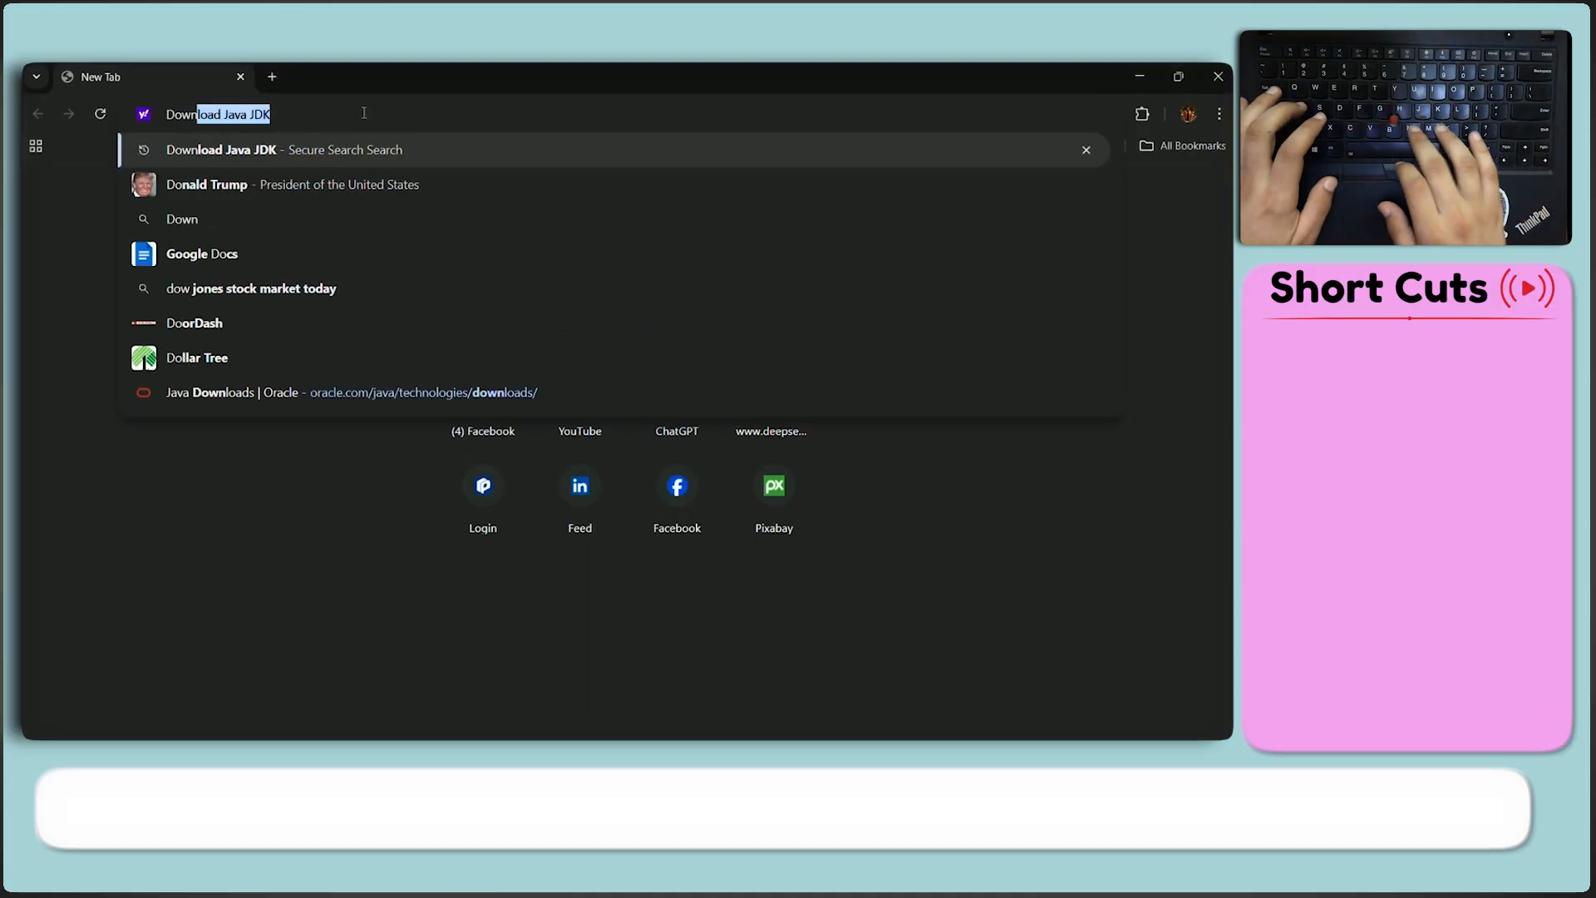
{"action": "type", "text": "load Ja"}
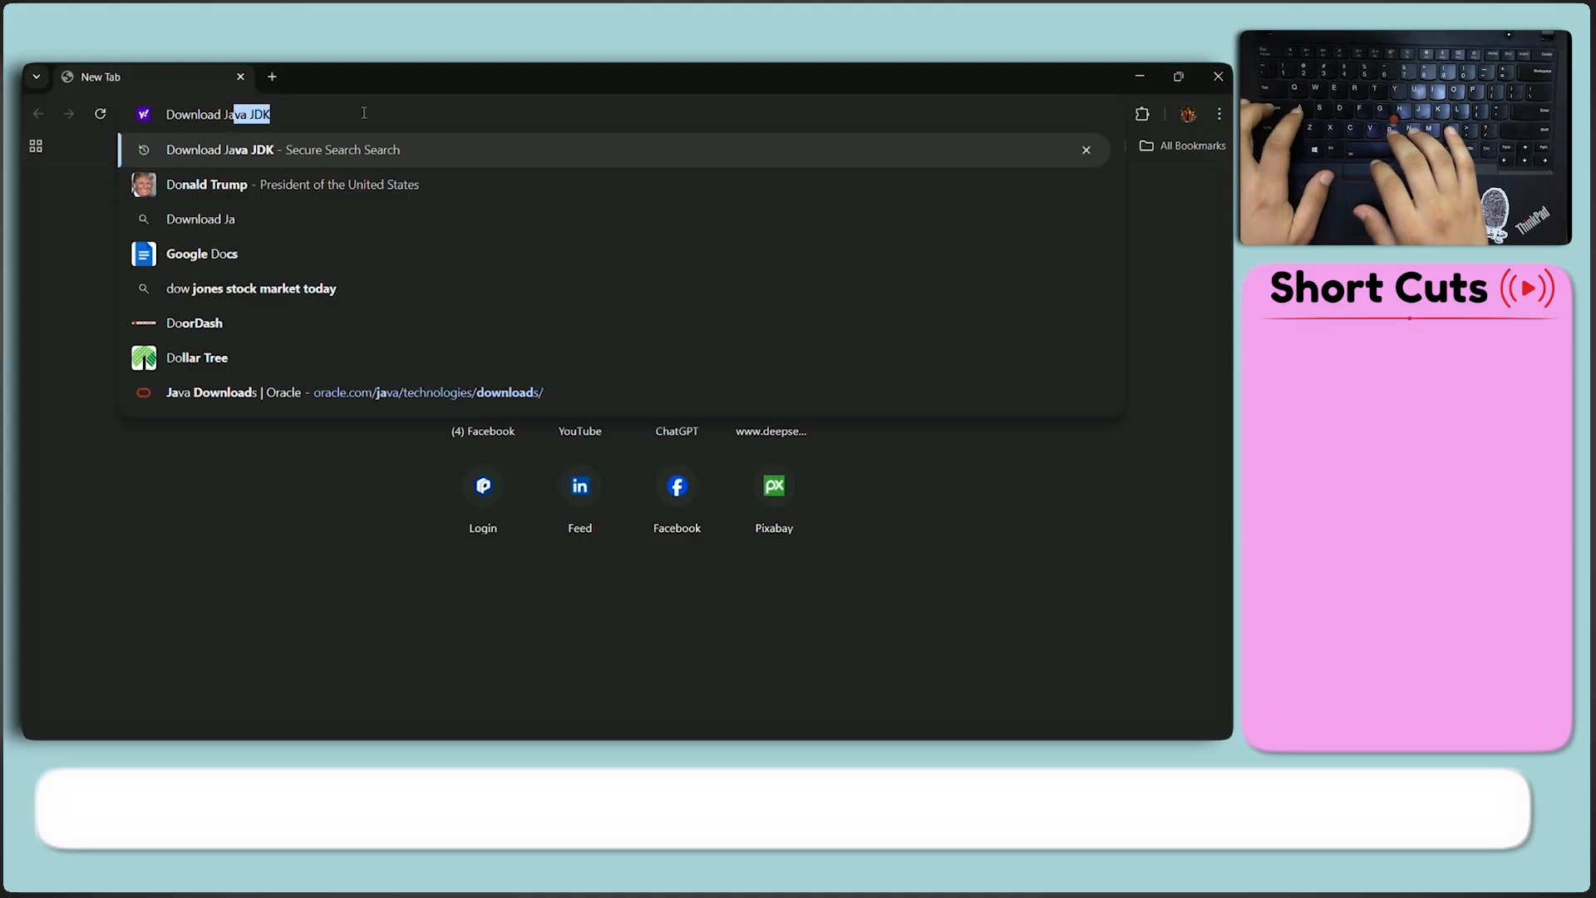
{"action": "type", "text": "va JDK"}
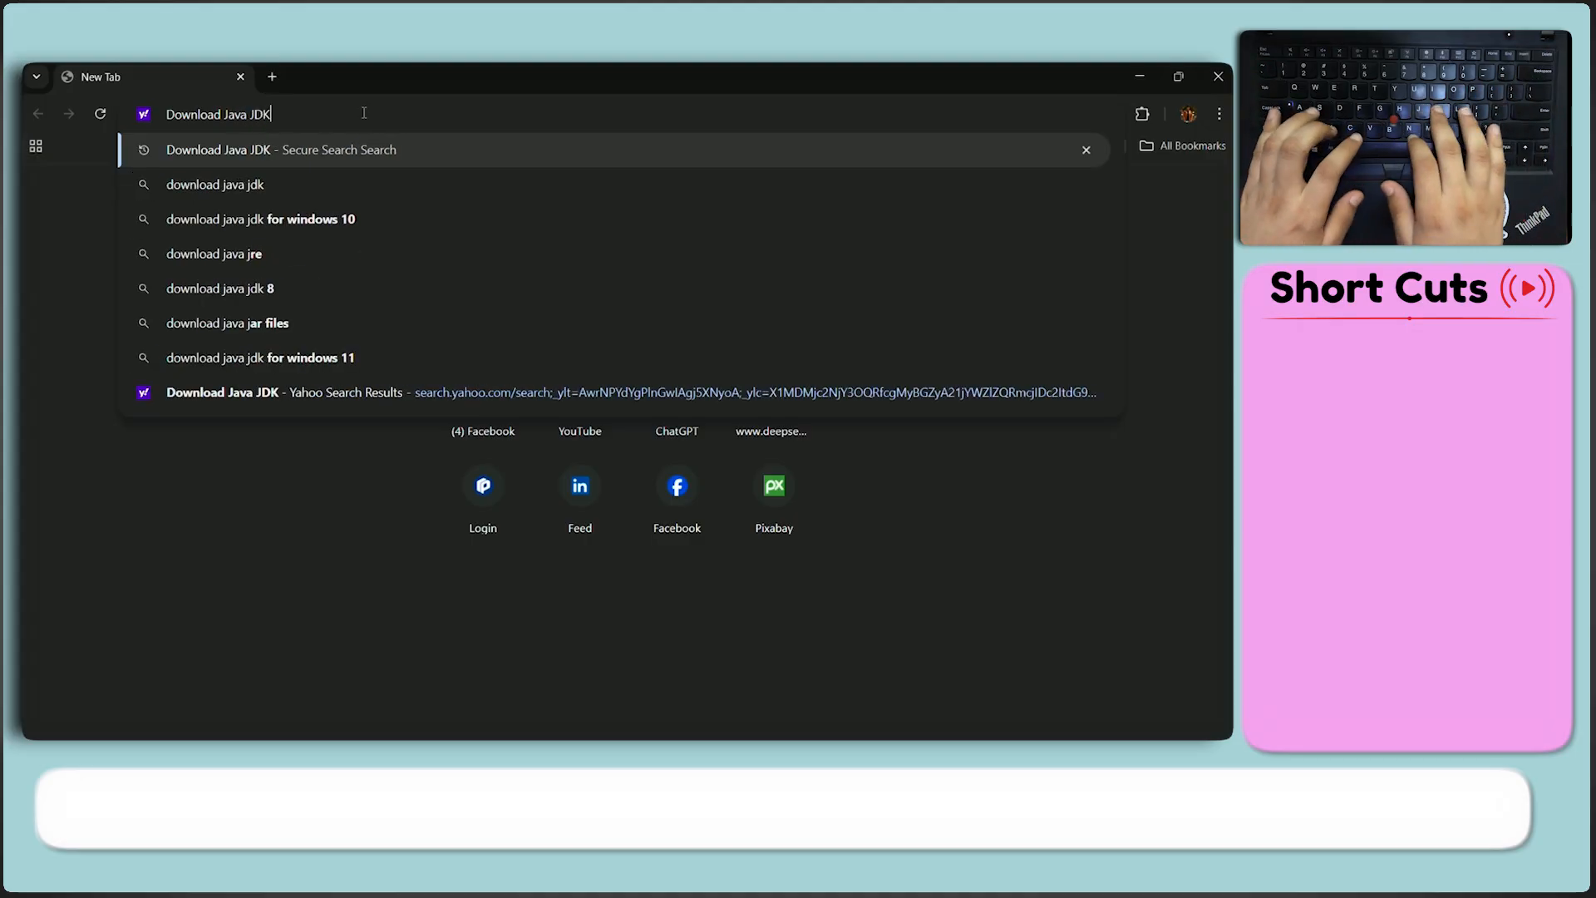
{"action": "key", "text": "Return"}
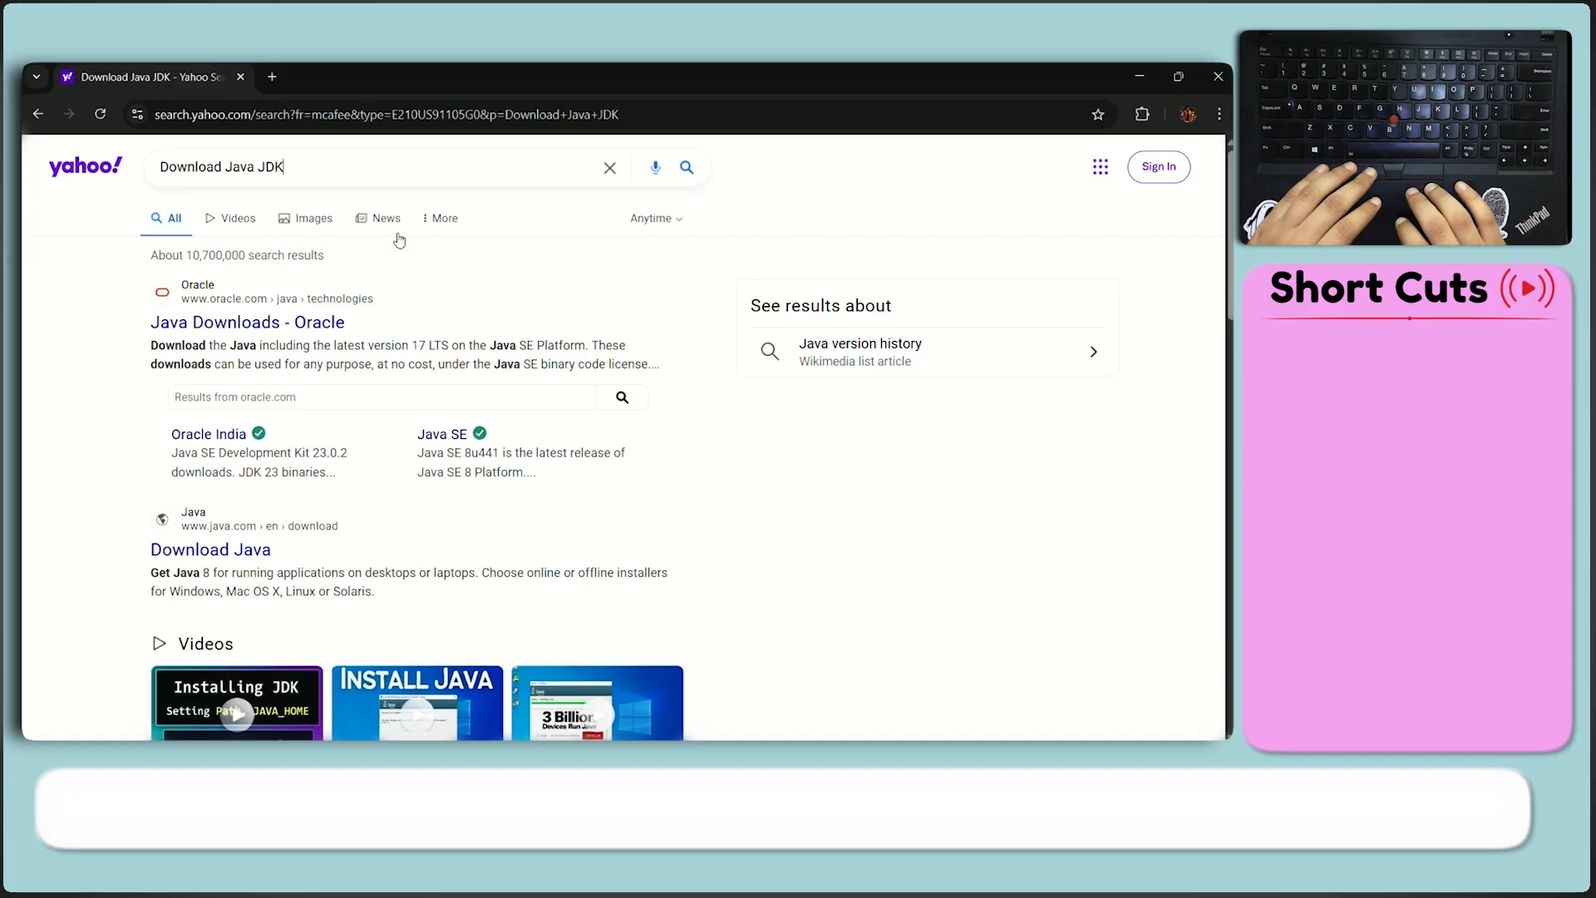
{"action": "left_click", "coordinate": [312, 322]}
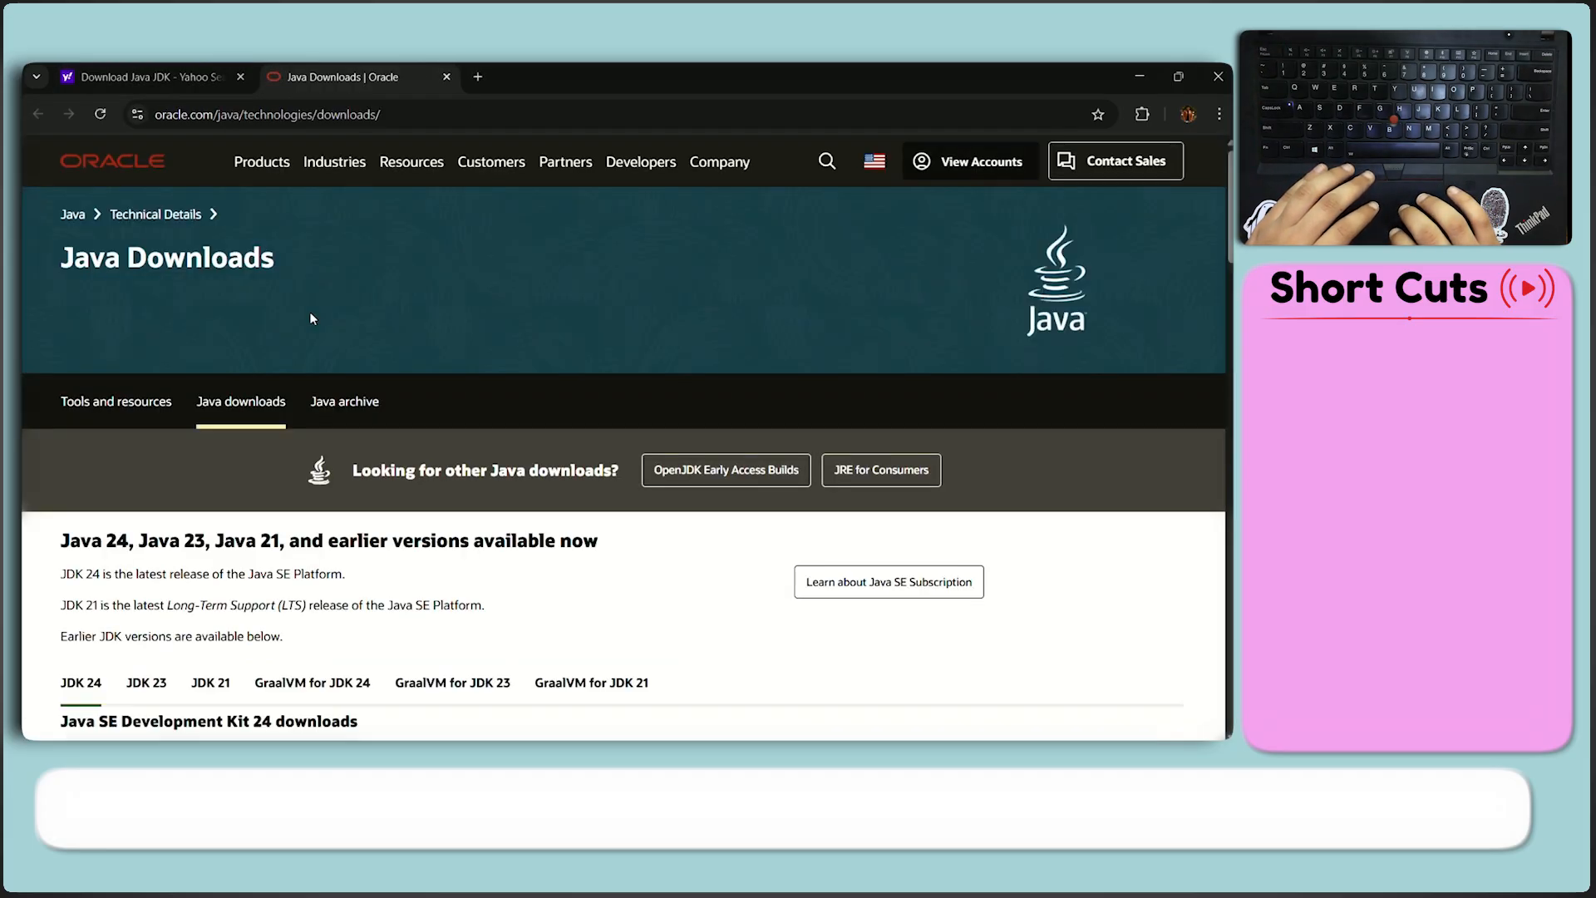
Download the JDK 24 x64 Installer for Windows (jdk-24_windows-x64_bin.exe) into the Java JDK folder on drive D
{"action": "scroll", "coordinate": [270, 545], "scroll_direction": "down", "scroll_amount": 3}
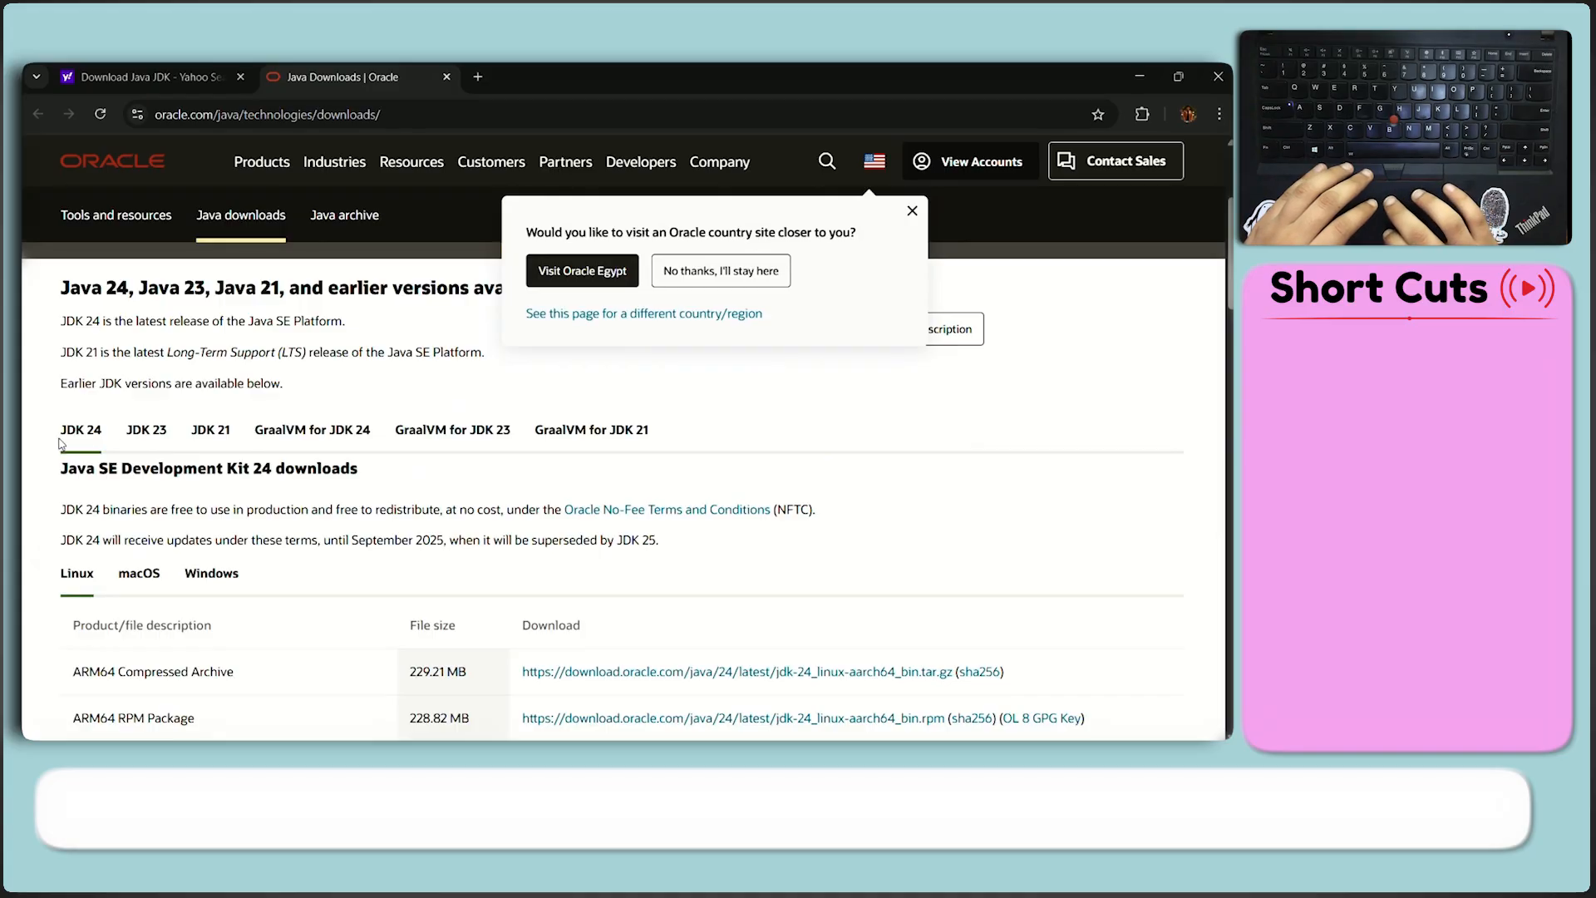
{"action": "scroll", "coordinate": [88, 468], "scroll_direction": "down", "scroll_amount": 2}
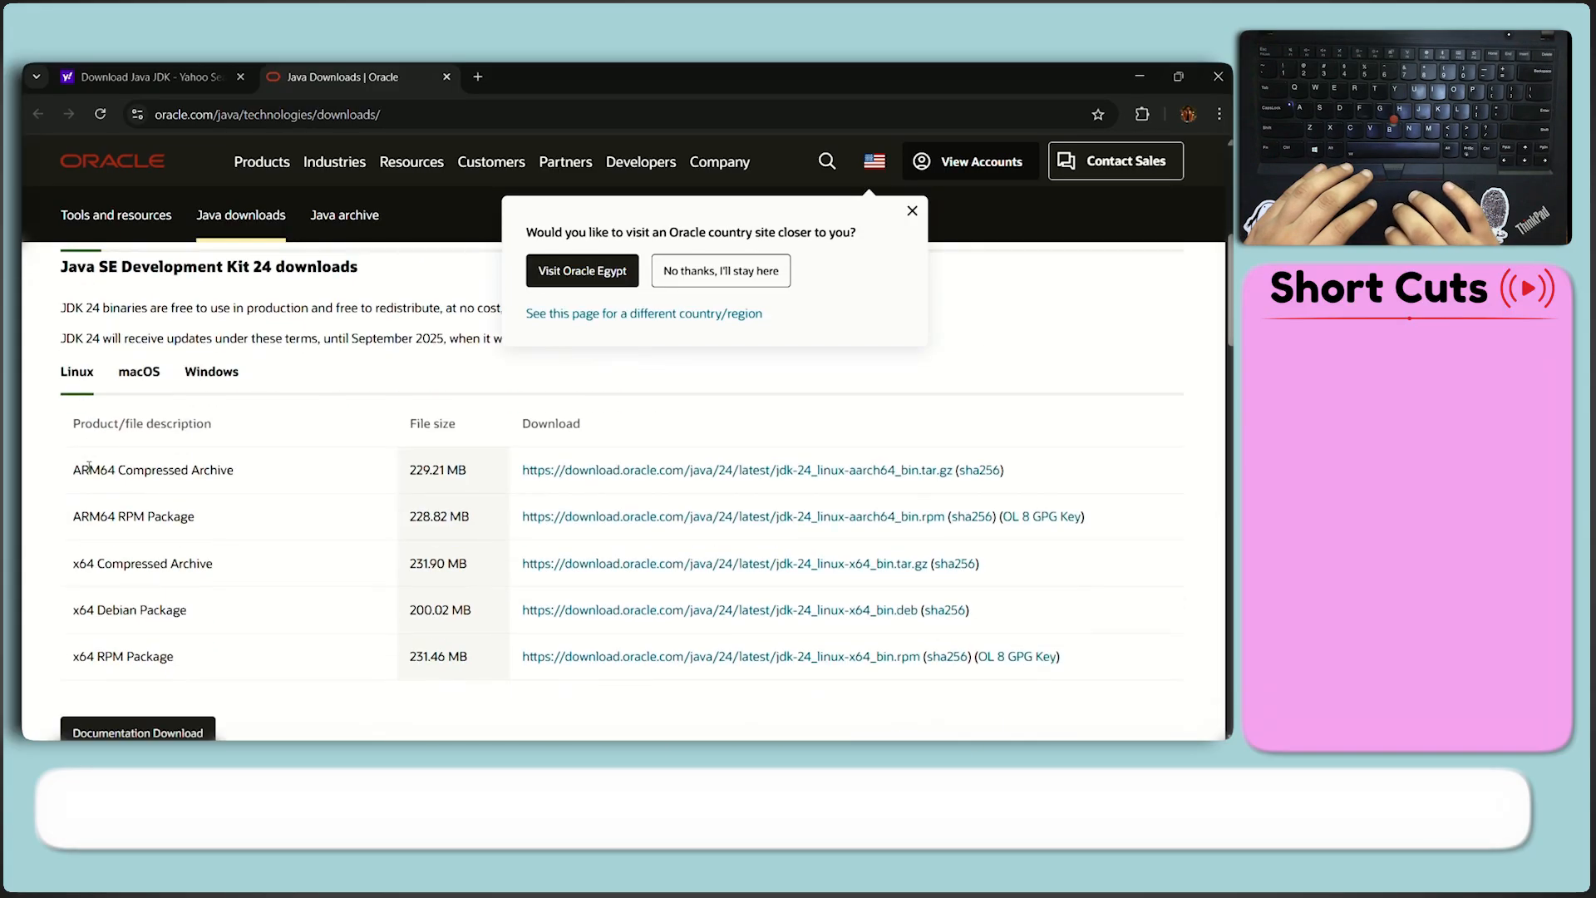
{"action": "left_click", "coordinate": [912, 210]}
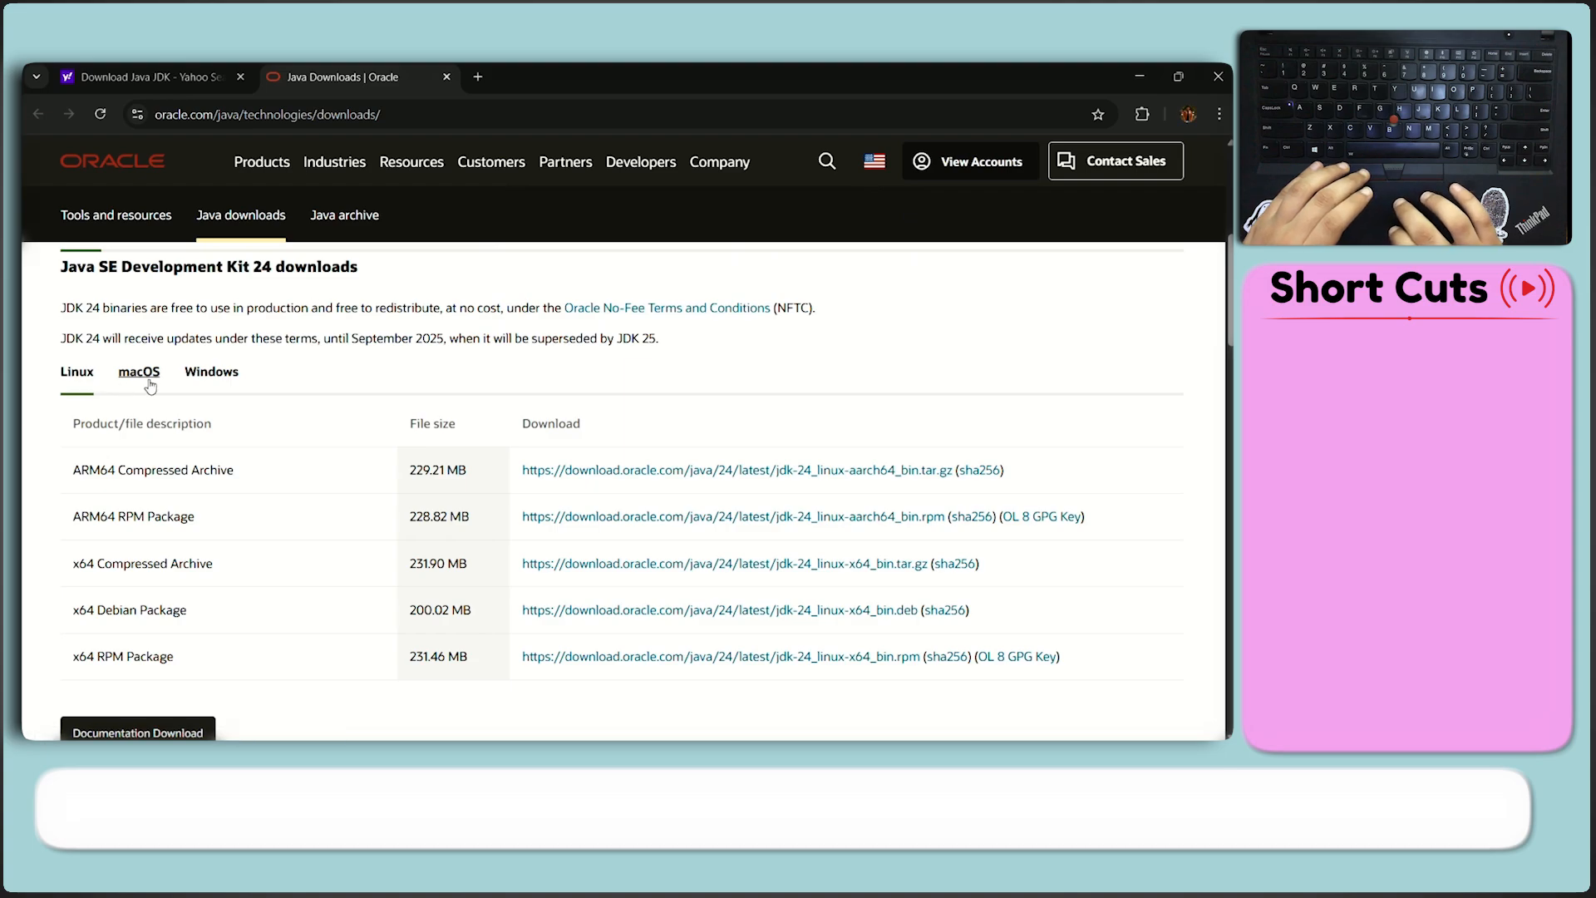
{"action": "left_click", "coordinate": [203, 380]}
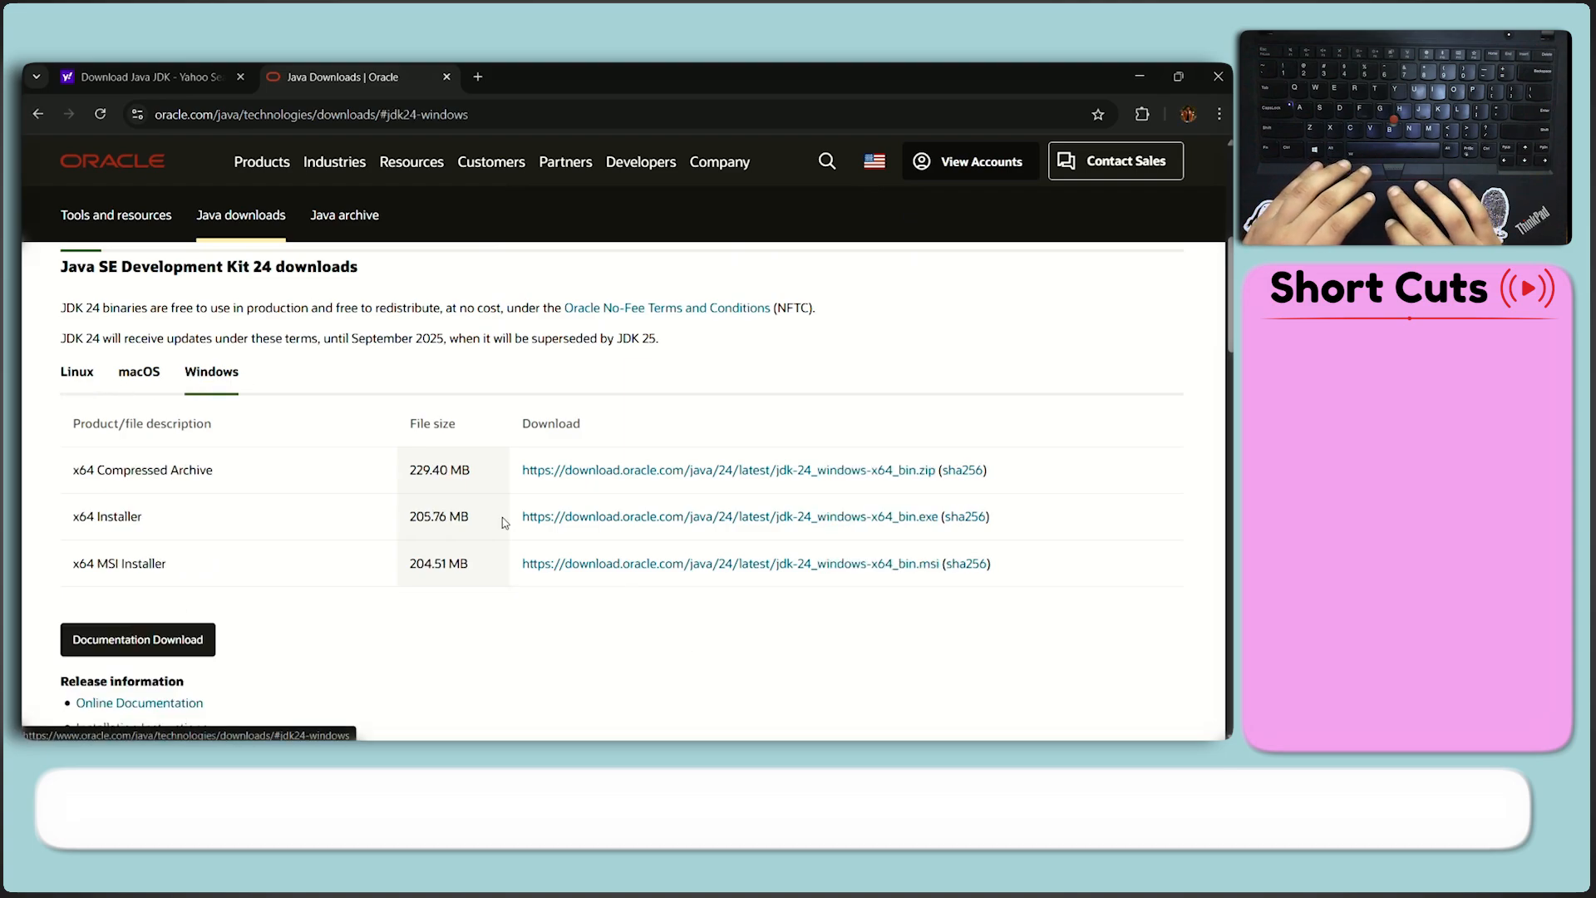
{"action": "left_click", "coordinate": [664, 517]}
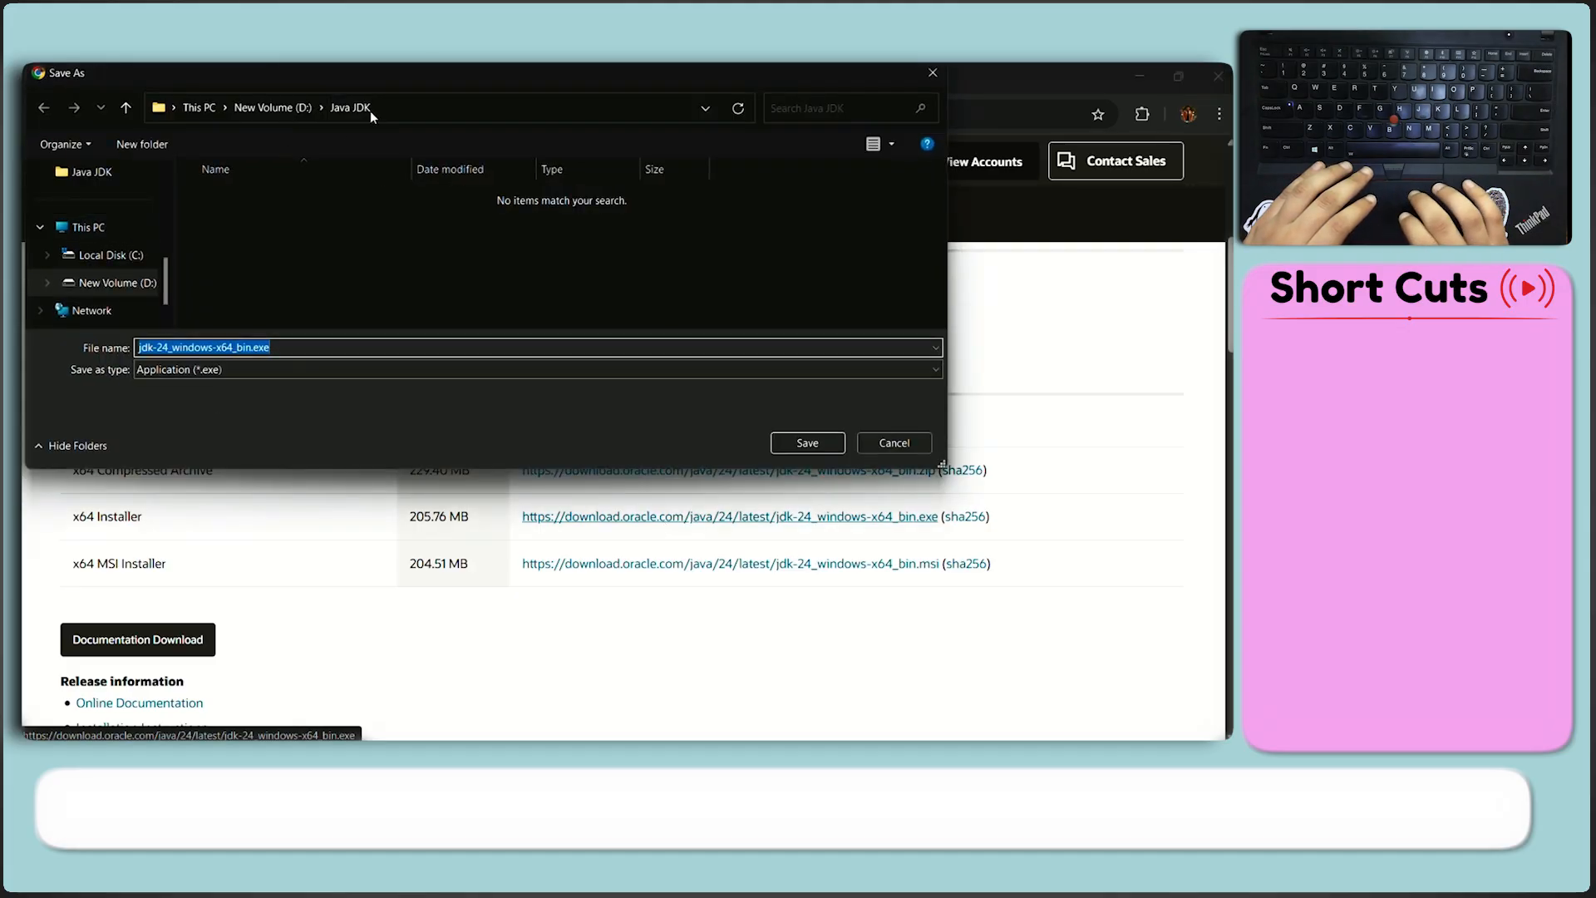
{"action": "left_click", "coordinate": [798, 446]}
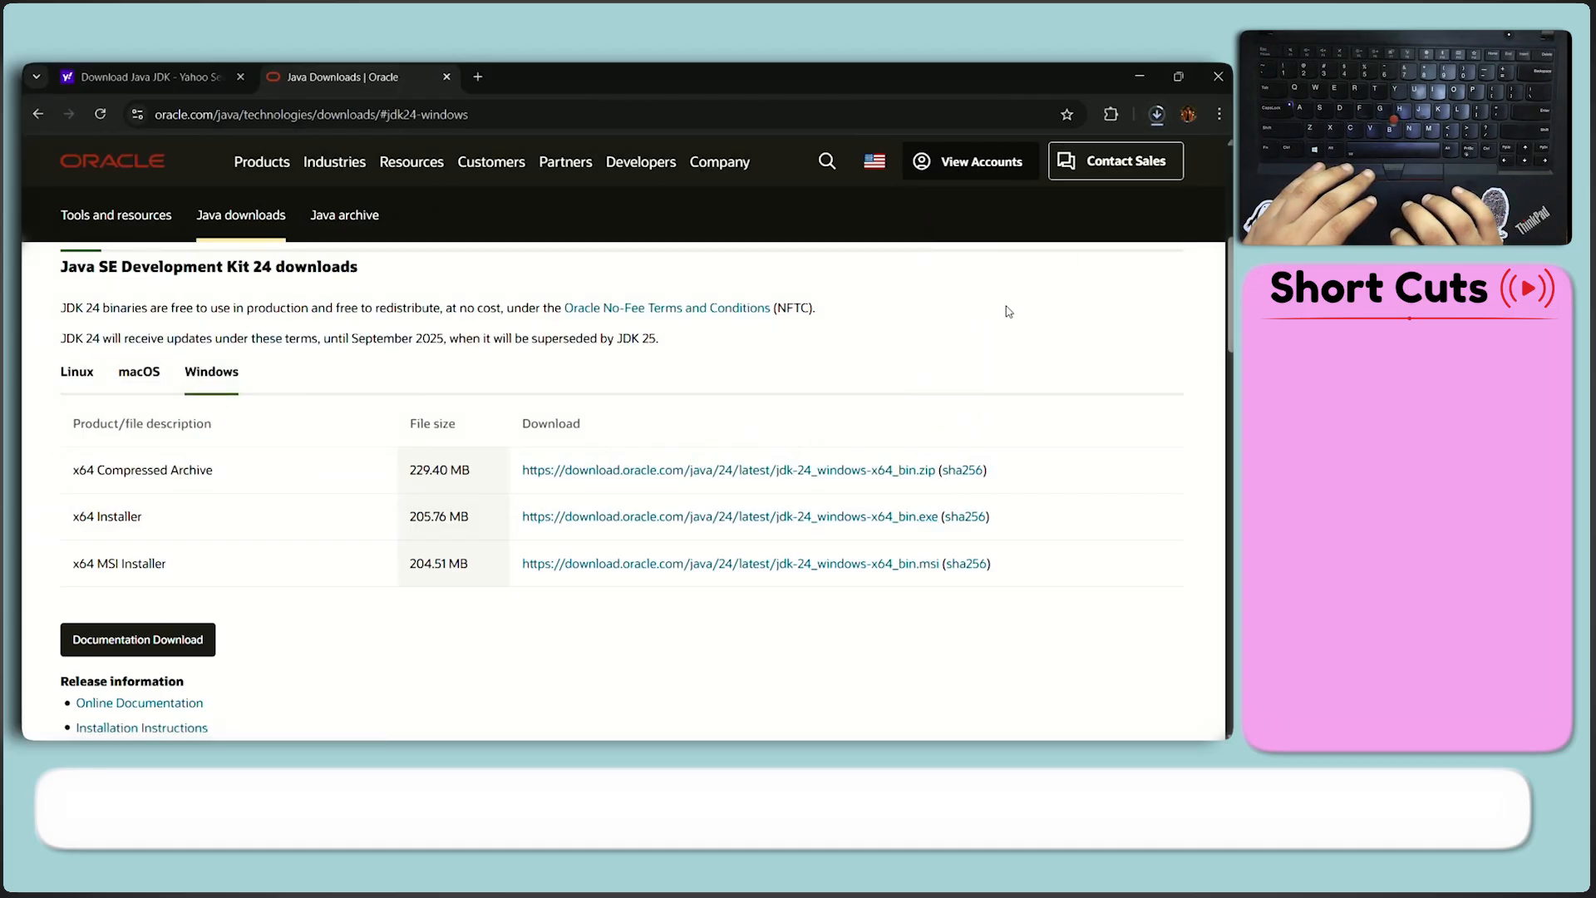
Run jdk-24_windows-x64_bin.exe from the Java JDK folder in File Explorer and complete the installation in the default destination folder
{"action": "left_click", "coordinate": [1146, 73]}
{"action": "mouse_move", "coordinate": [826, 738]}
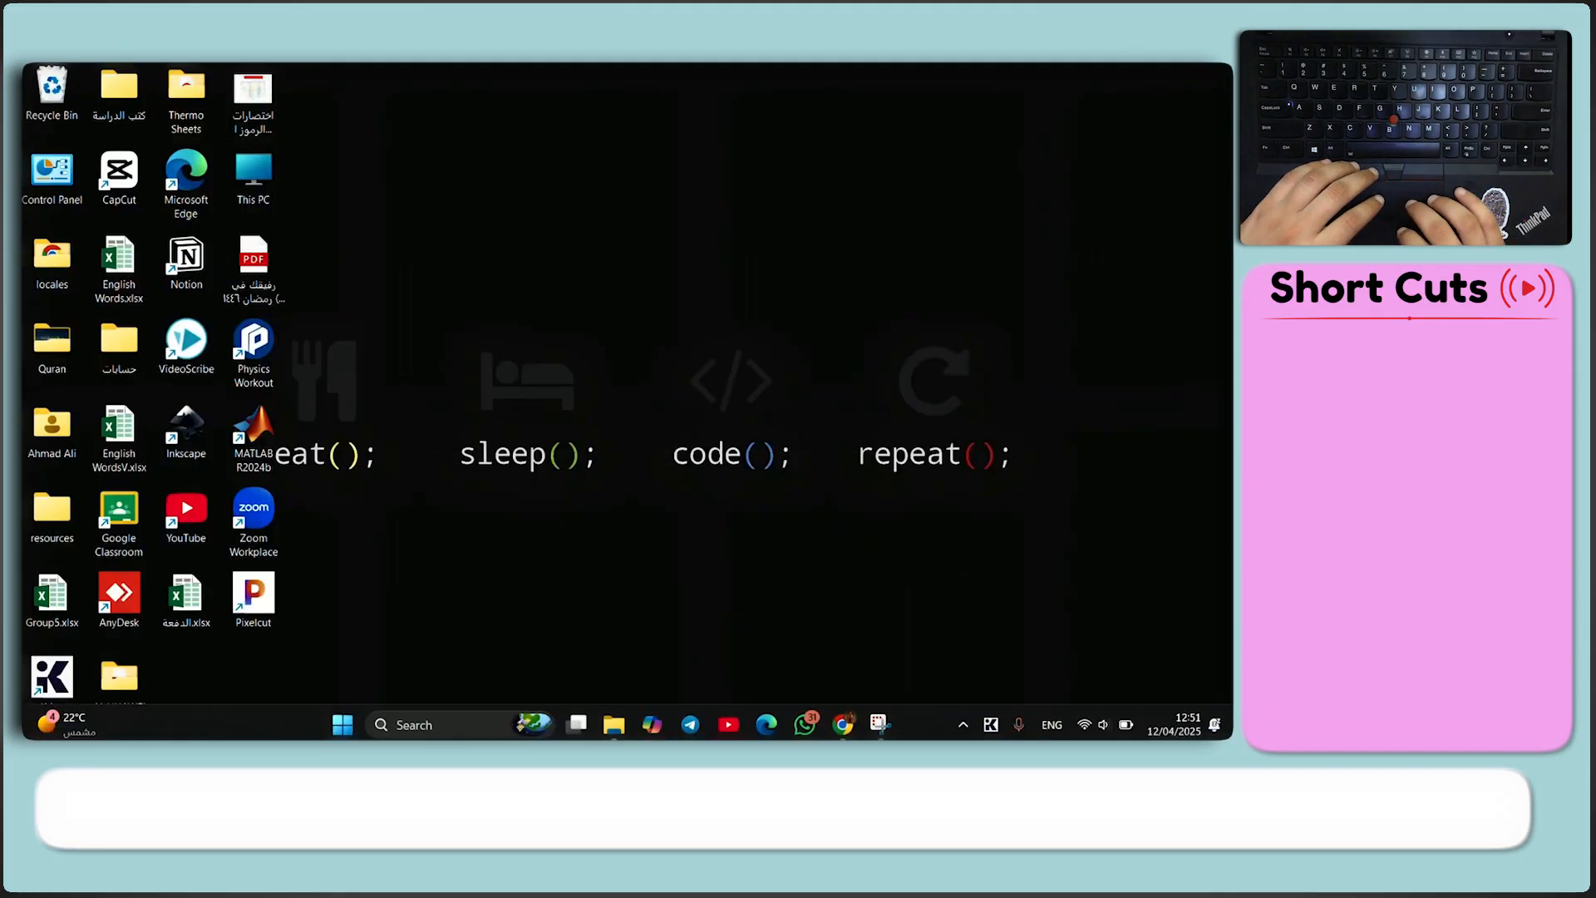
{"action": "left_click", "coordinate": [627, 732]}
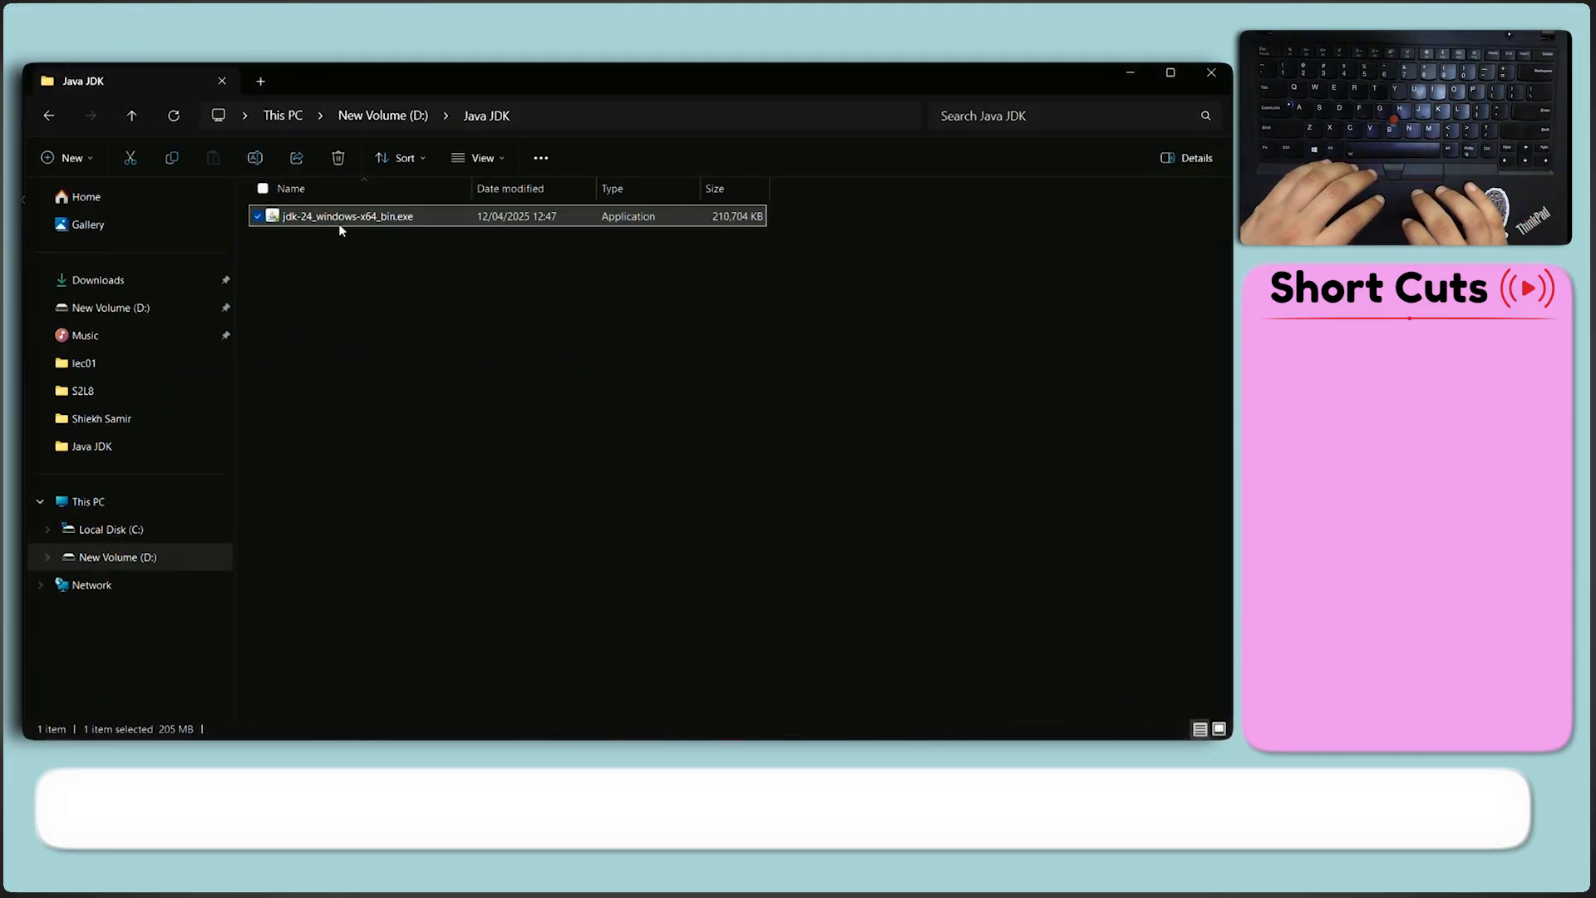
{"action": "double_click", "coordinate": [395, 228]}
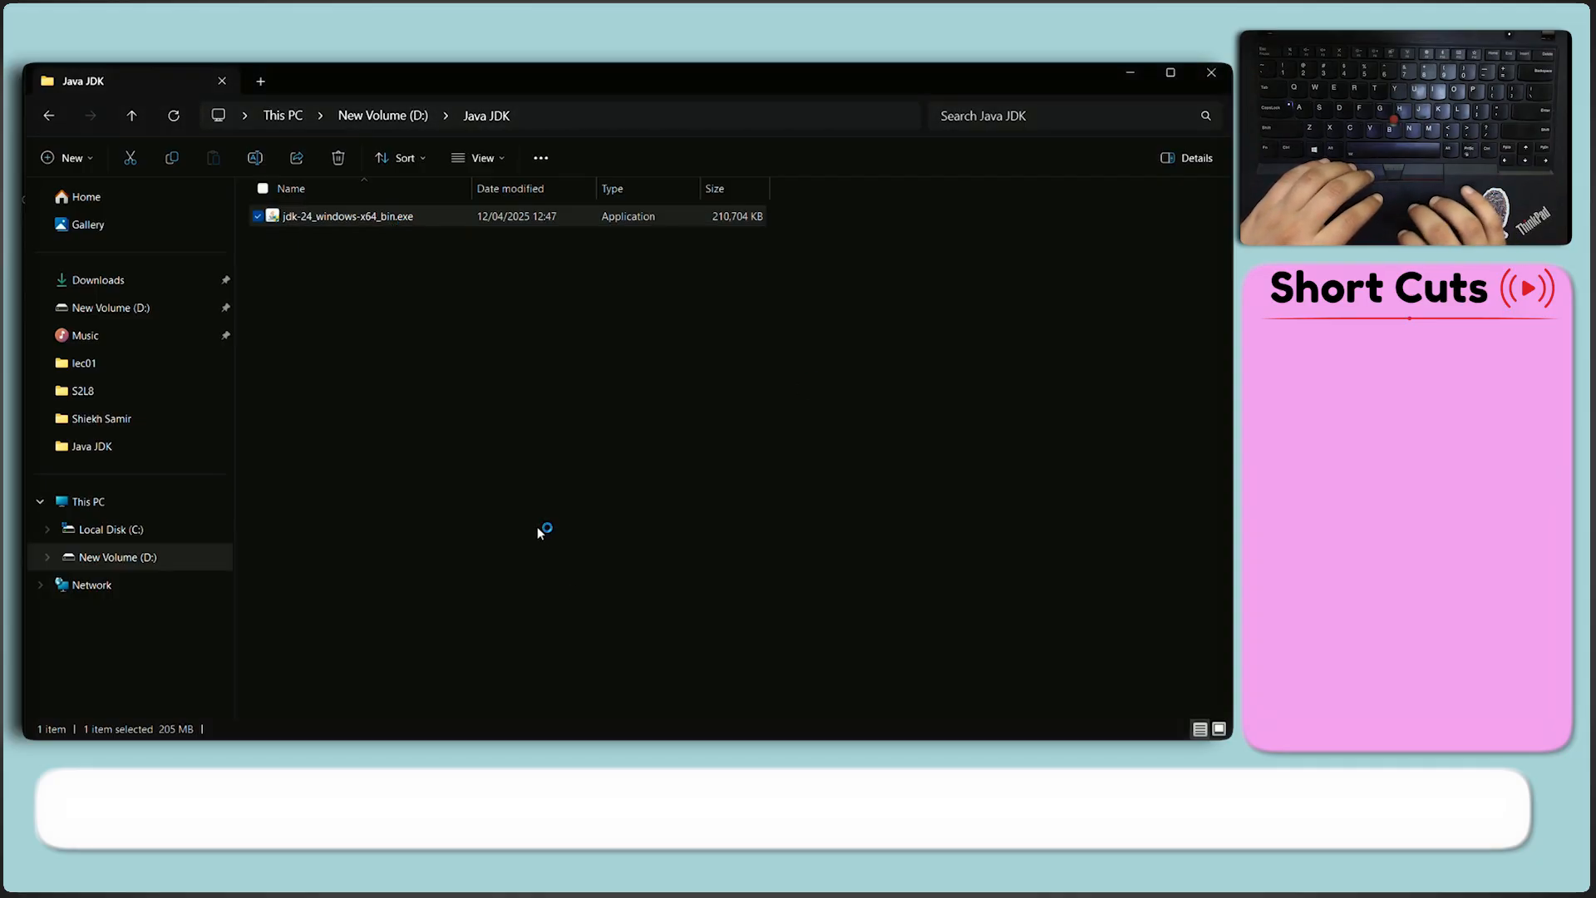
{"action": "left_click", "coordinate": [1131, 79]}
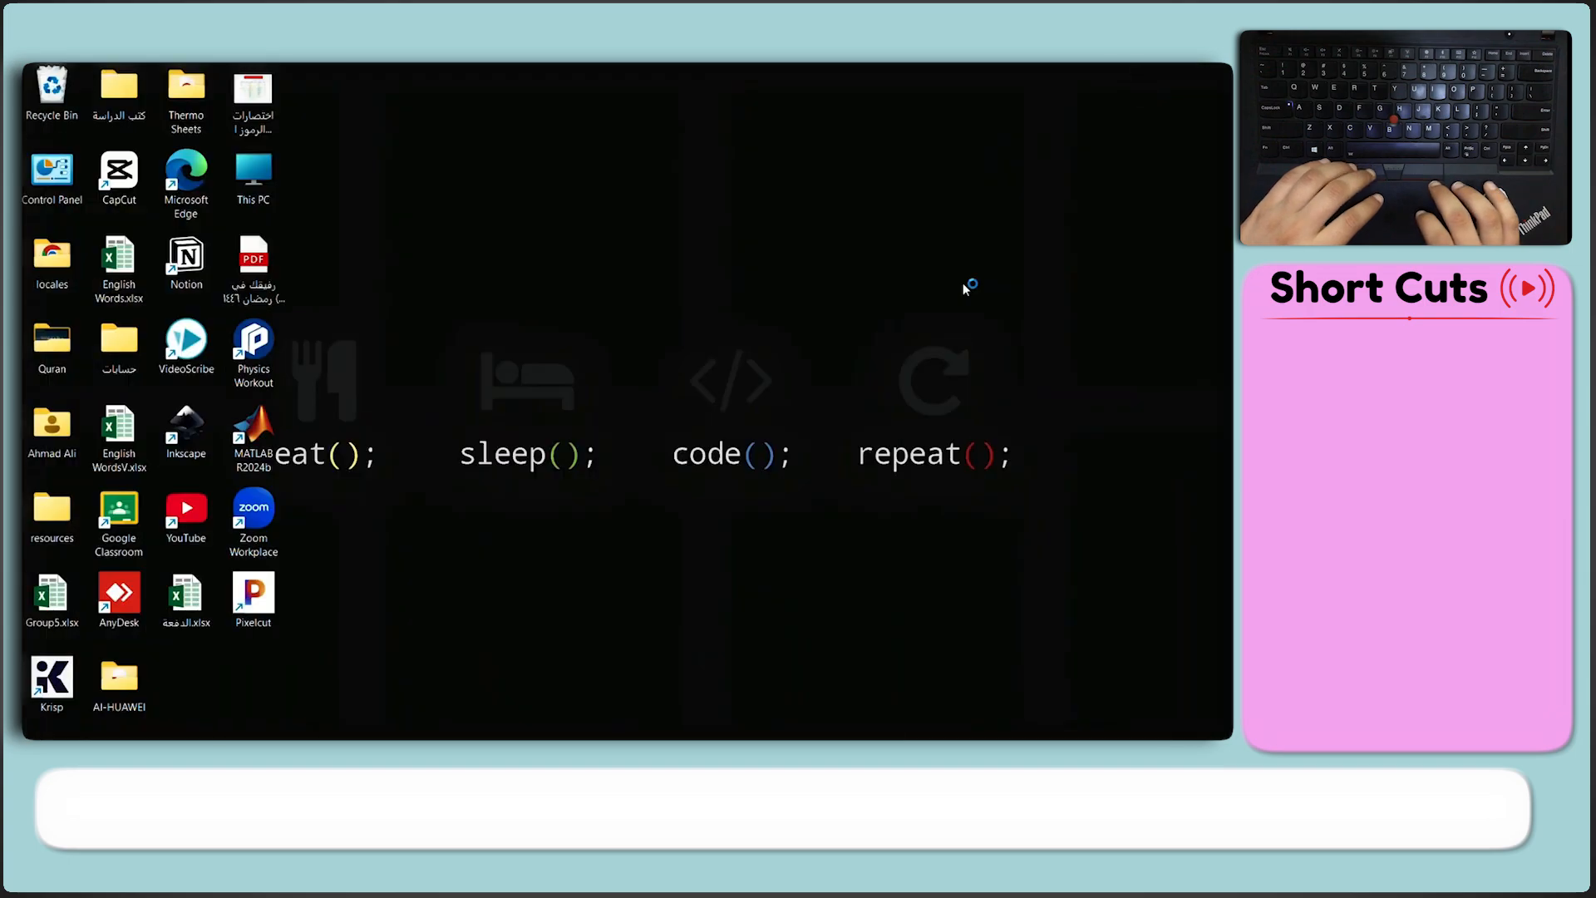
{"action": "left_click", "coordinate": [709, 545]}
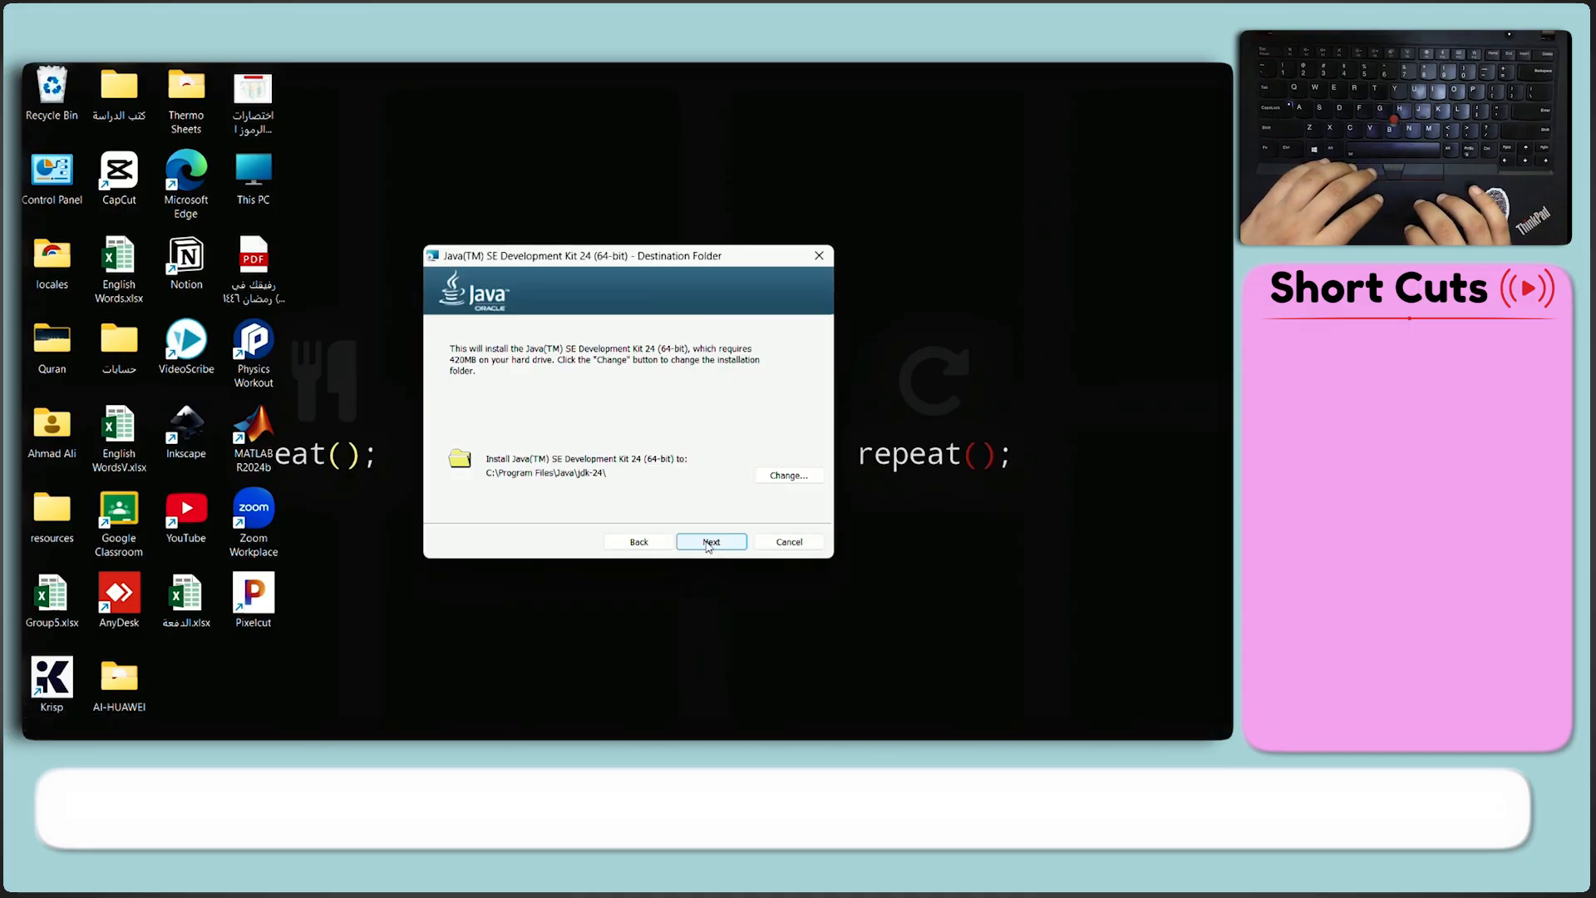
{"action": "left_click", "coordinate": [711, 542]}
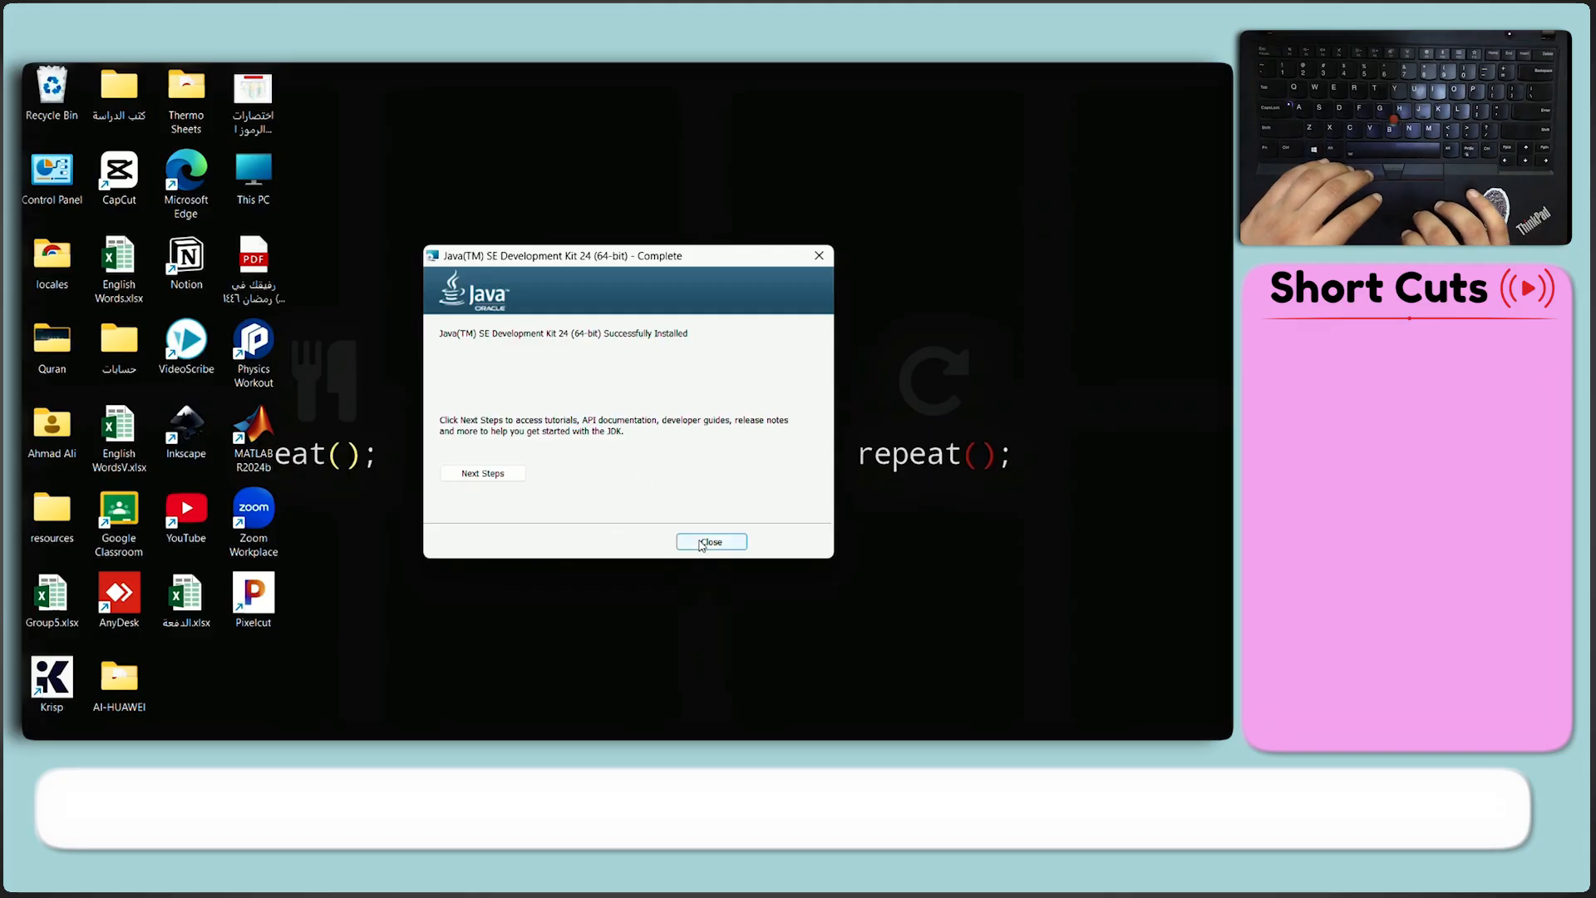
{"action": "left_click", "coordinate": [700, 542]}
Browse in File Explorer to C:\Program Files\Java\jdk-24\bin and copy the folder's path
{"action": "mouse_move", "coordinate": [537, 738]}
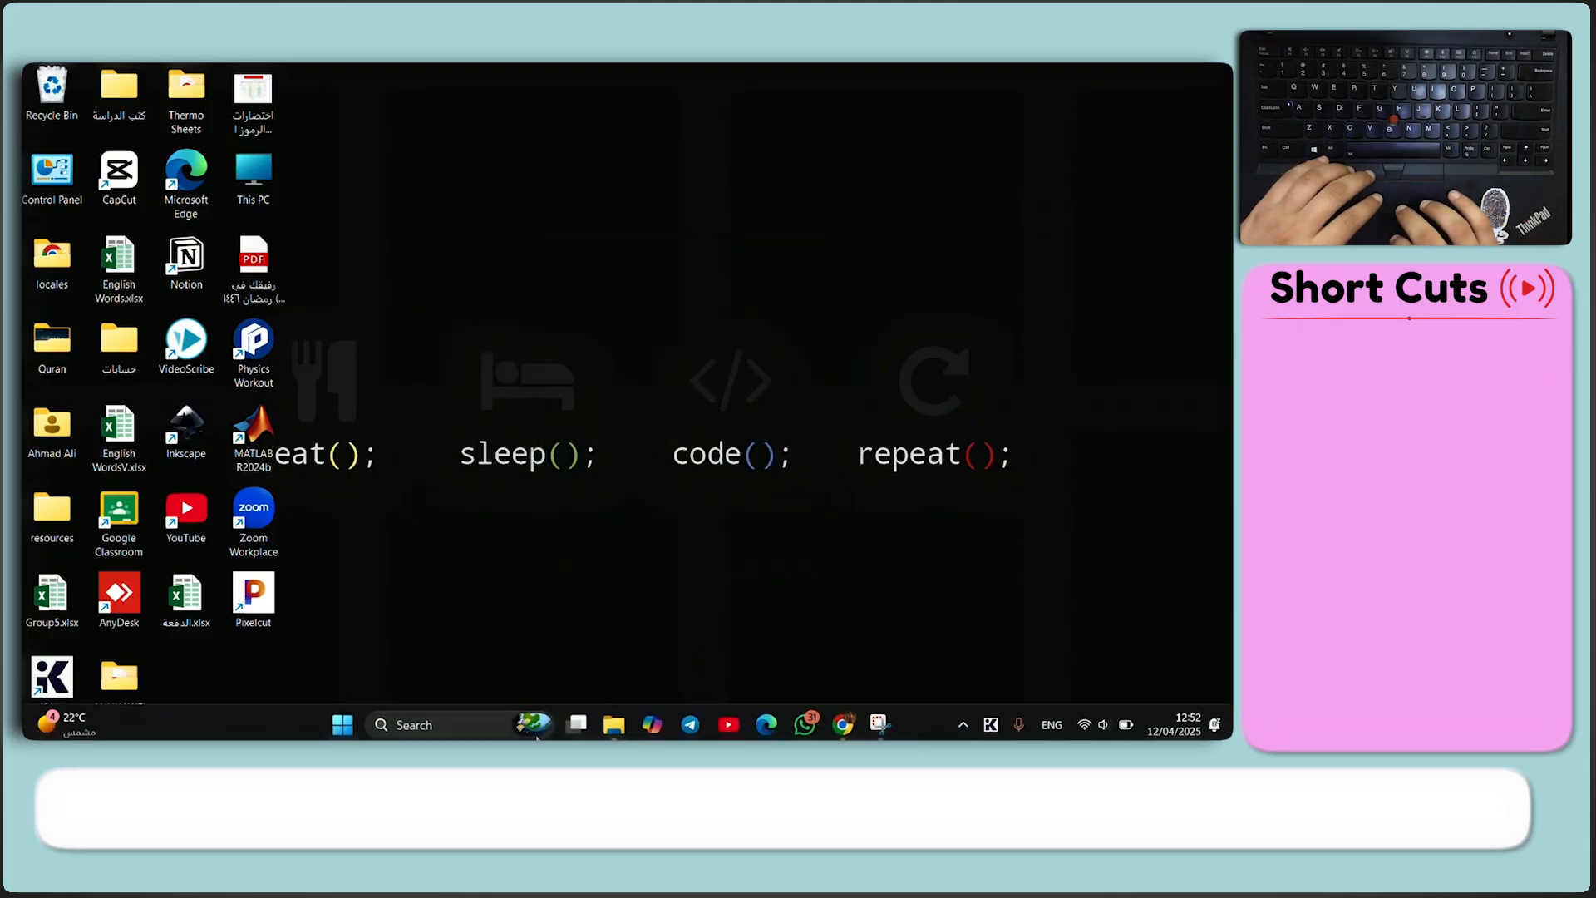
{"action": "left_click", "coordinate": [614, 724]}
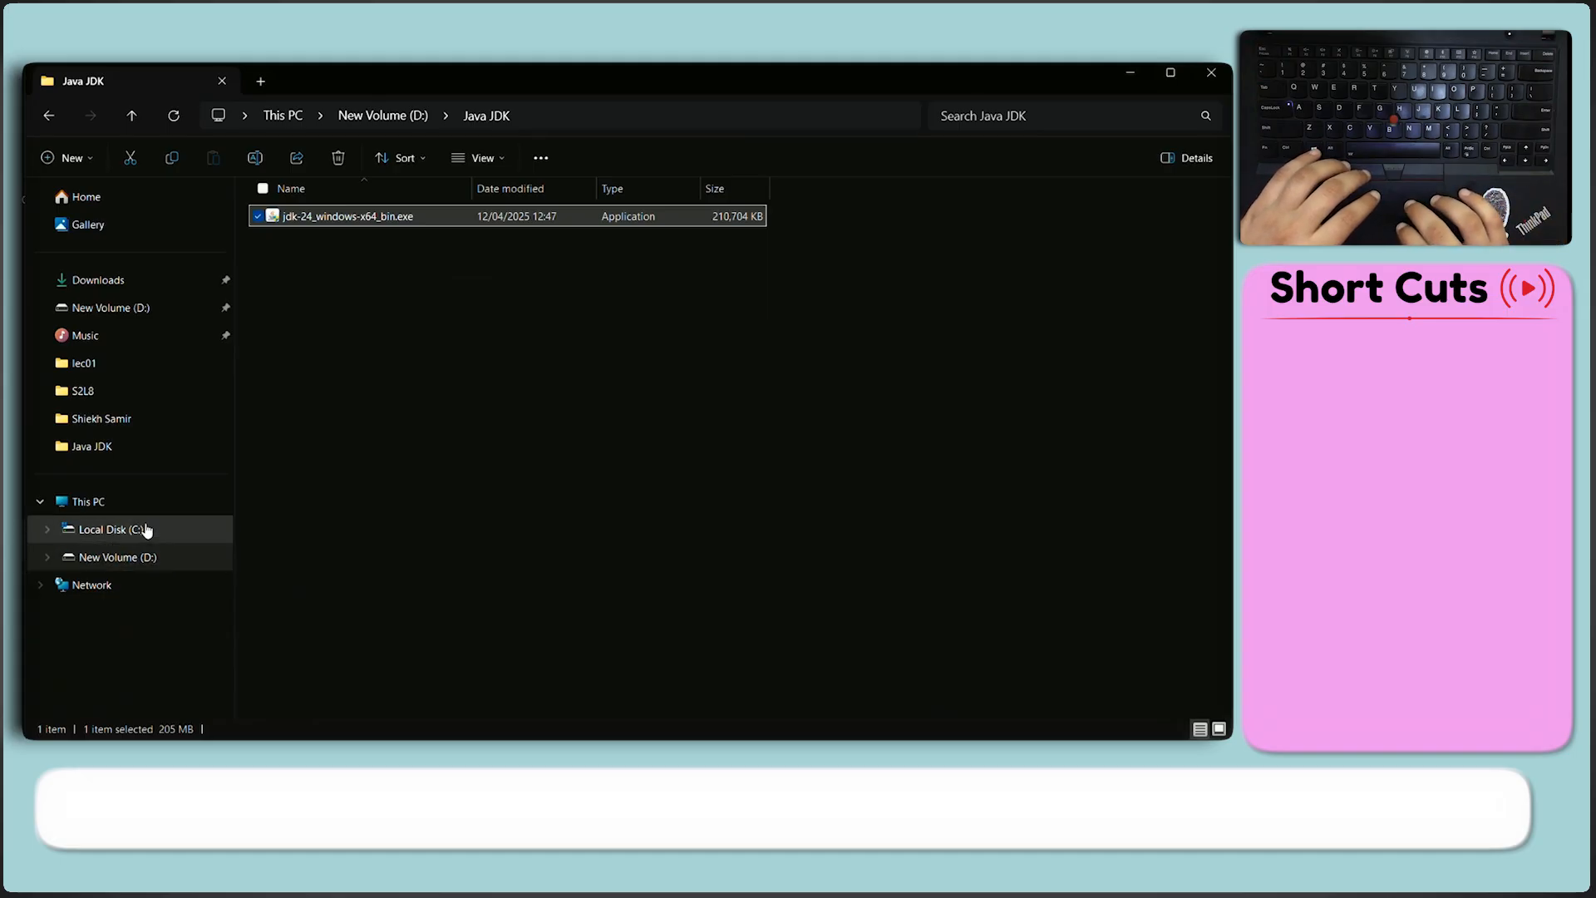
{"action": "left_click", "coordinate": [145, 529]}
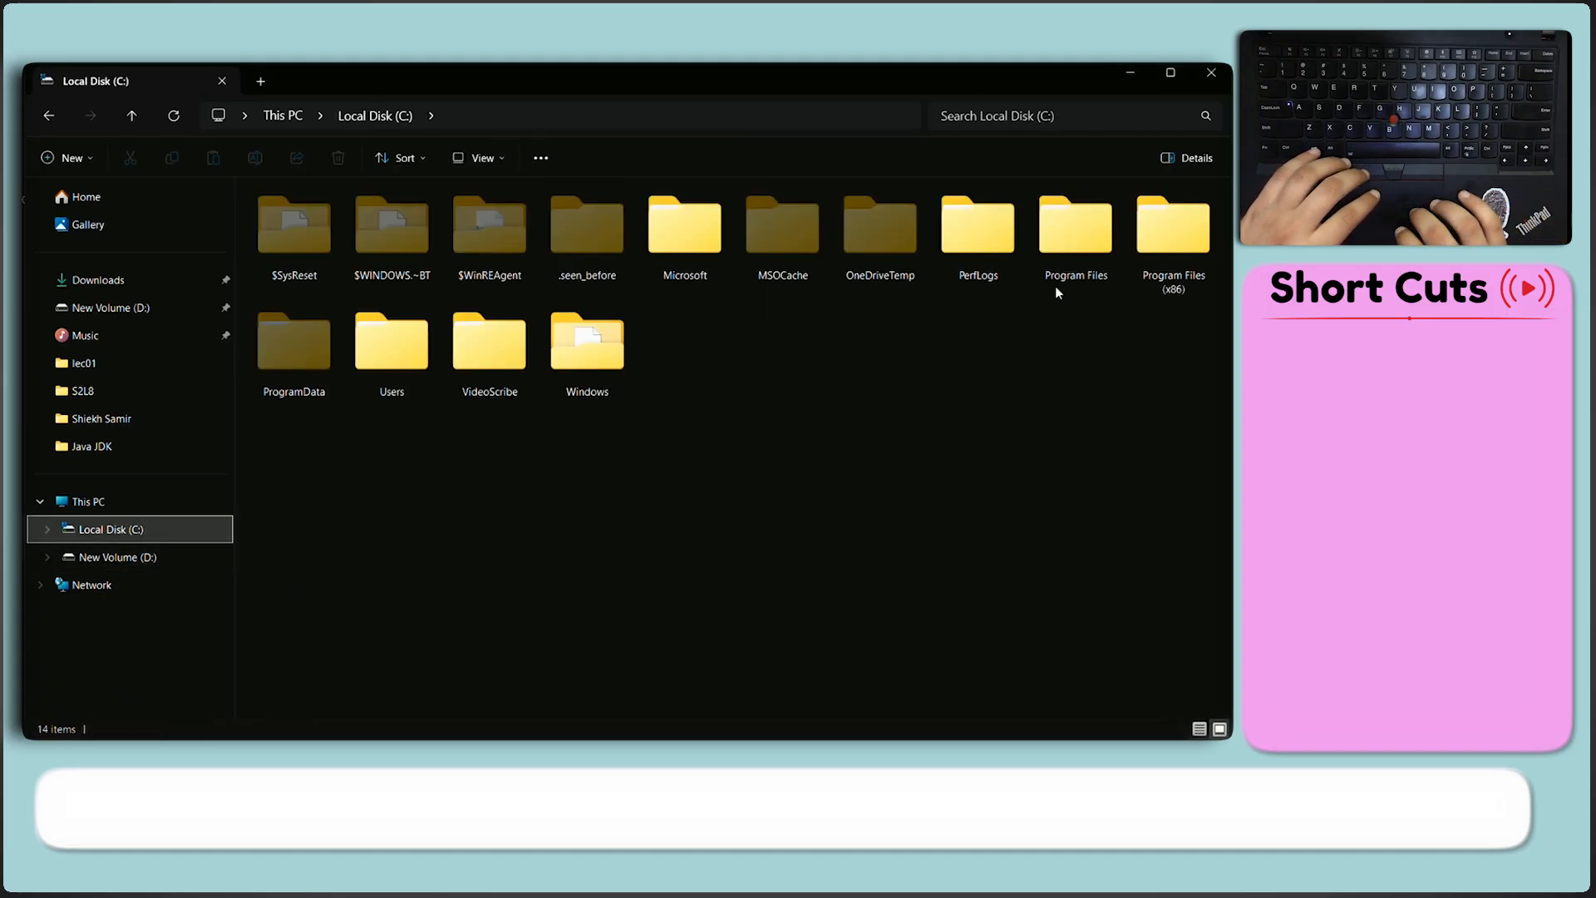
{"action": "double_click", "coordinate": [1078, 239]}
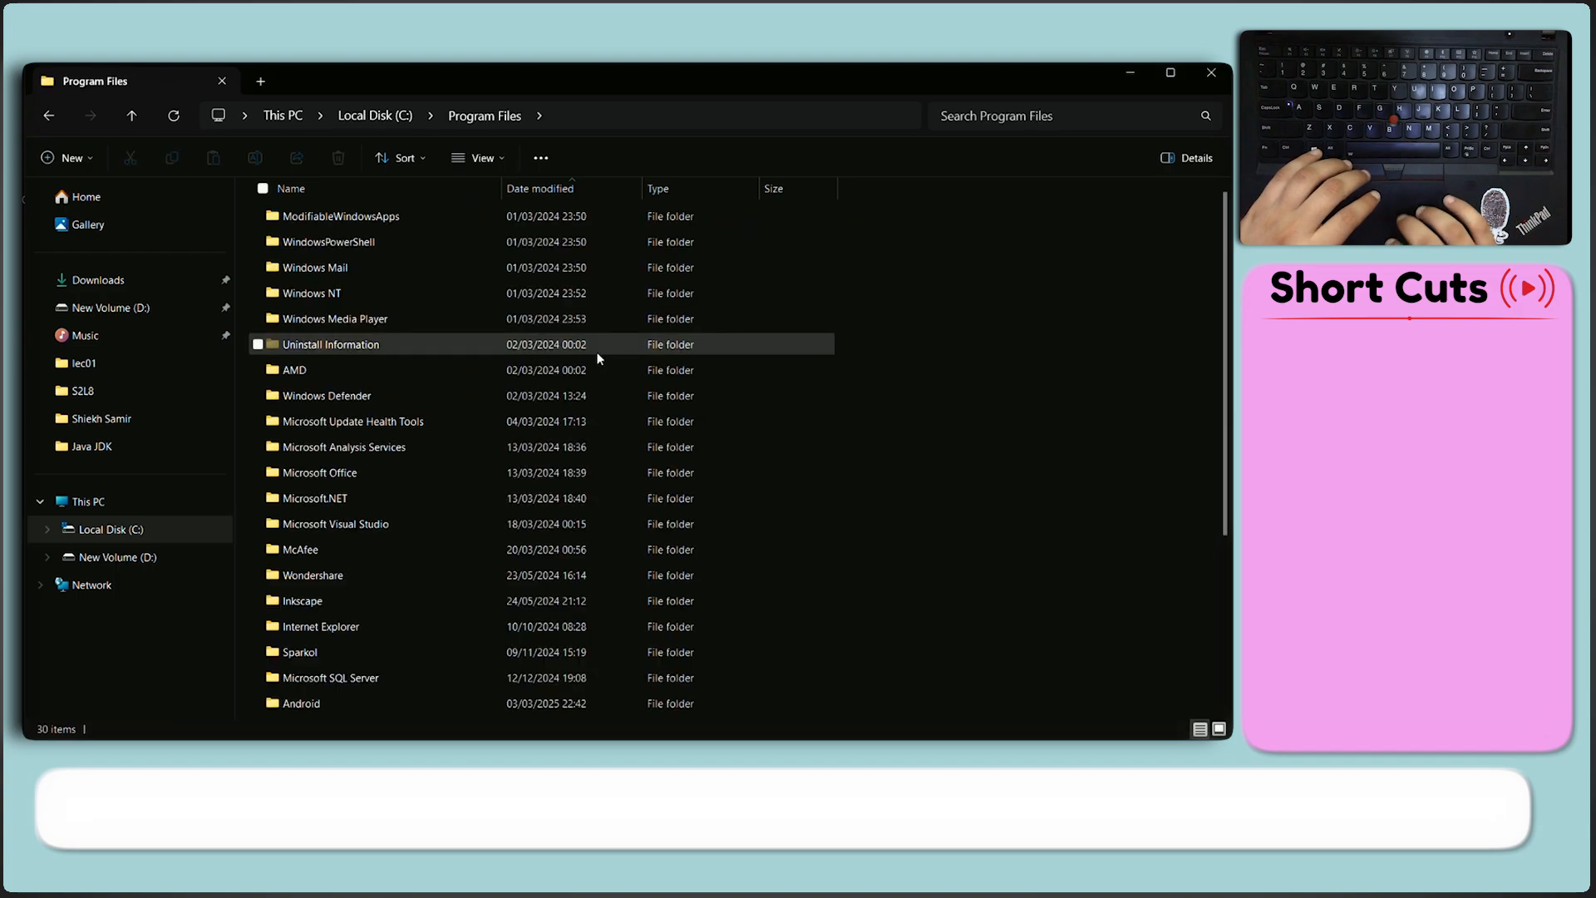
{"action": "scroll", "coordinate": [599, 360], "scroll_direction": "down", "scroll_amount": 3}
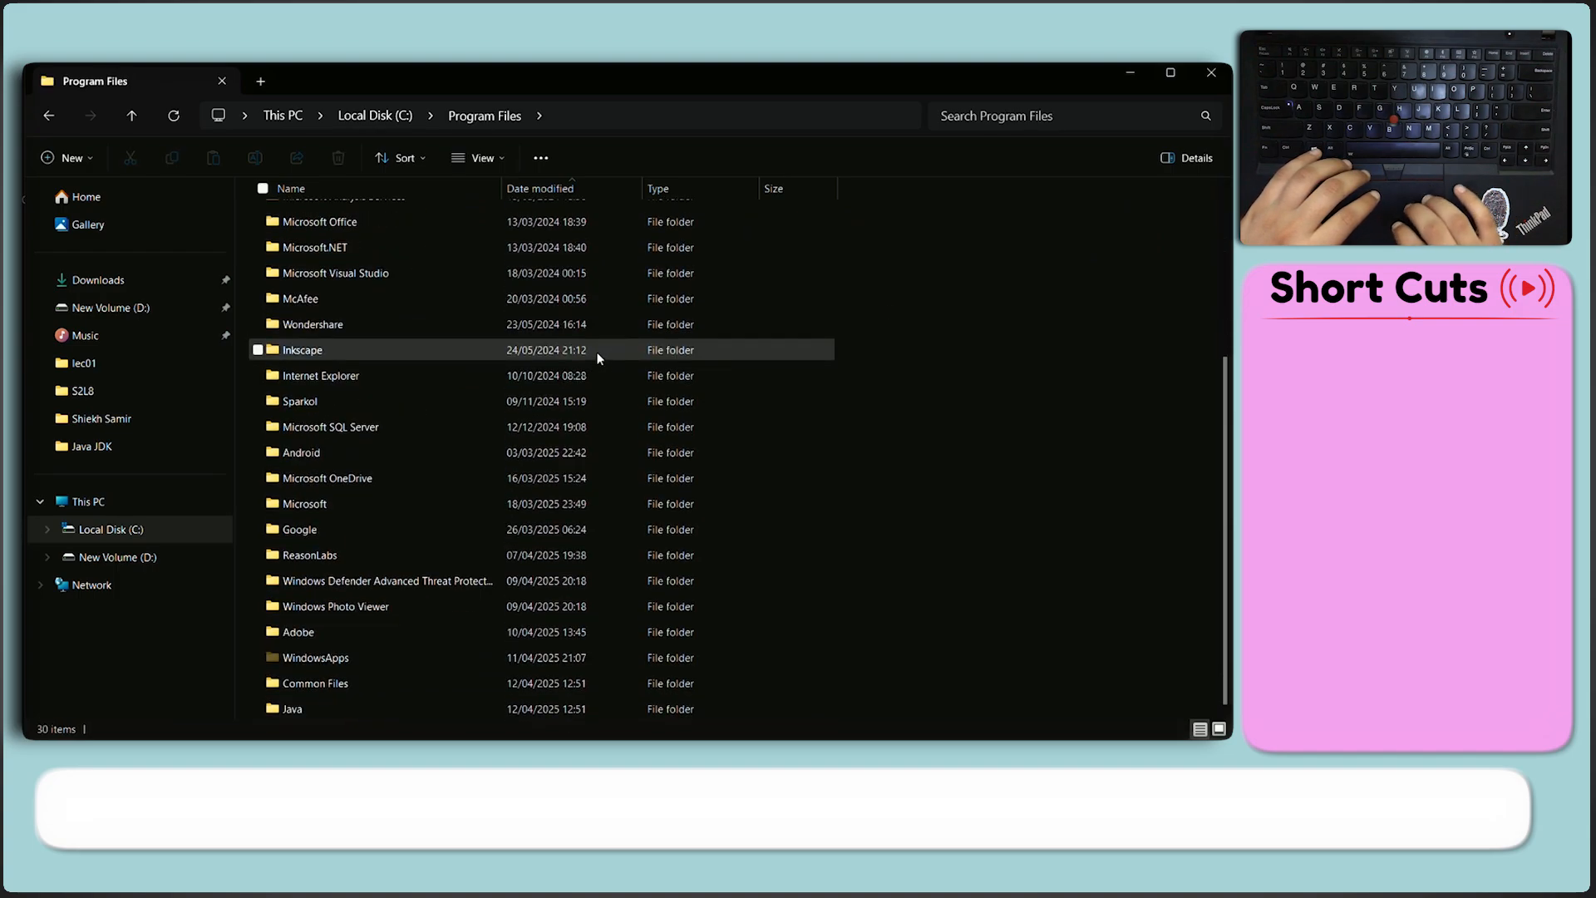
{"action": "double_click", "coordinate": [322, 709]}
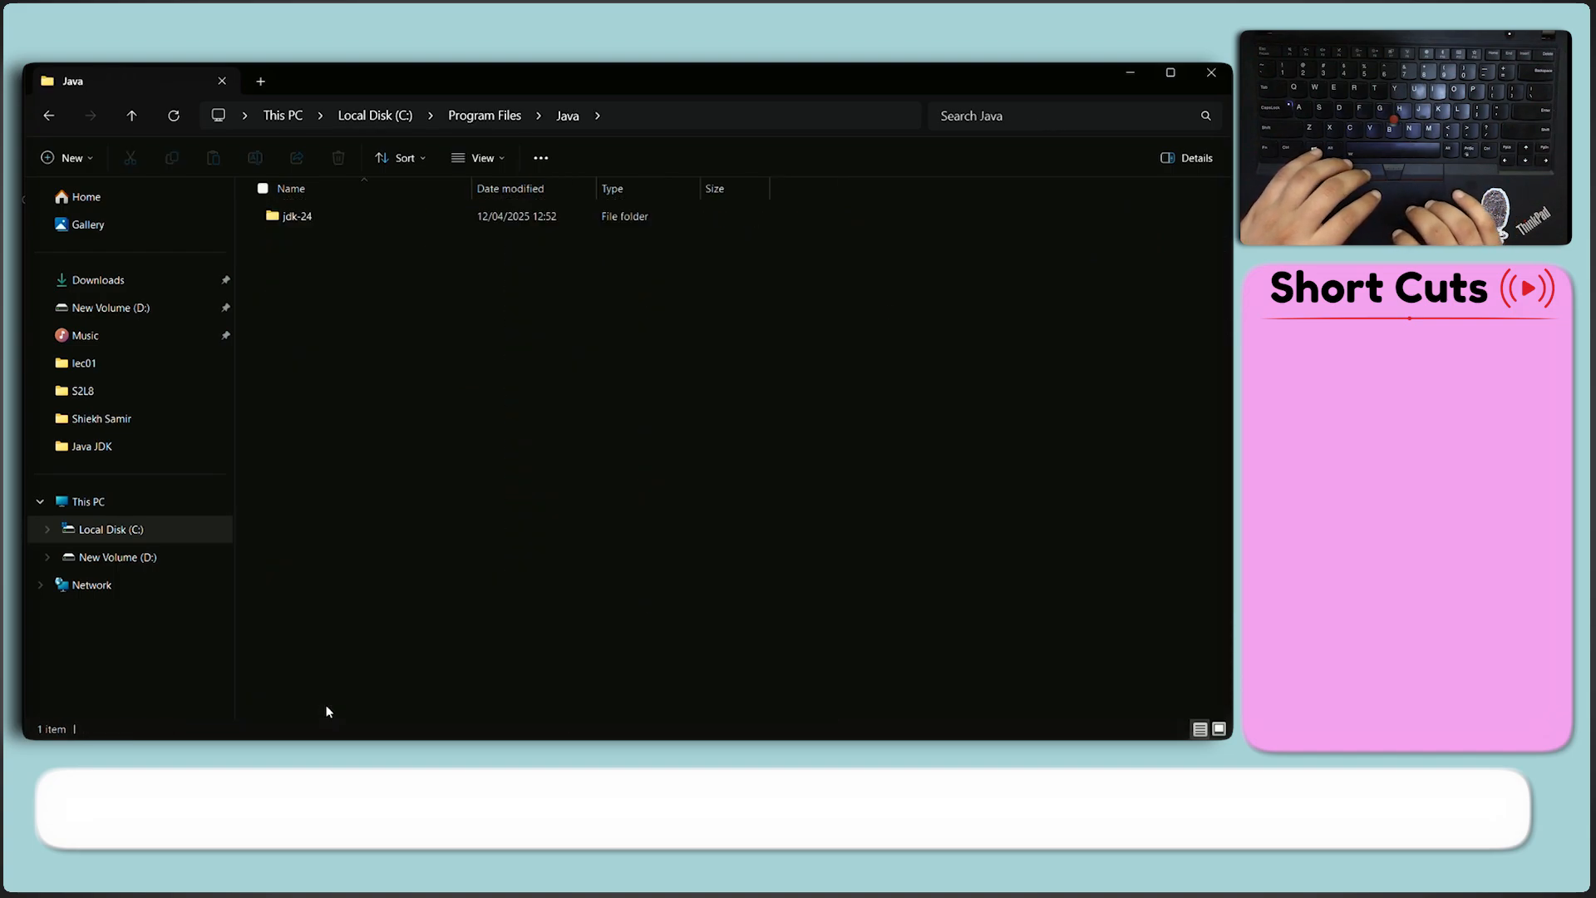
{"action": "double_click", "coordinate": [380, 217]}
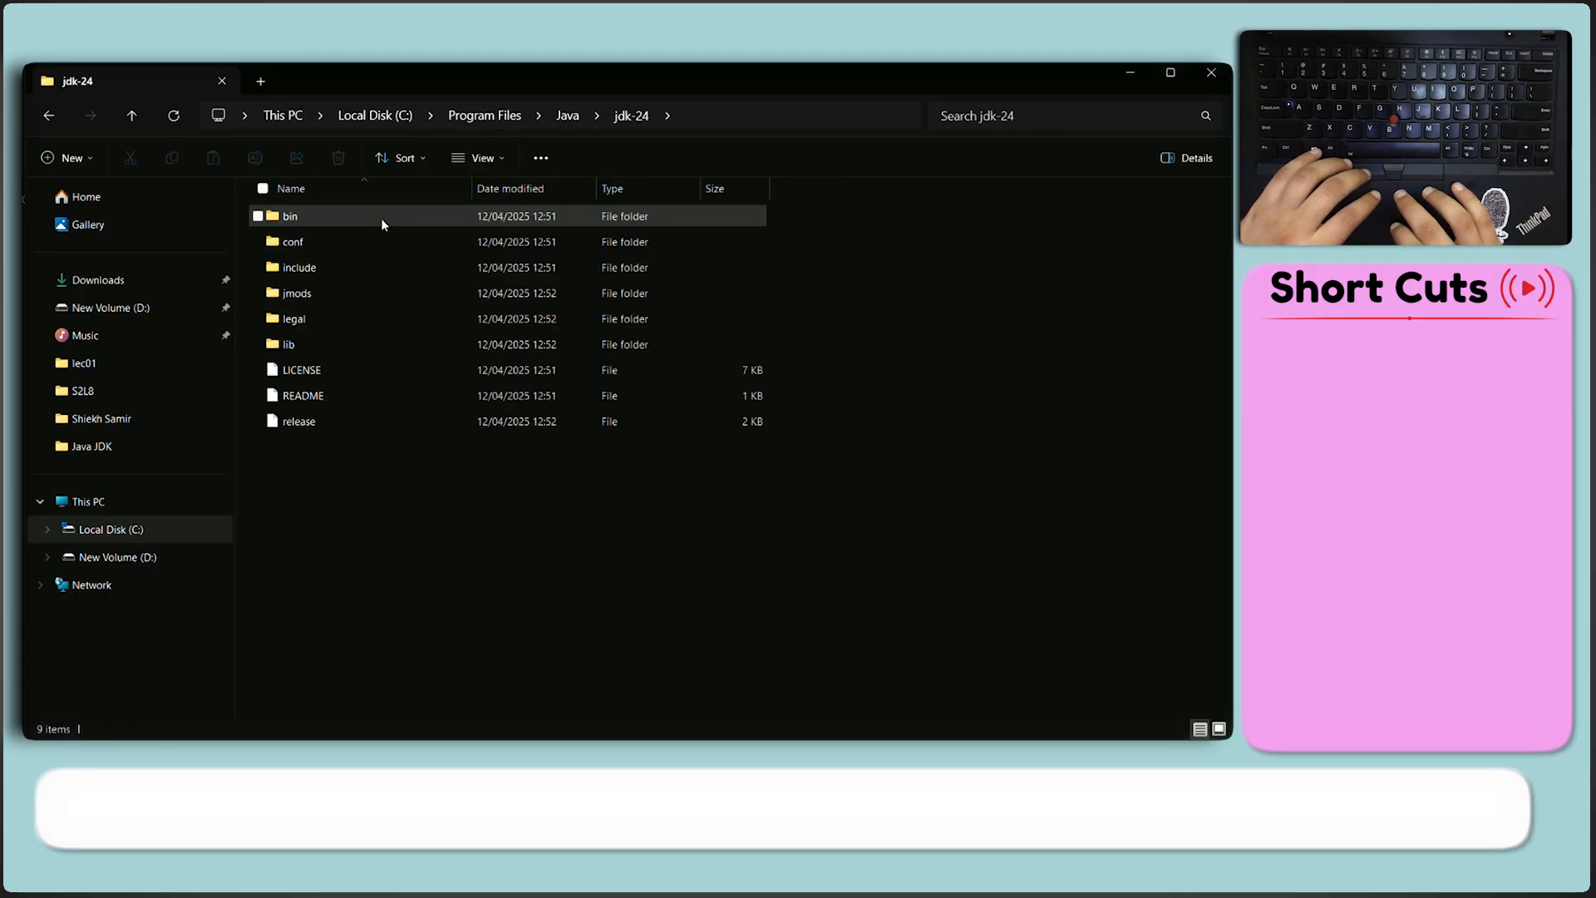
{"action": "double_click", "coordinate": [294, 217]}
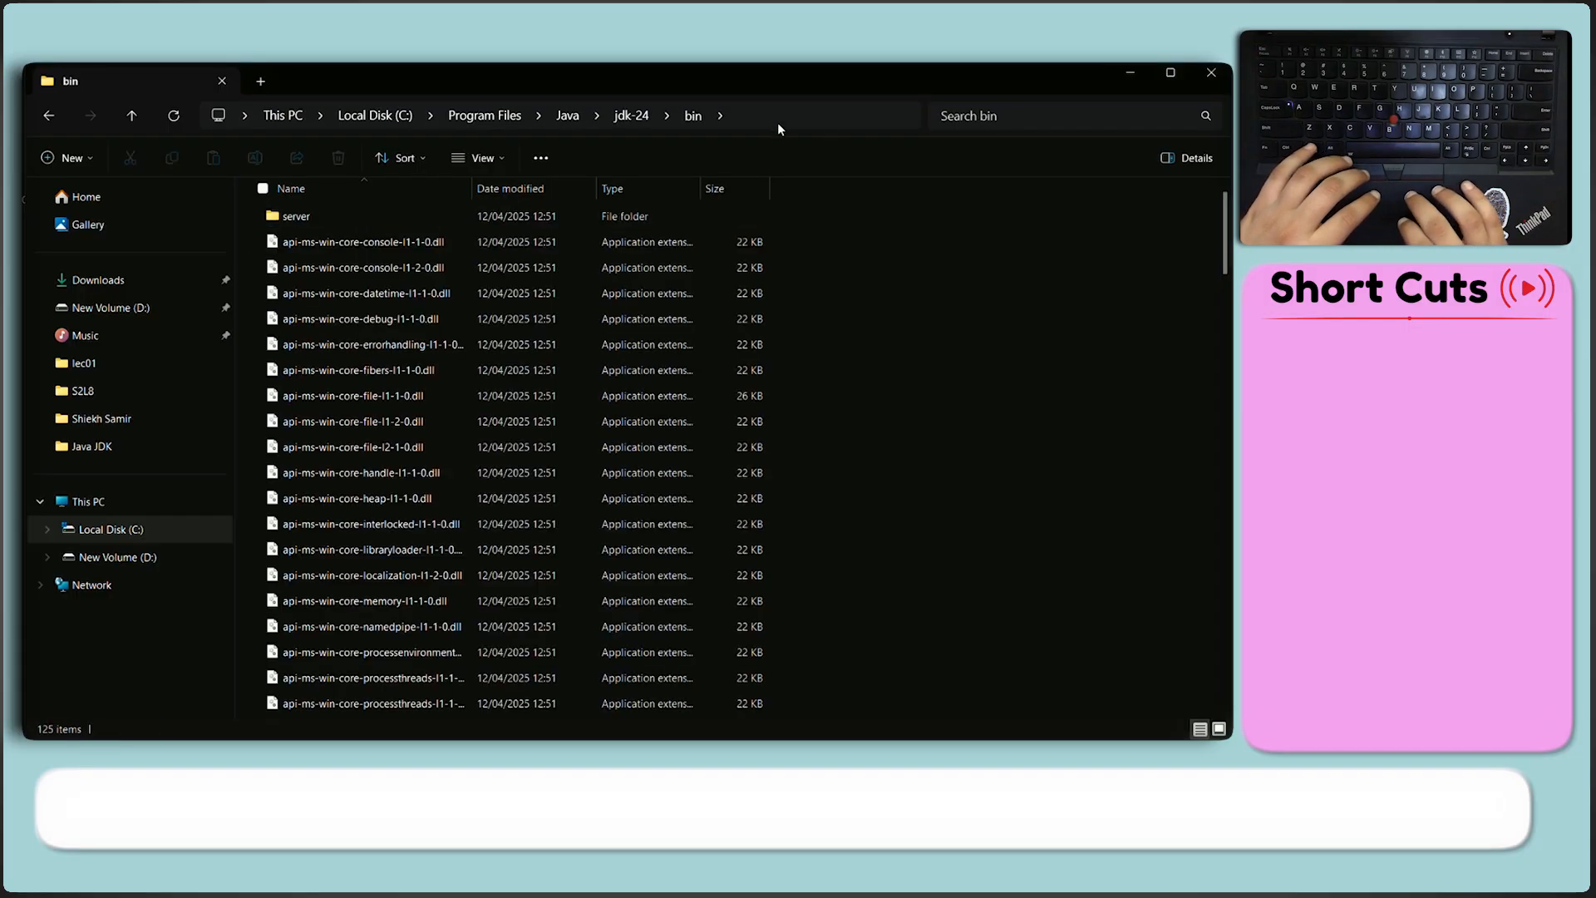
{"action": "key", "text": "alt+d"}
{"action": "key", "text": "ctrl+c"}
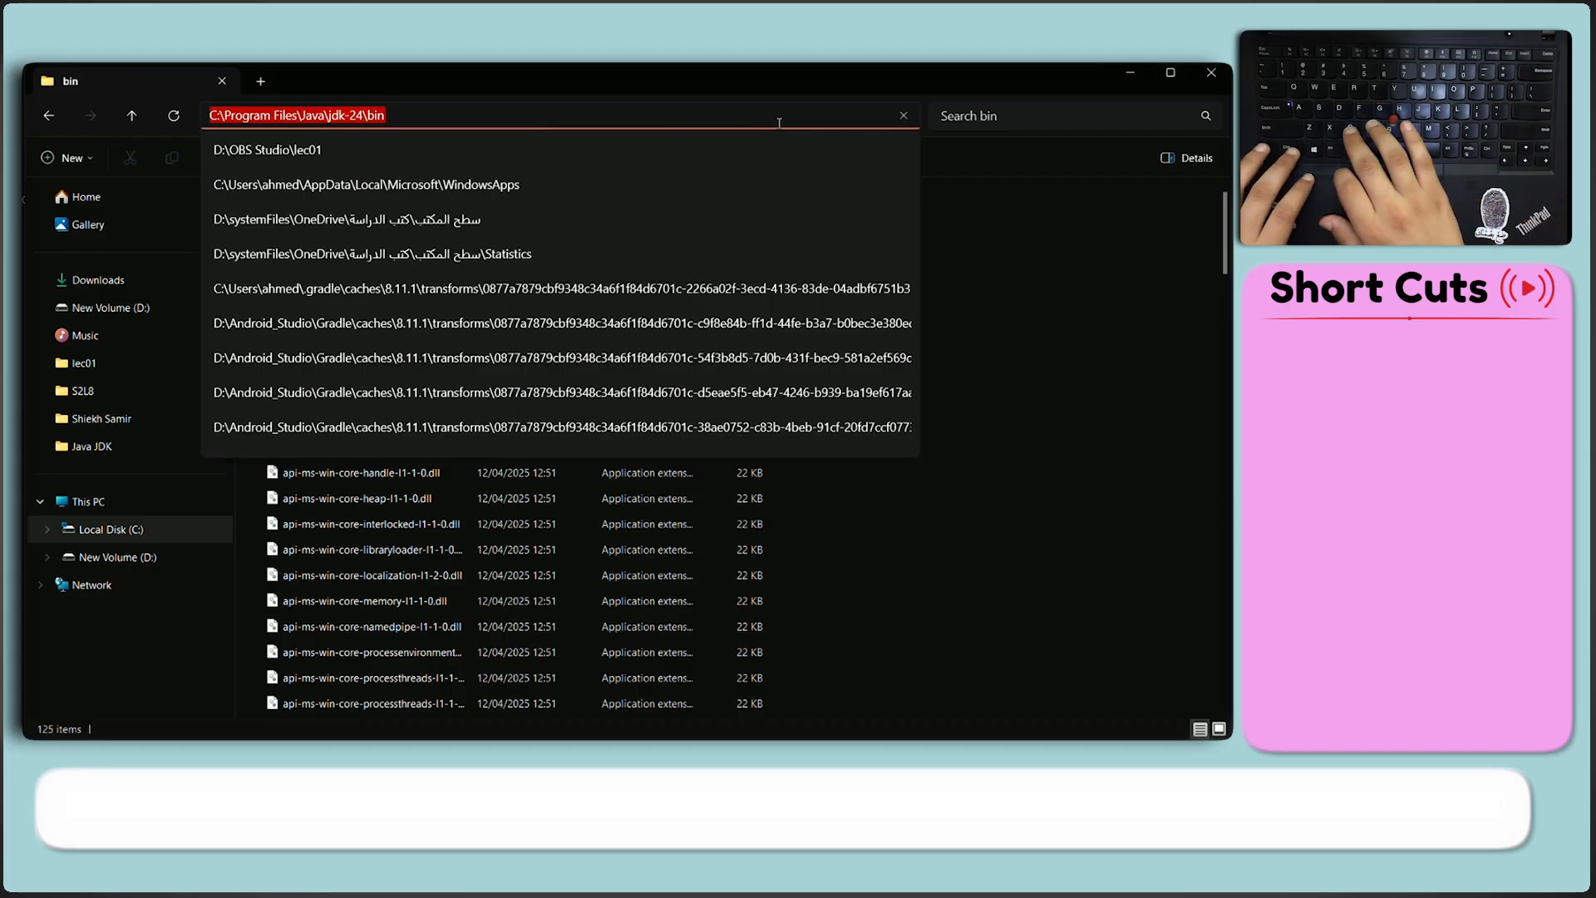
Search Windows for "ENV", open the system environment variables settings and bring up the Environment Variables dialog
{"action": "left_click", "coordinate": [1119, 79]}
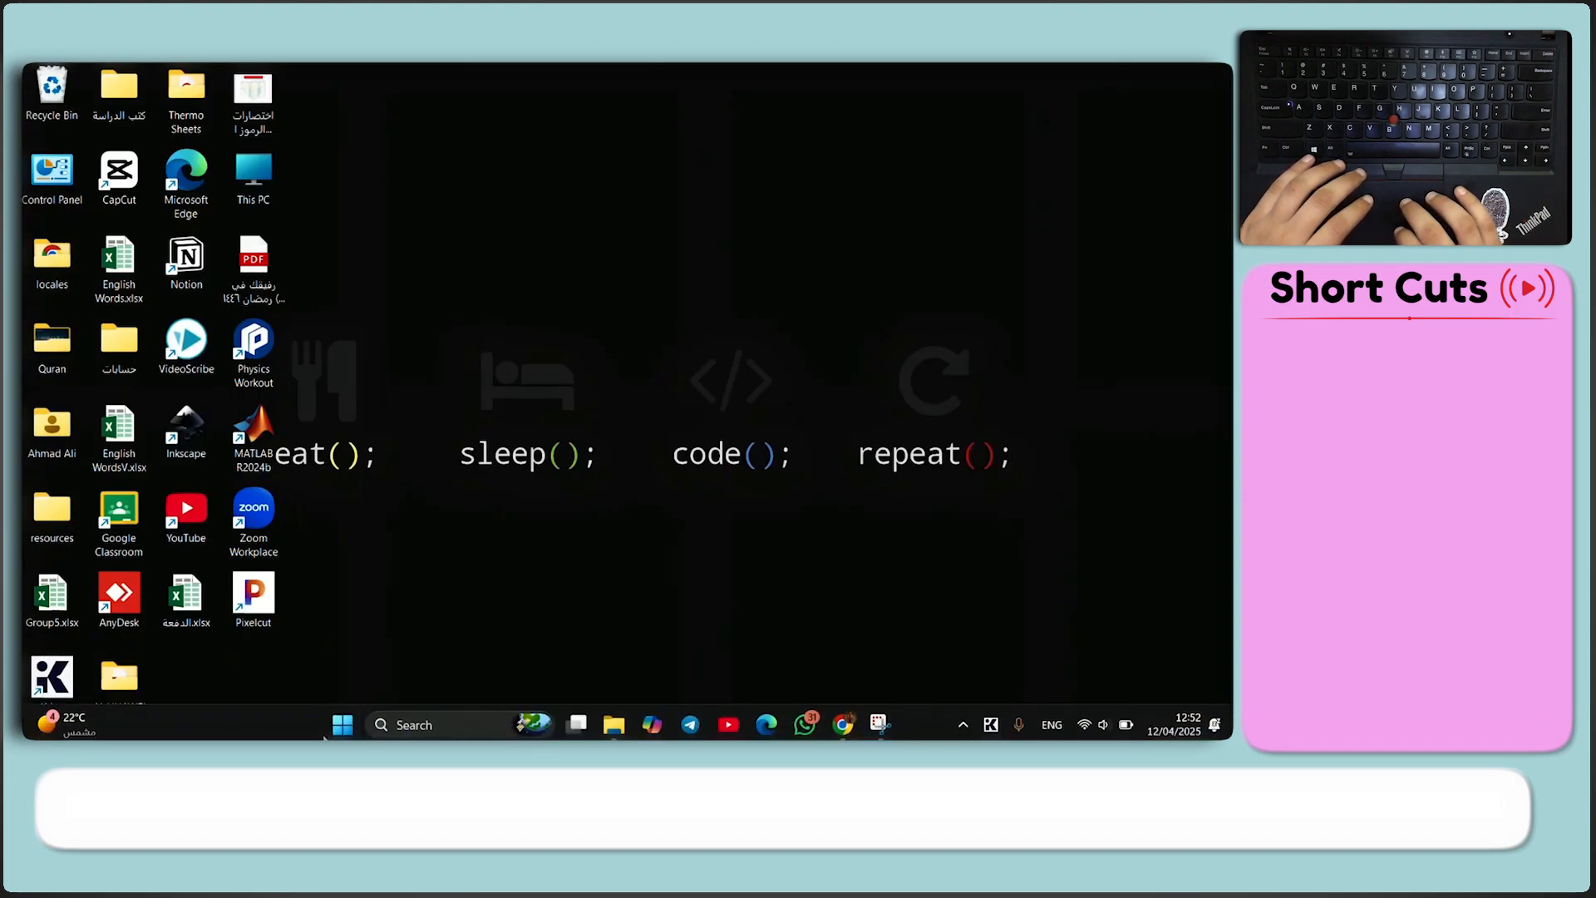
{"action": "left_click", "coordinate": [333, 733]}
{"action": "key", "text": "super+s"}
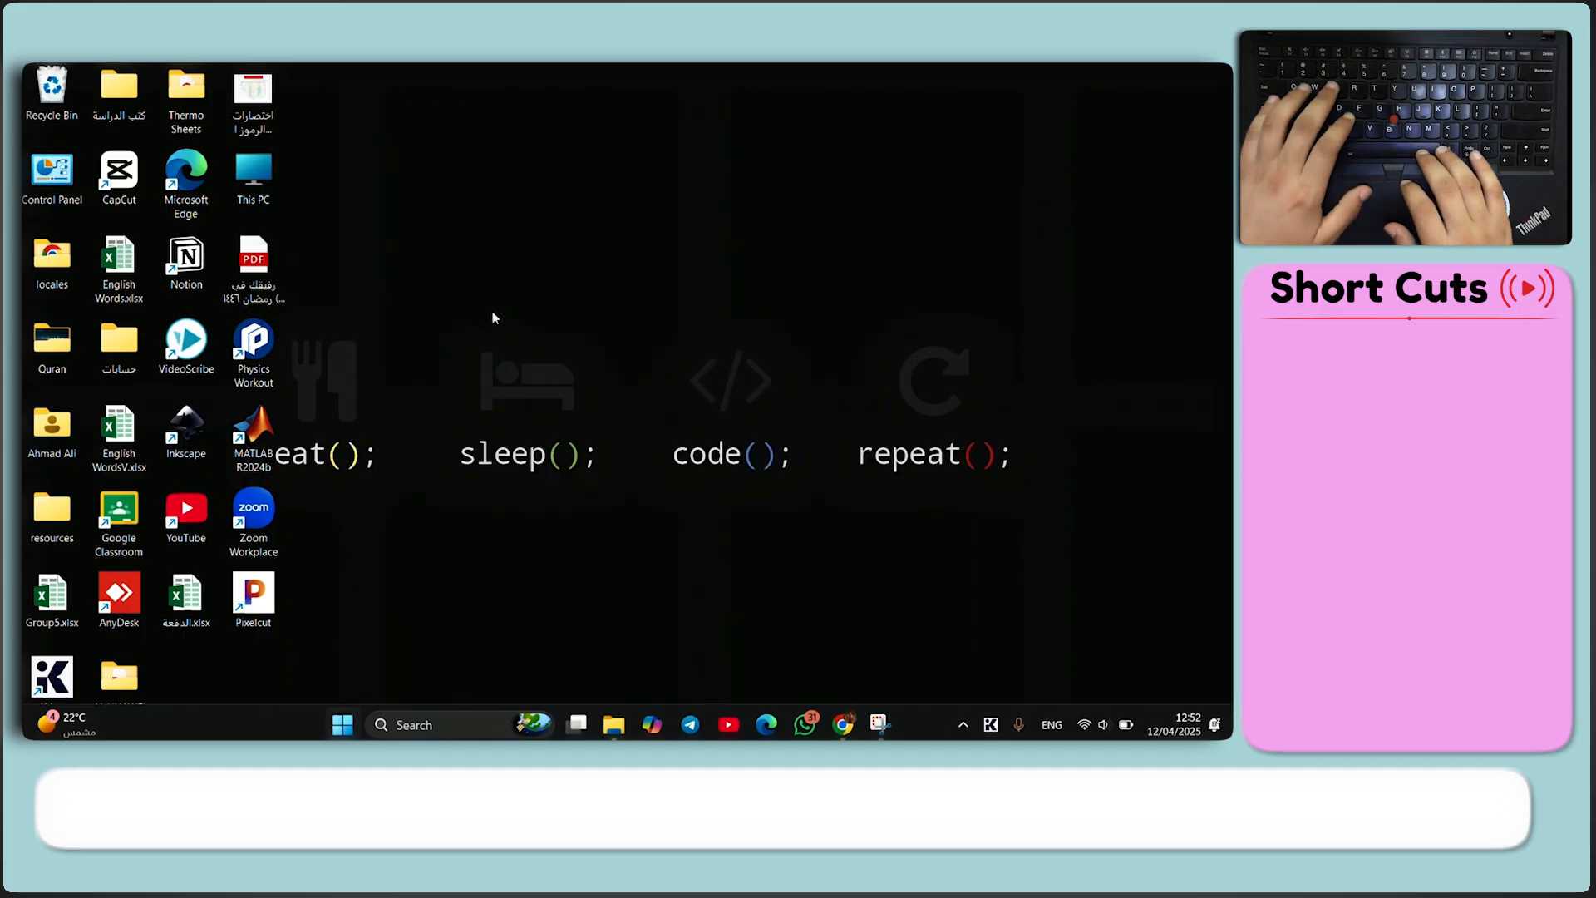
{"action": "type", "text": "ENV"}
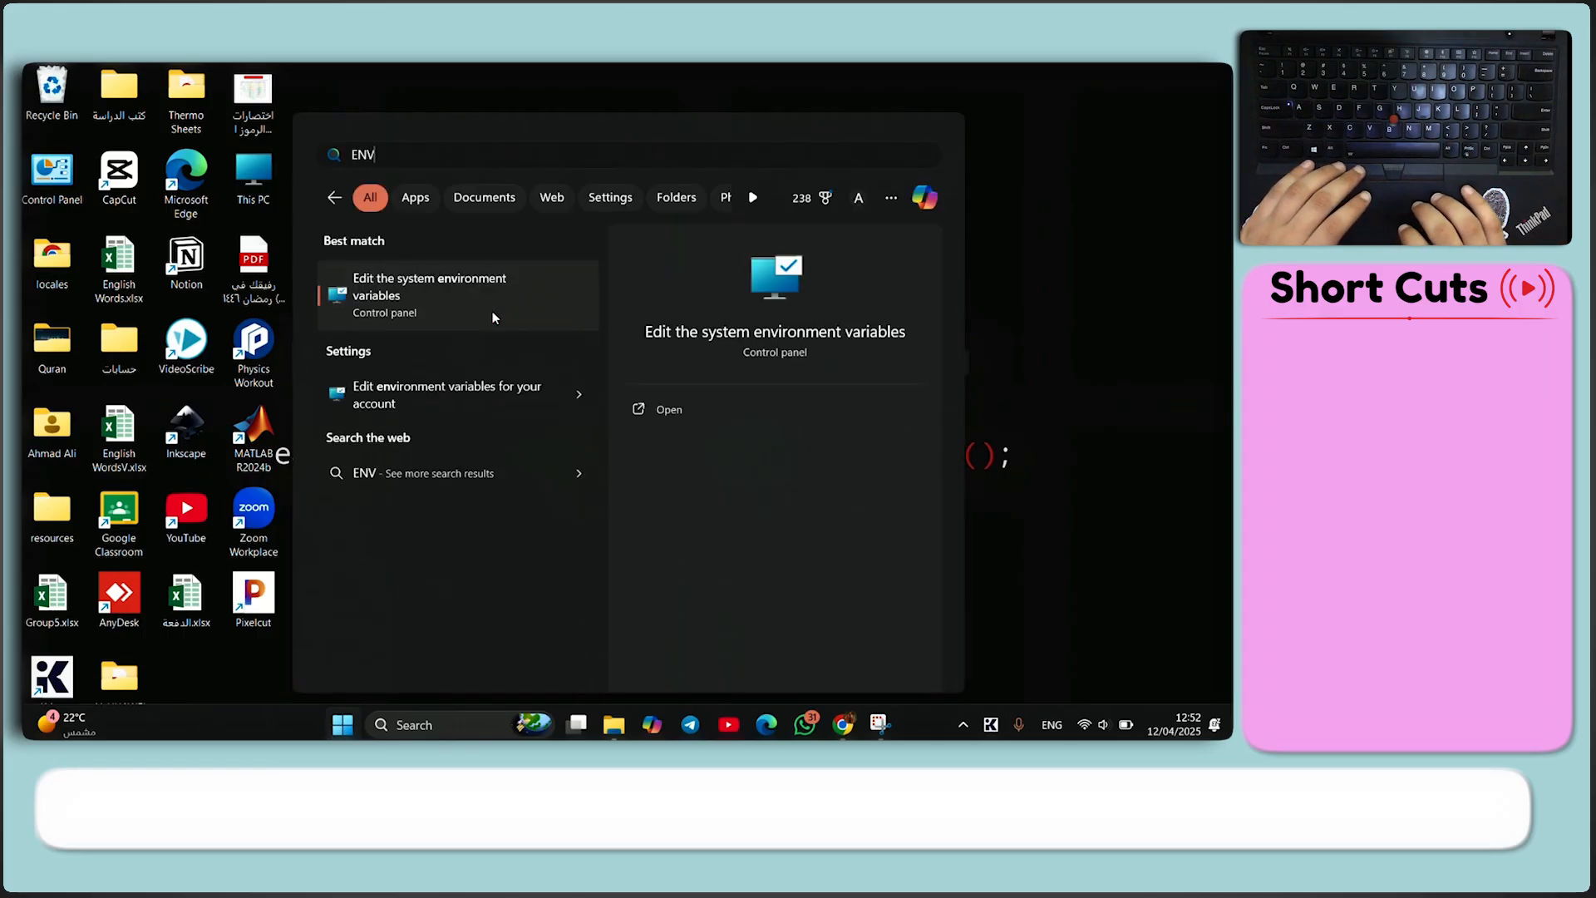
{"action": "left_click", "coordinate": [448, 296]}
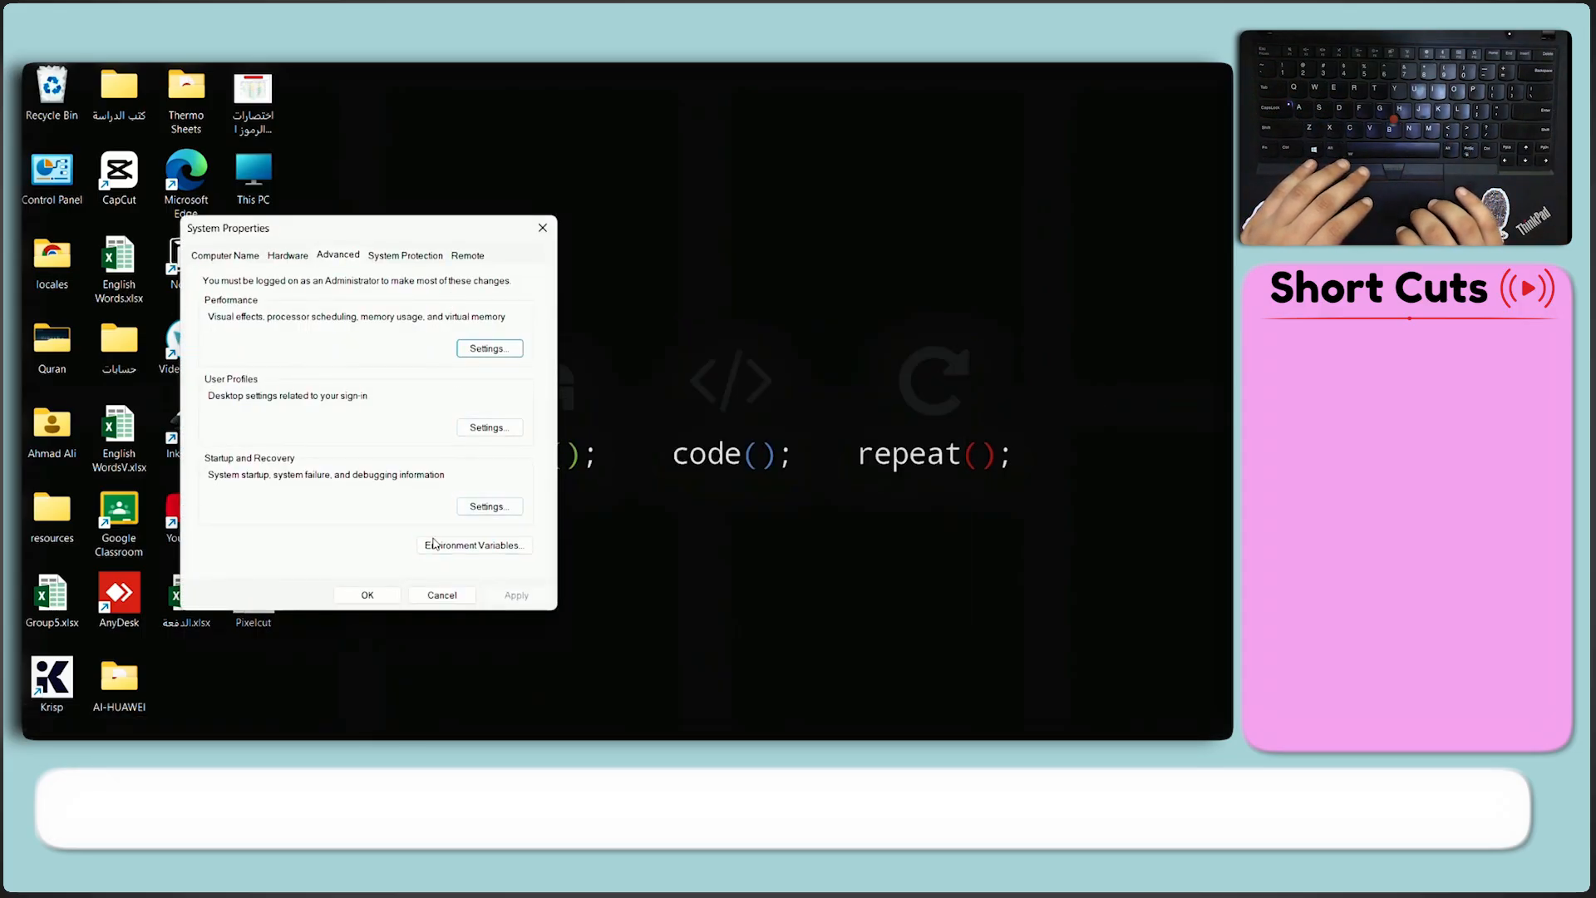
{"action": "left_click", "coordinate": [462, 547]}
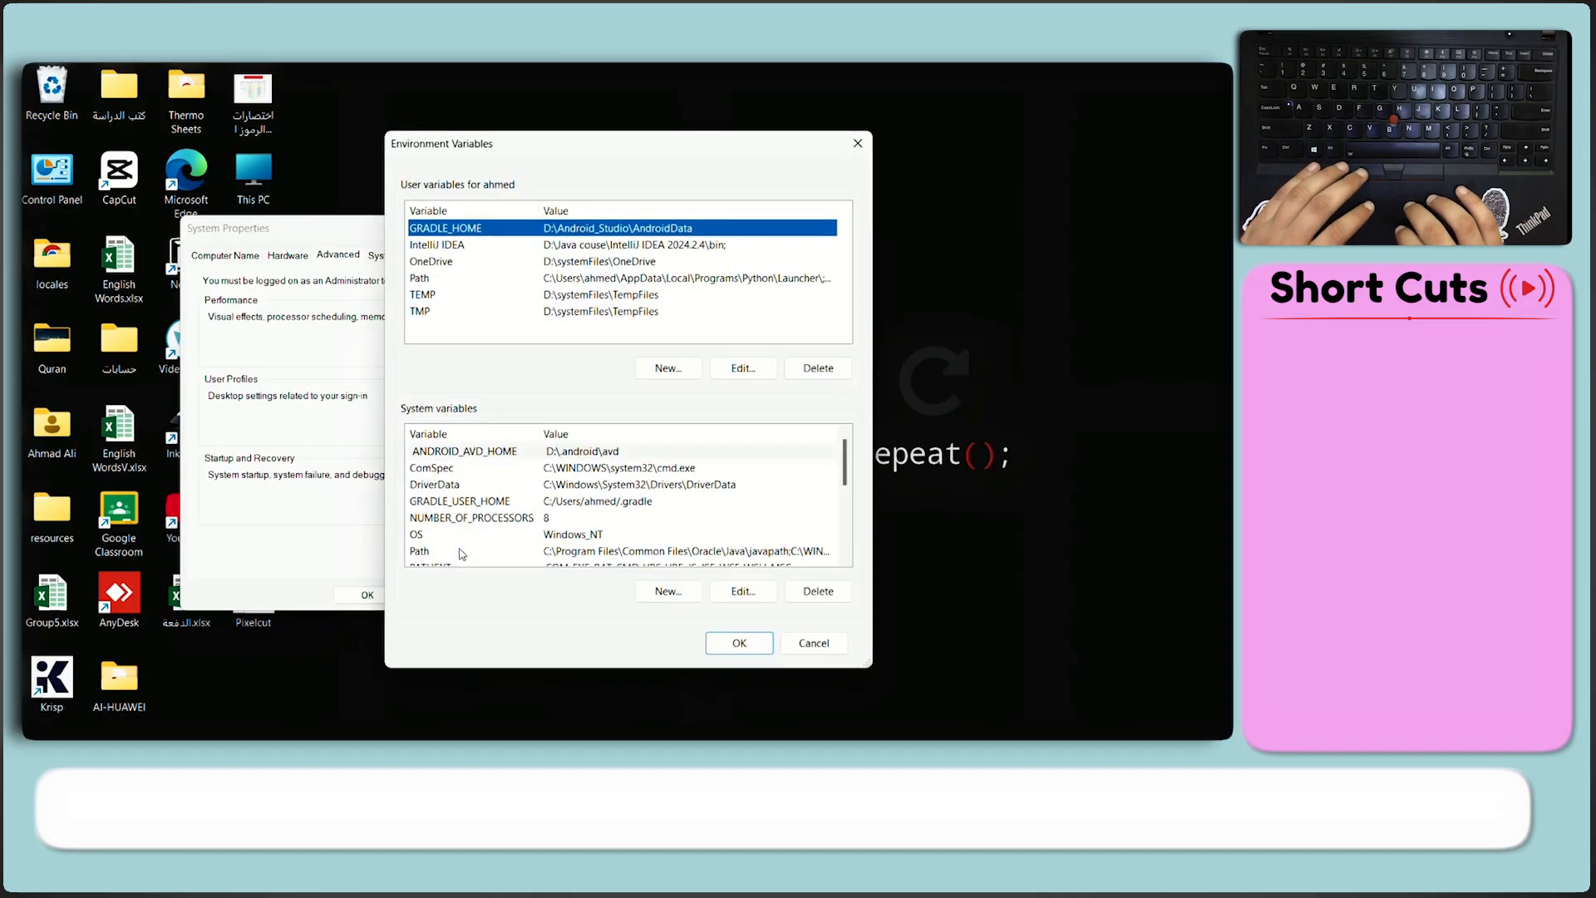
Add C:\Program Files\Java\jdk-24\bin as a new entry in the user Path variable and save the environment variables
{"action": "double_click", "coordinate": [427, 279]}
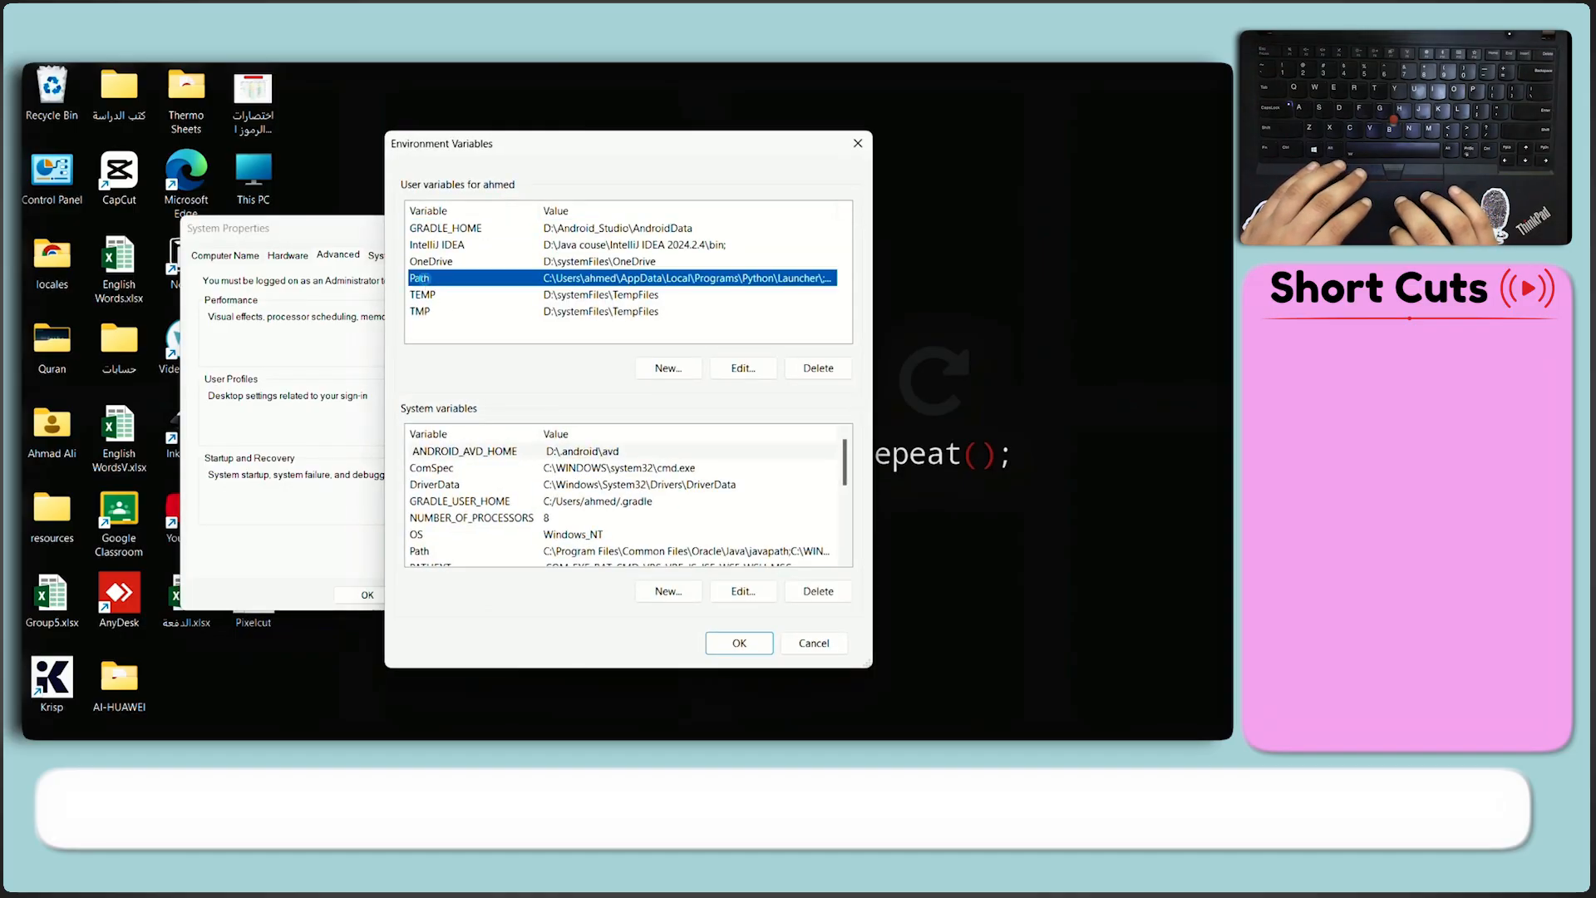
{"action": "left_click", "coordinate": [473, 326]}
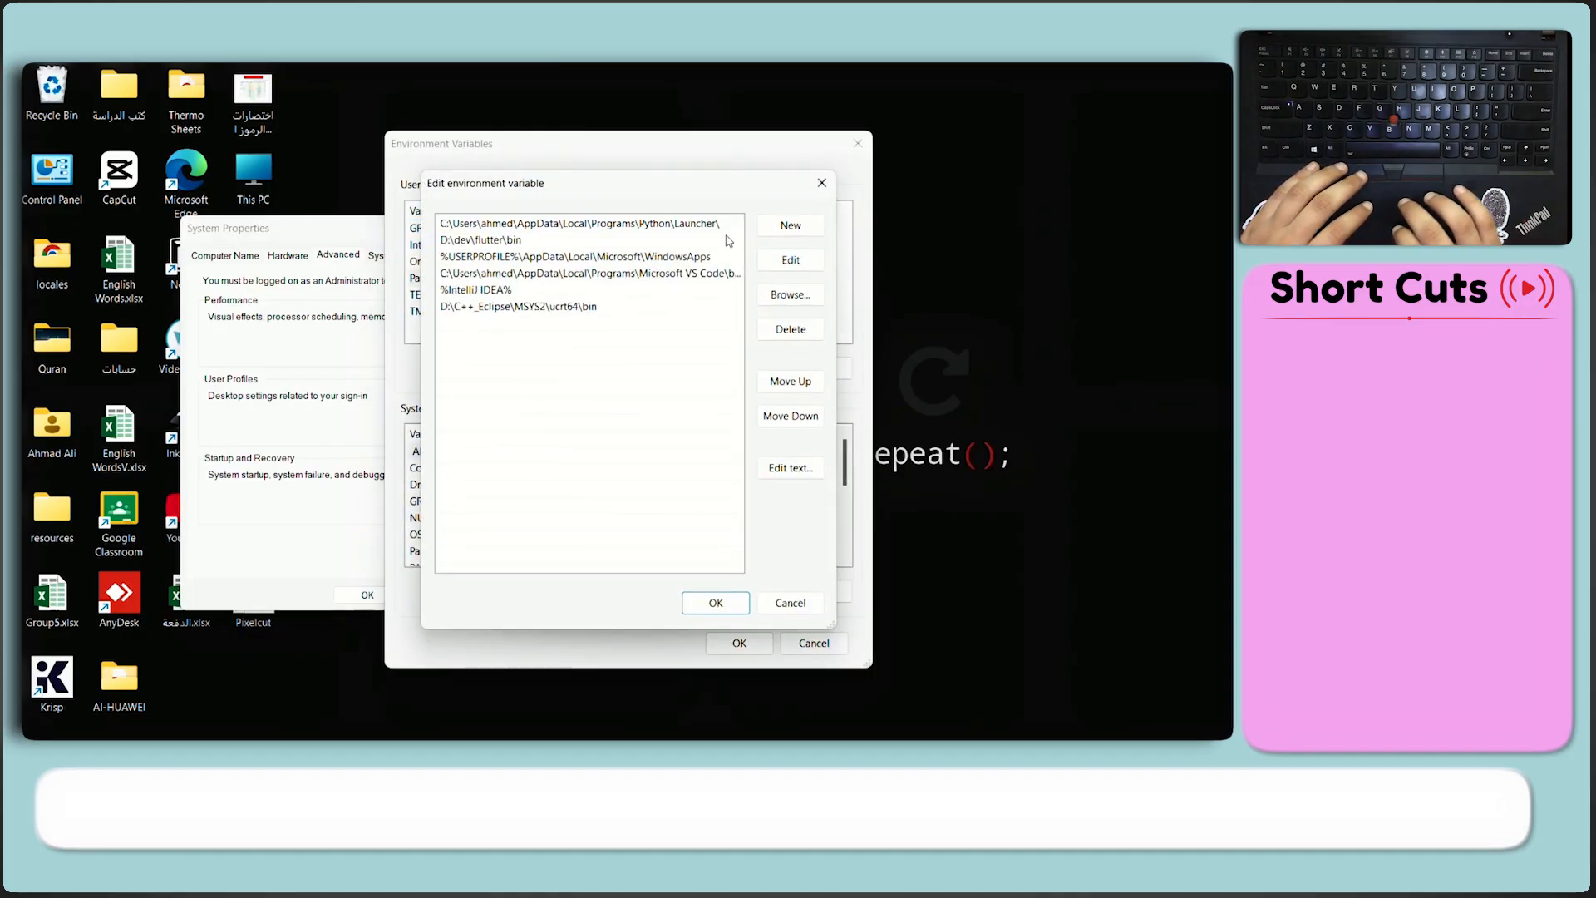
{"action": "left_click", "coordinate": [791, 224]}
{"action": "key", "text": "ctrl+v"}
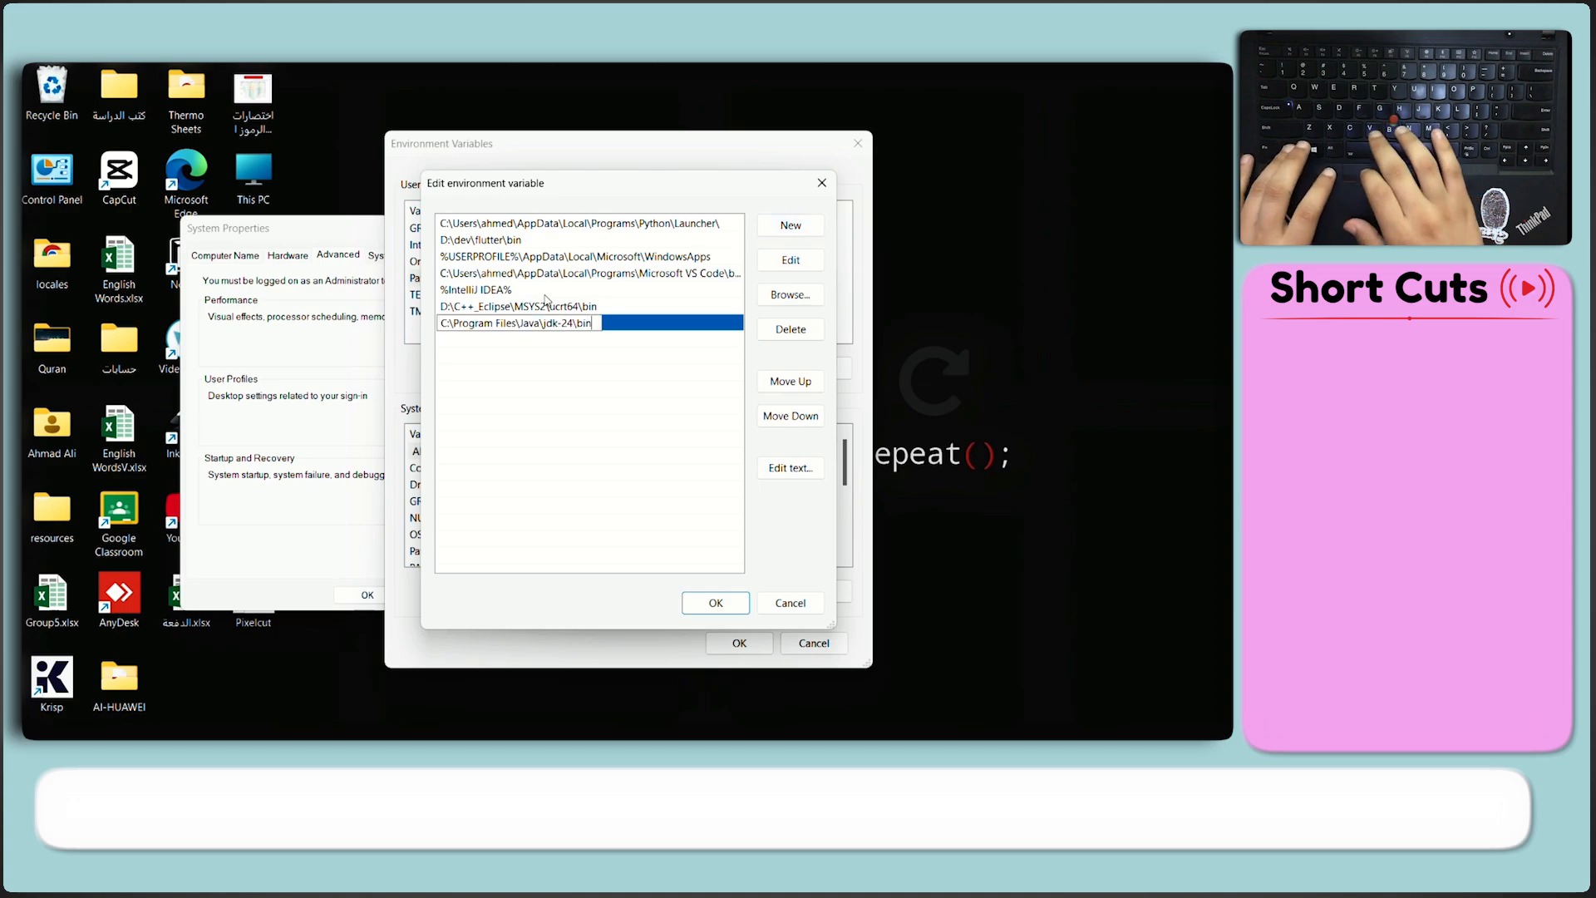
{"action": "left_click", "coordinate": [713, 603]}
{"action": "left_click", "coordinate": [735, 642]}
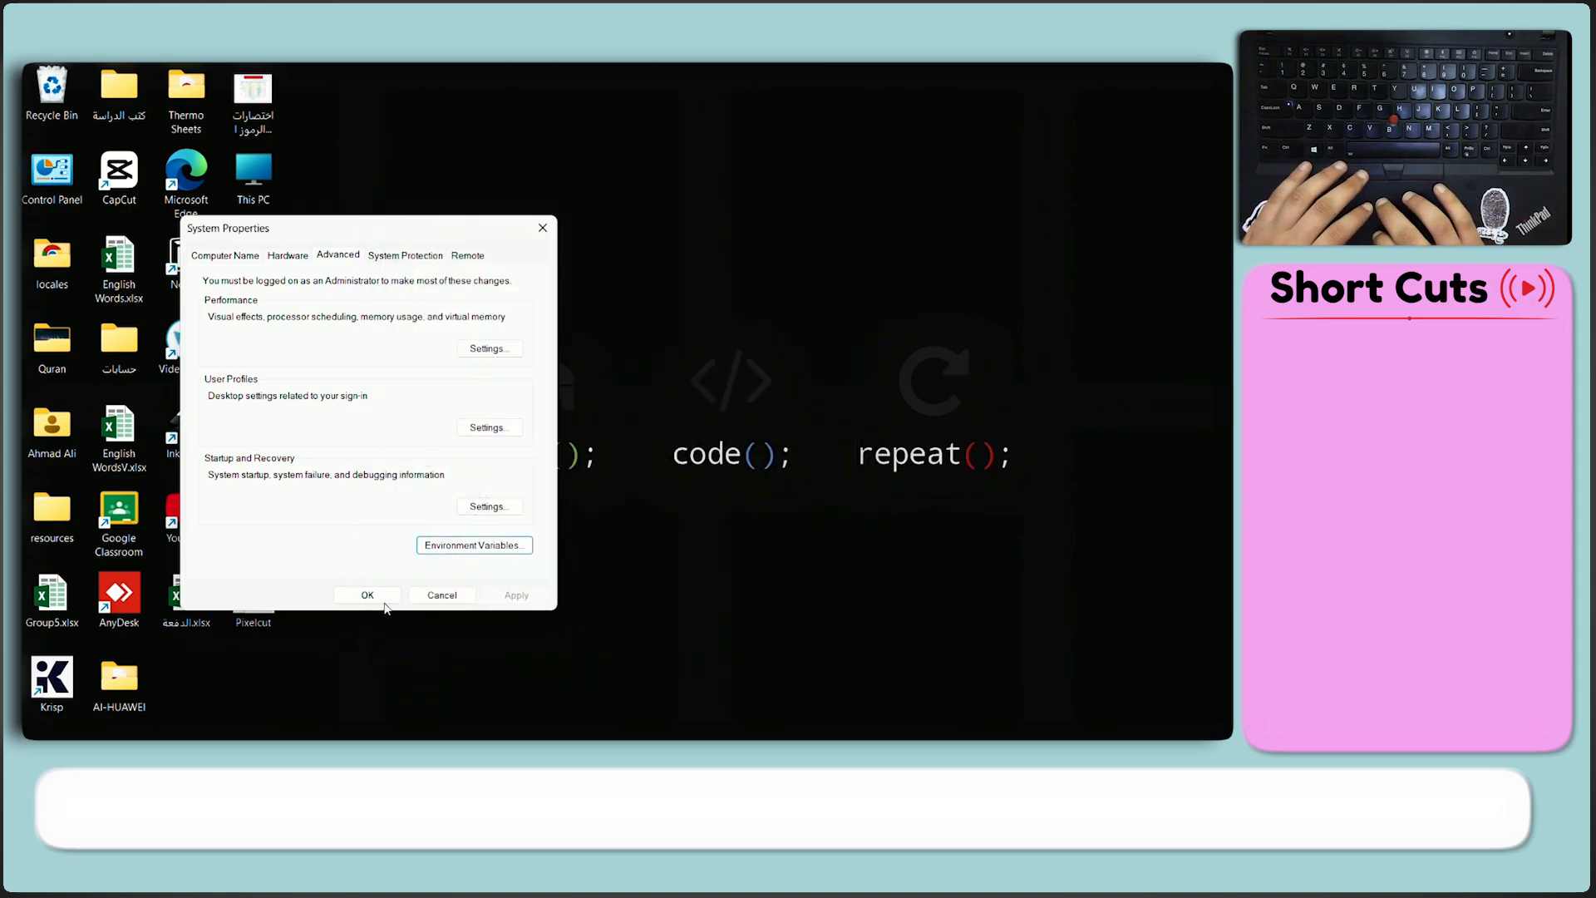
Close System Properties, then run java --version in Command Prompt to check the Java installation
{"action": "left_click", "coordinate": [383, 598]}
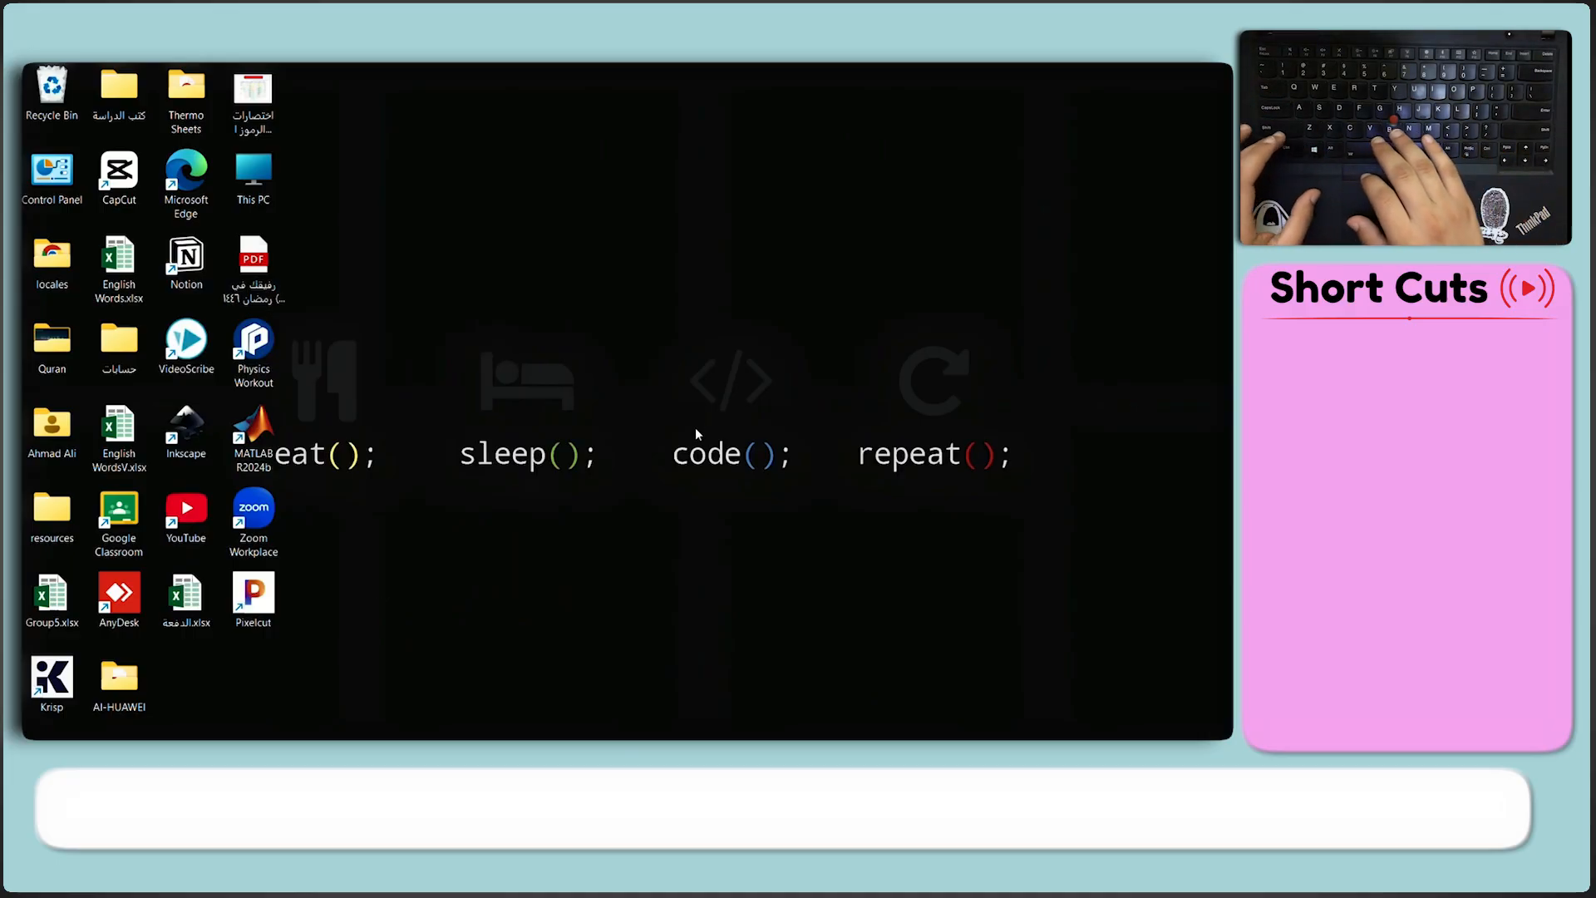
{"action": "key", "text": "super+r"}
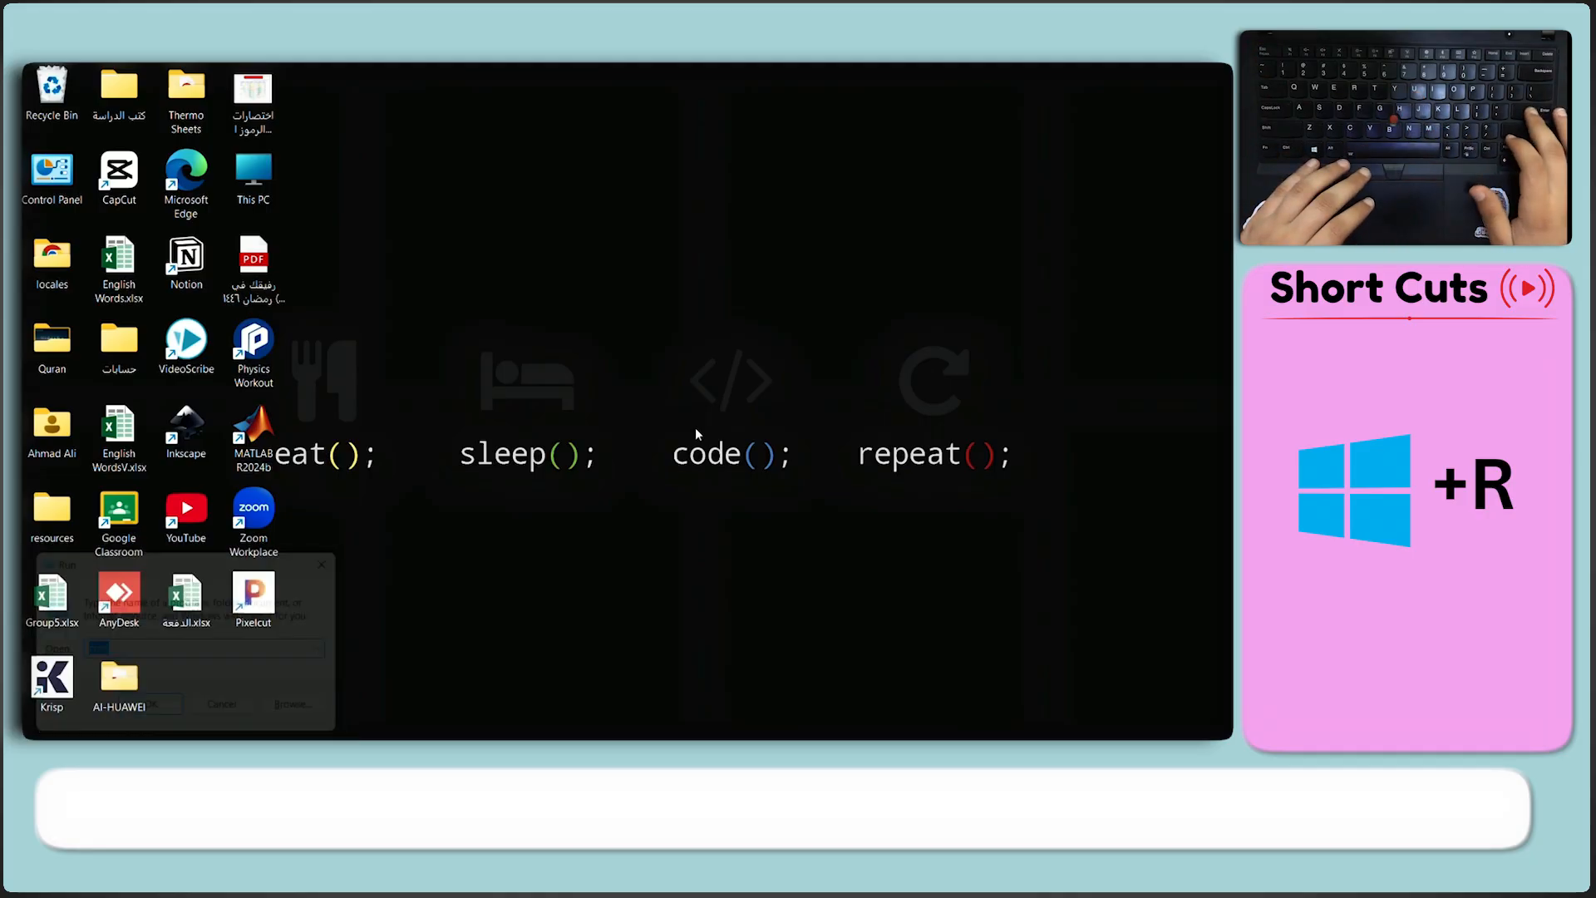
{"action": "key", "text": "Return"}
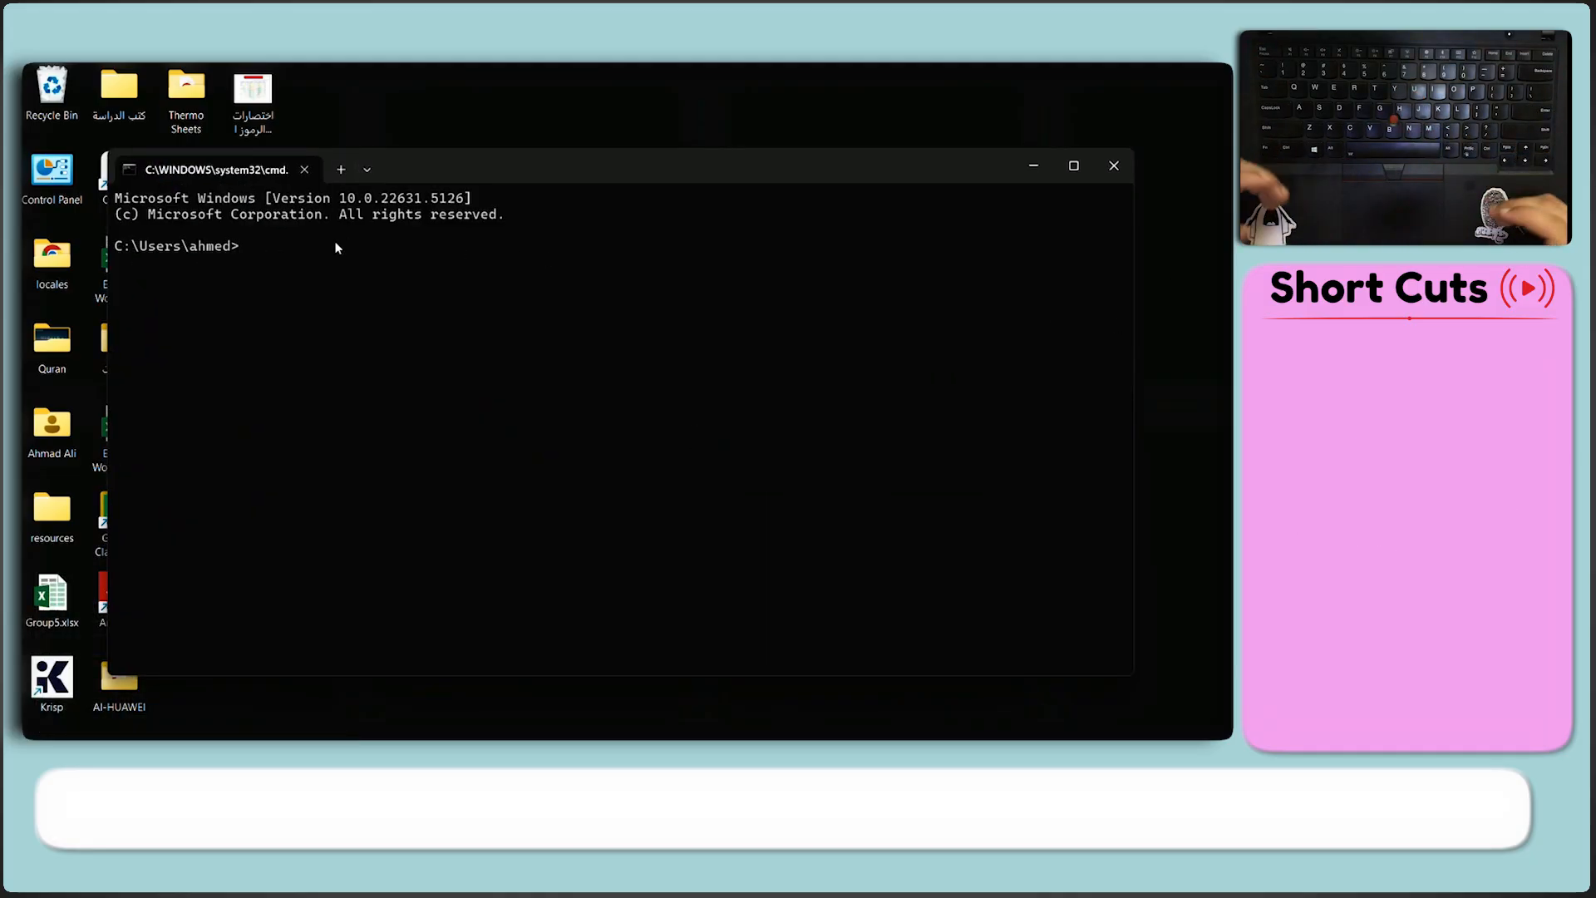
{"action": "type", "text": "java"}
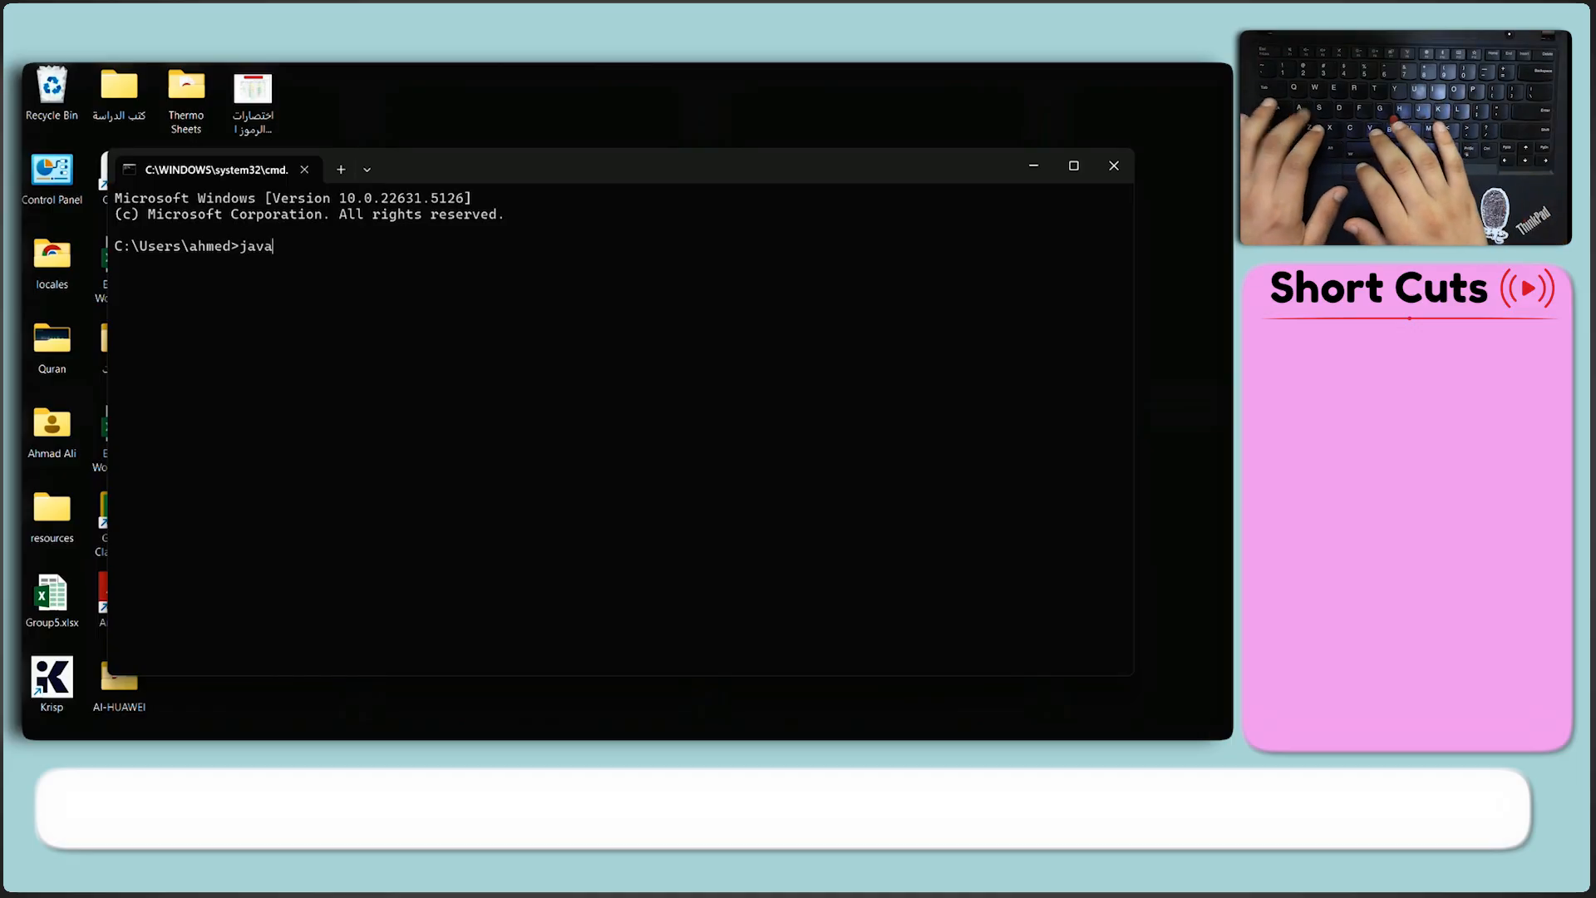
{"action": "type", "text": " --version"}
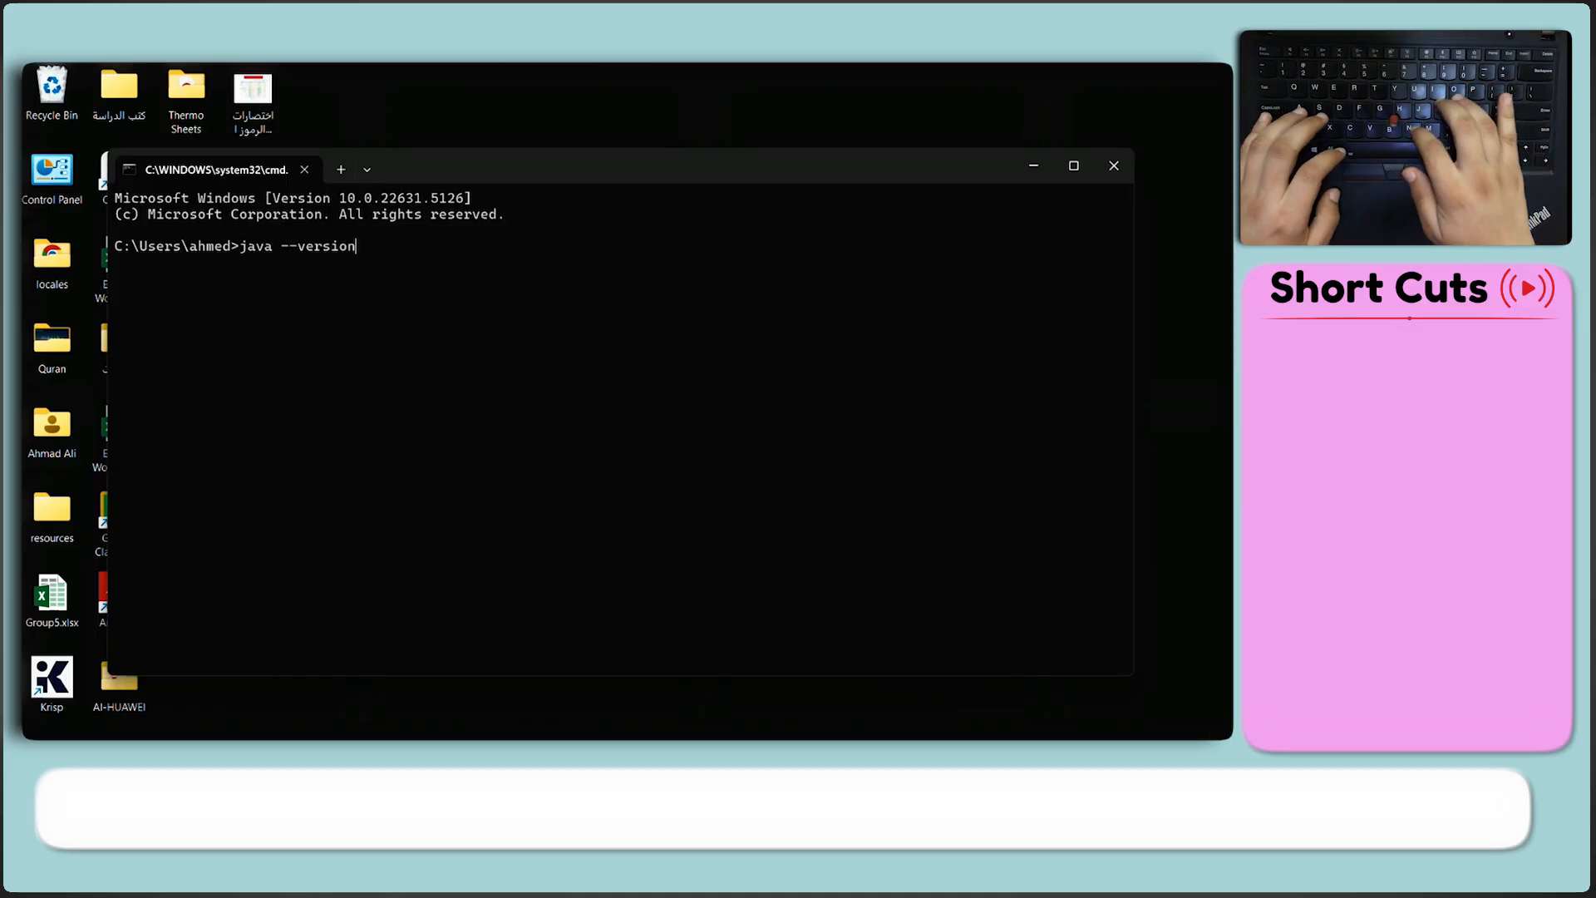
{"action": "key", "text": "Return"}
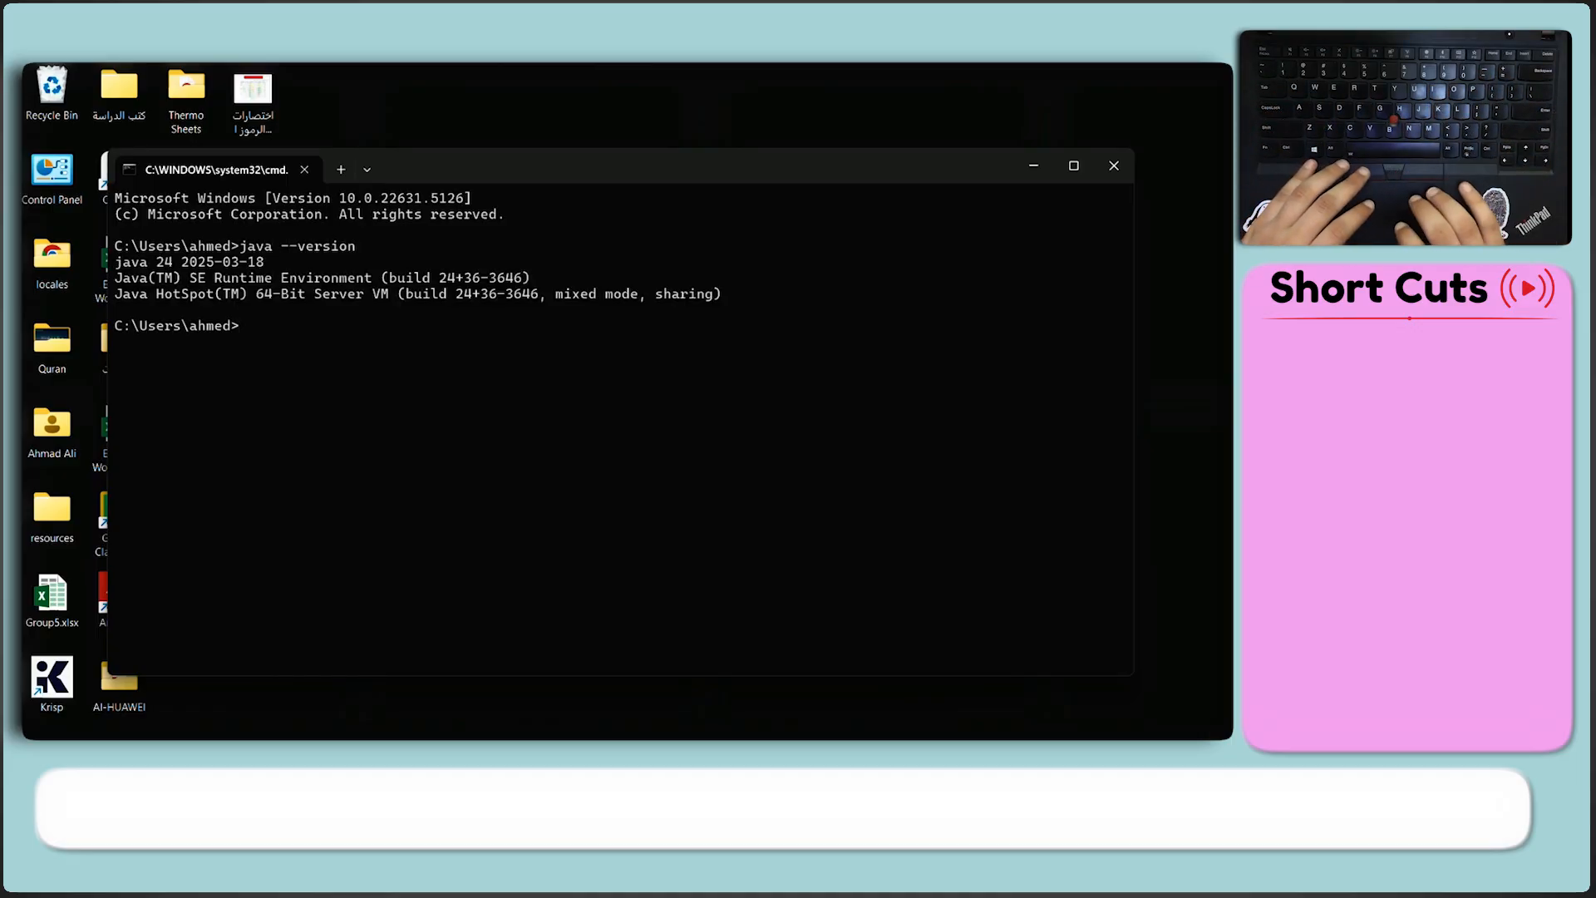
{"action": "left_click_drag", "start_coordinate": [111, 263], "coordinate": [294, 333]}
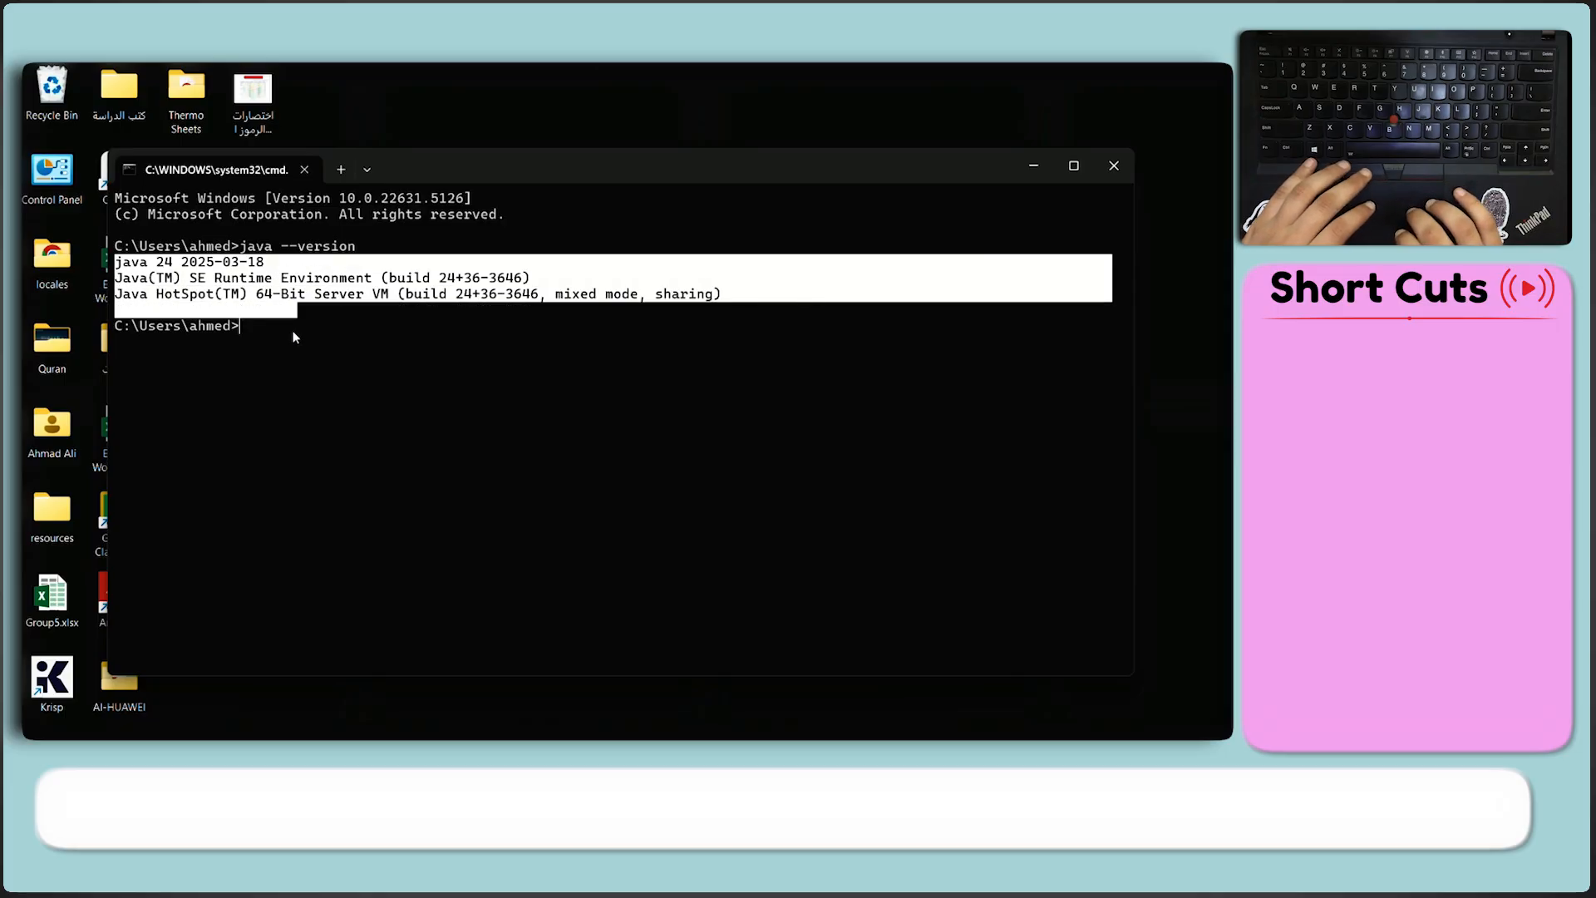
{"action": "key", "text": "ctrl+c"}
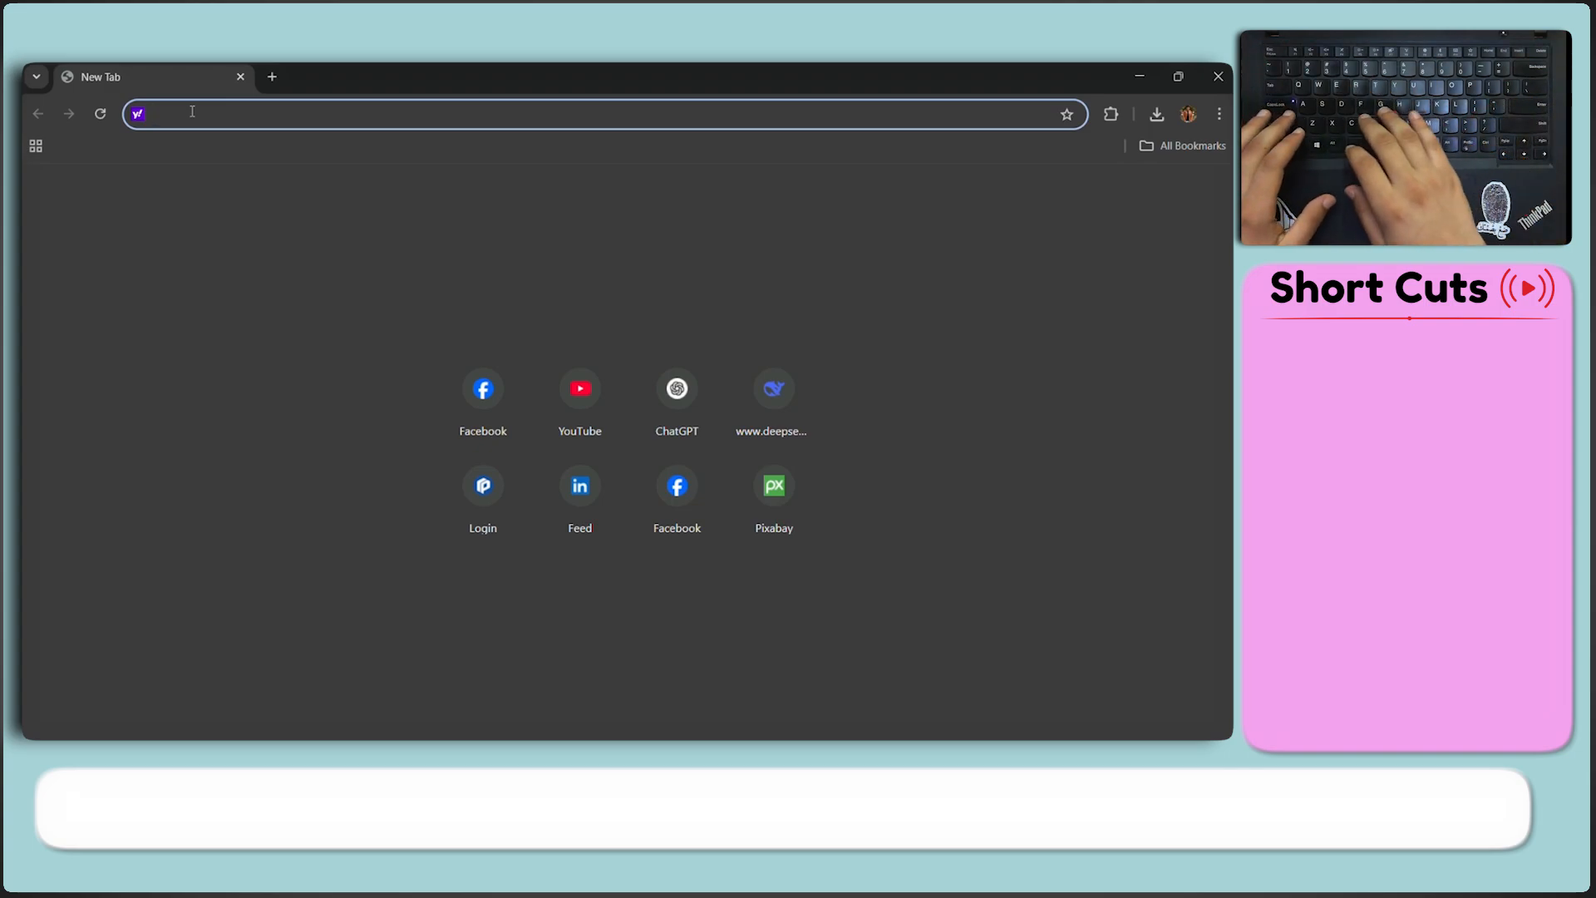
In Chrome, search the web for "Download Eclipse For Java" and reach the 2025-03 packages page through the Eclipse IDE site
{"action": "type", "text": "Download"}
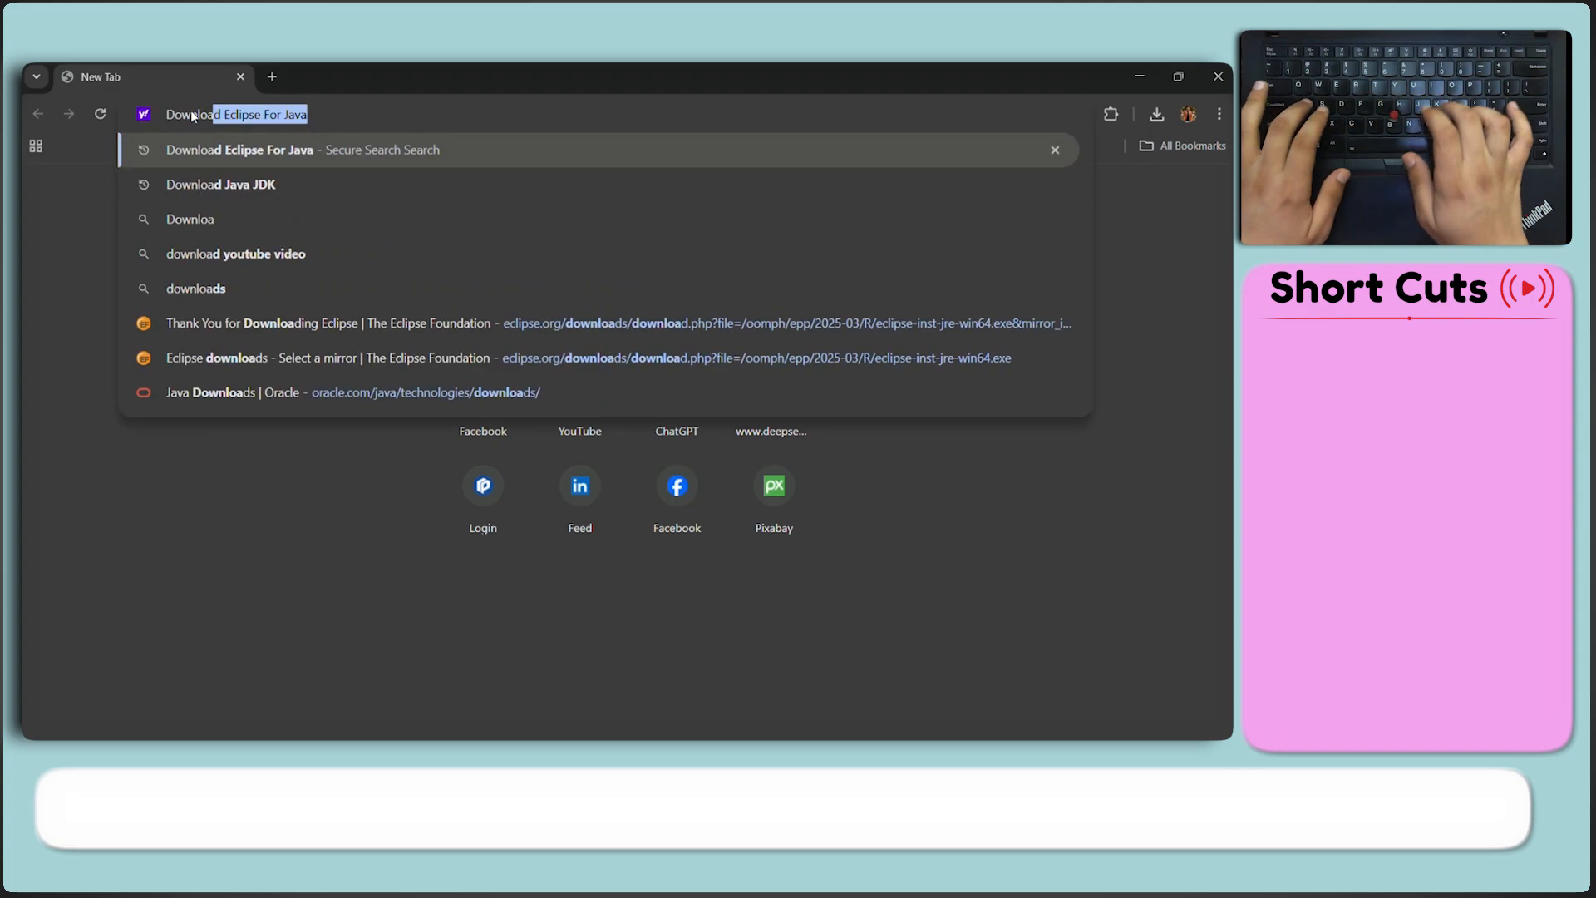
{"action": "type", "text": " Eclipse"}
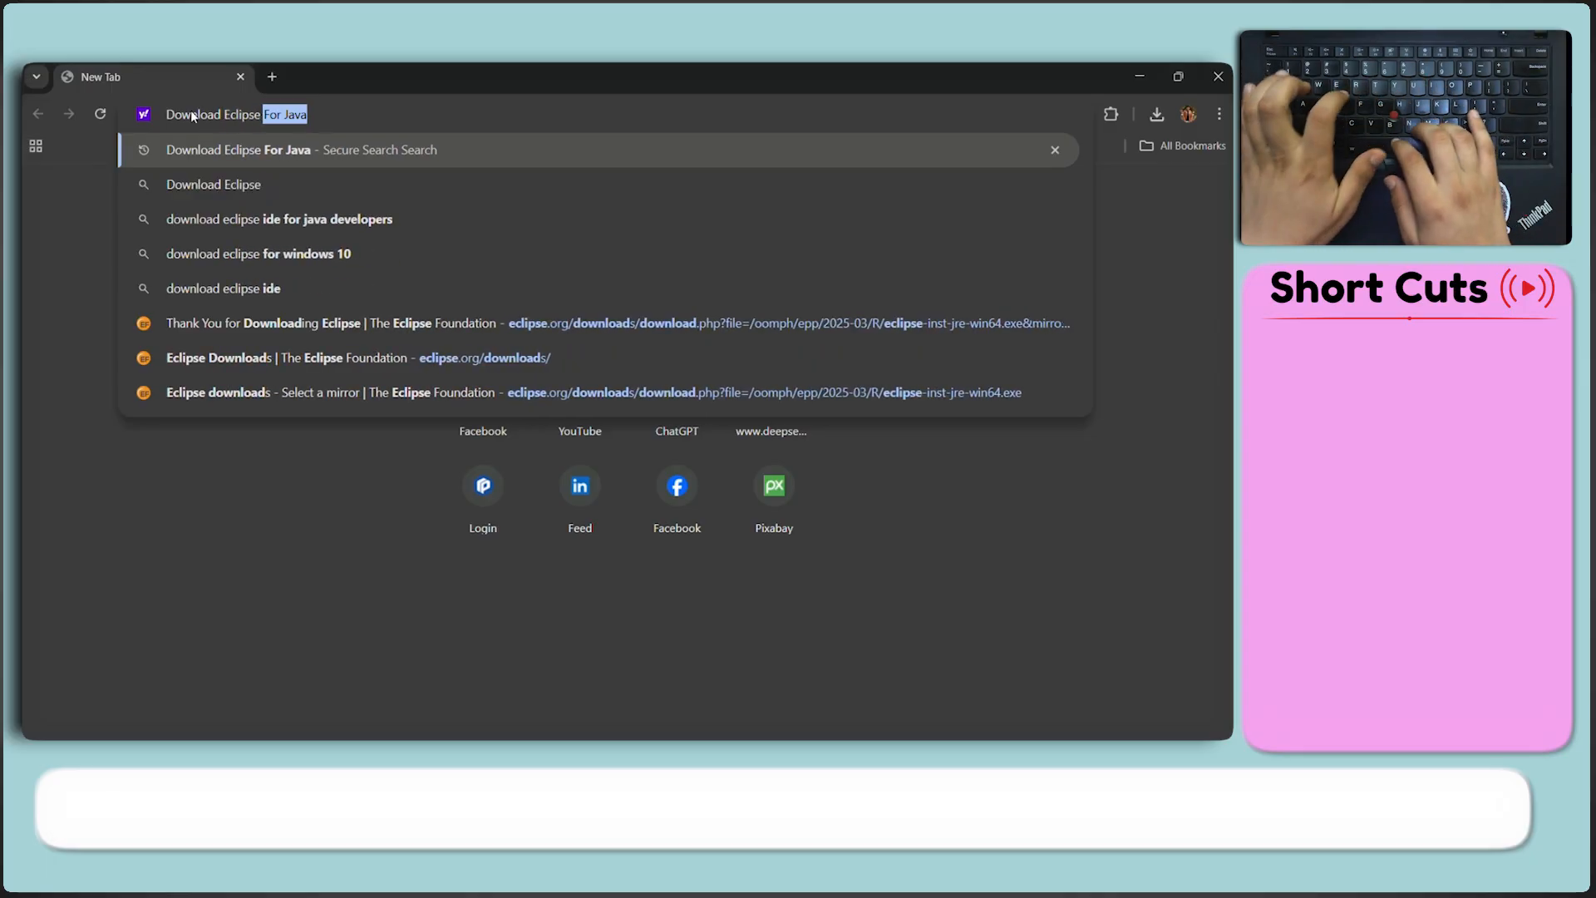
{"action": "type", "text": " For Jav"}
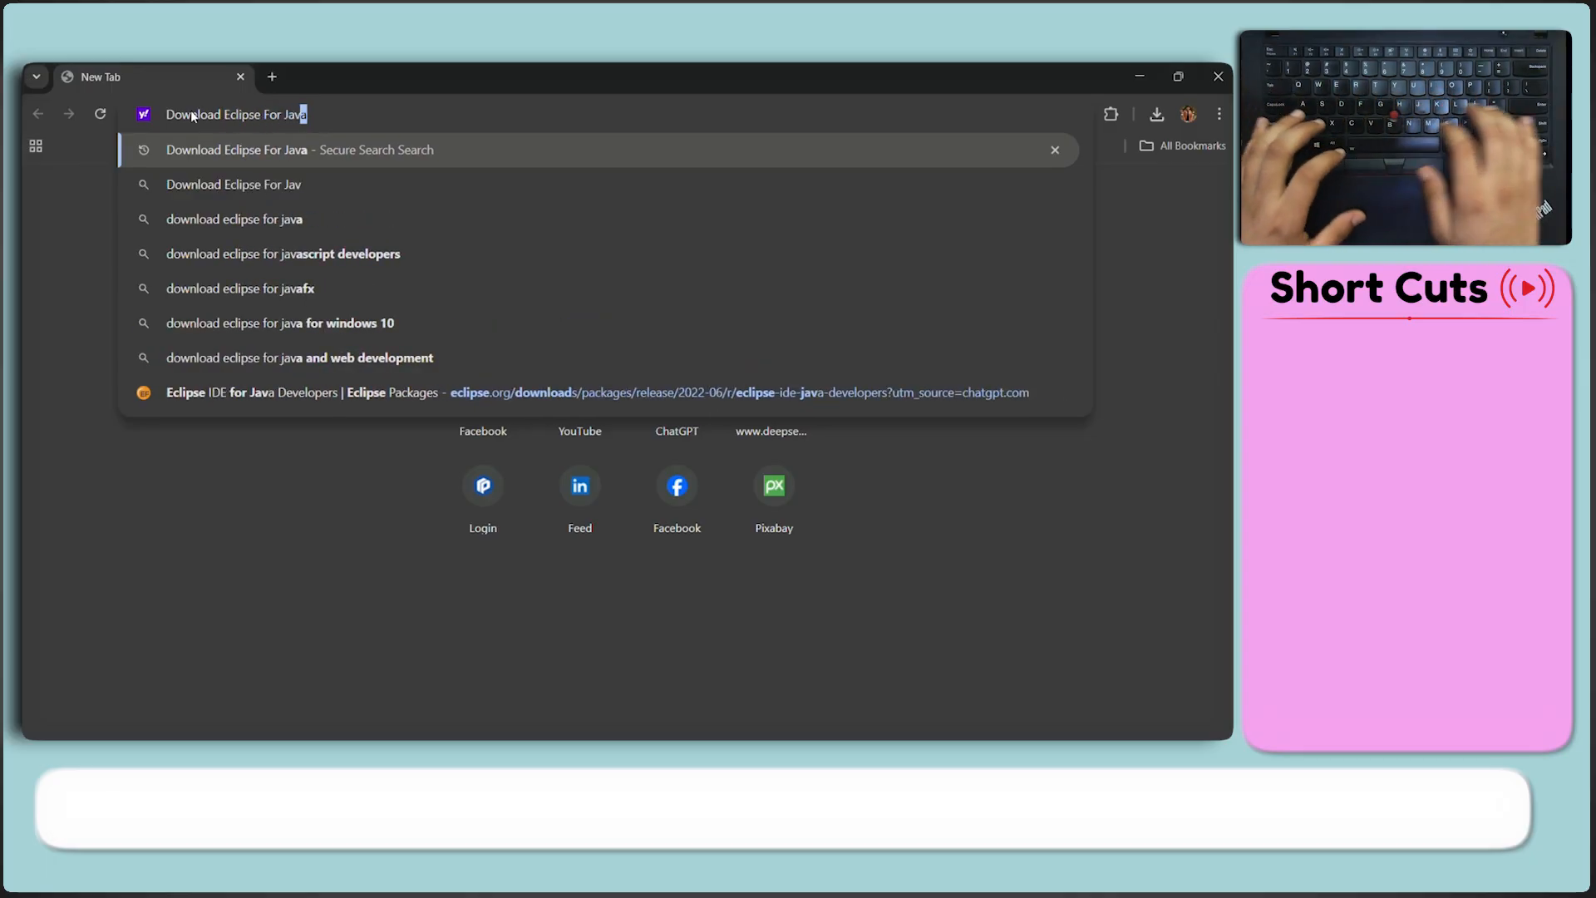
{"action": "key", "text": "Return"}
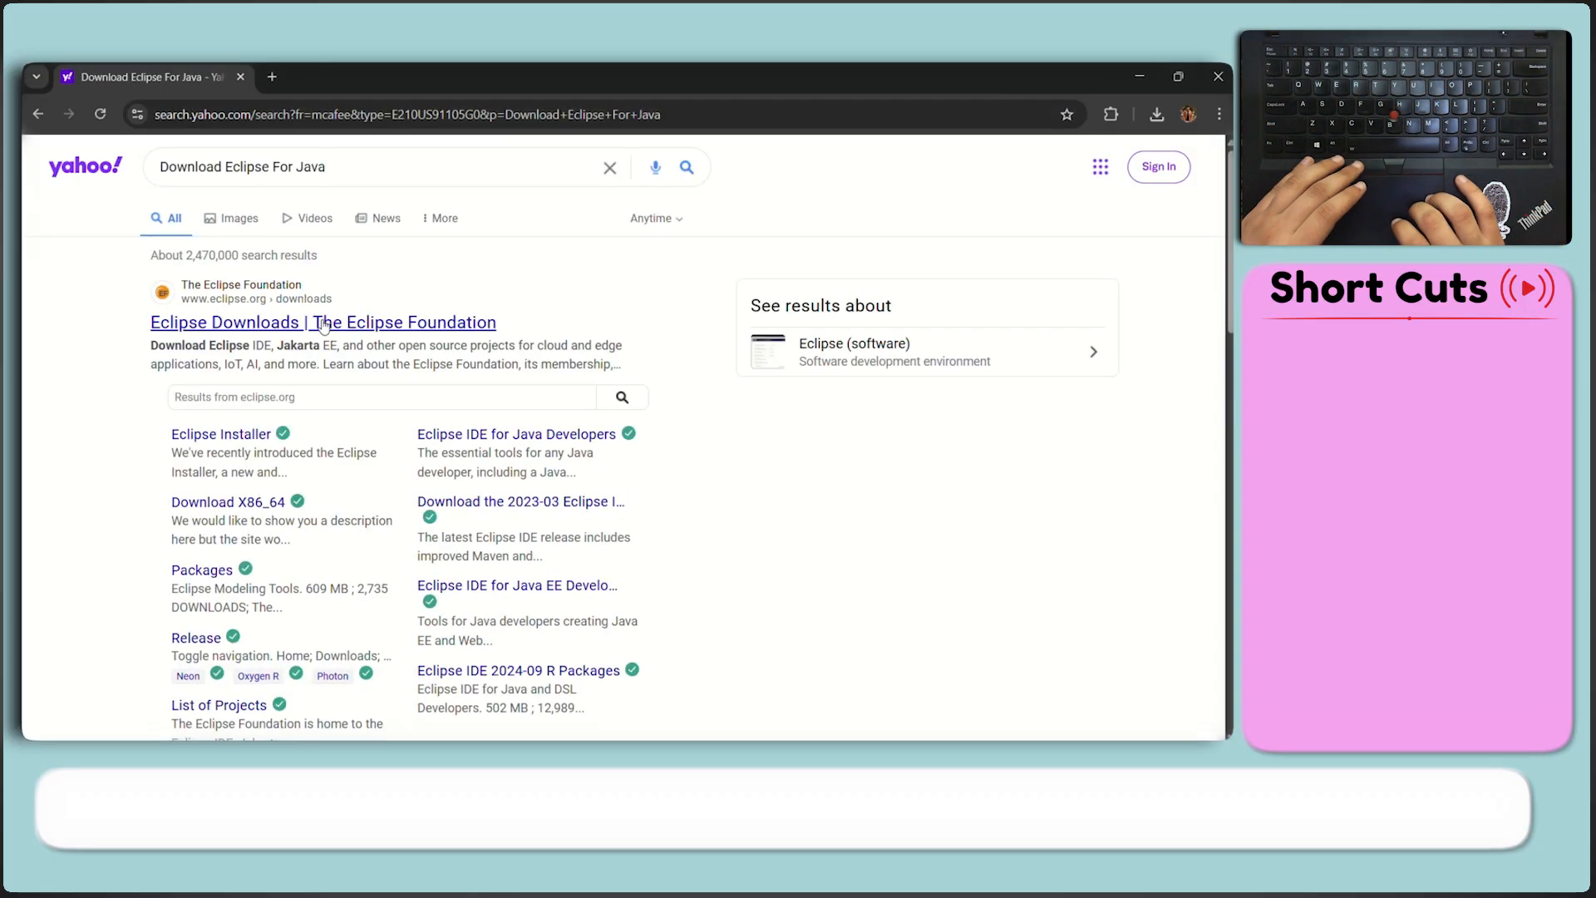
{"action": "scroll", "coordinate": [293, 329], "scroll_direction": "down", "scroll_amount": 4}
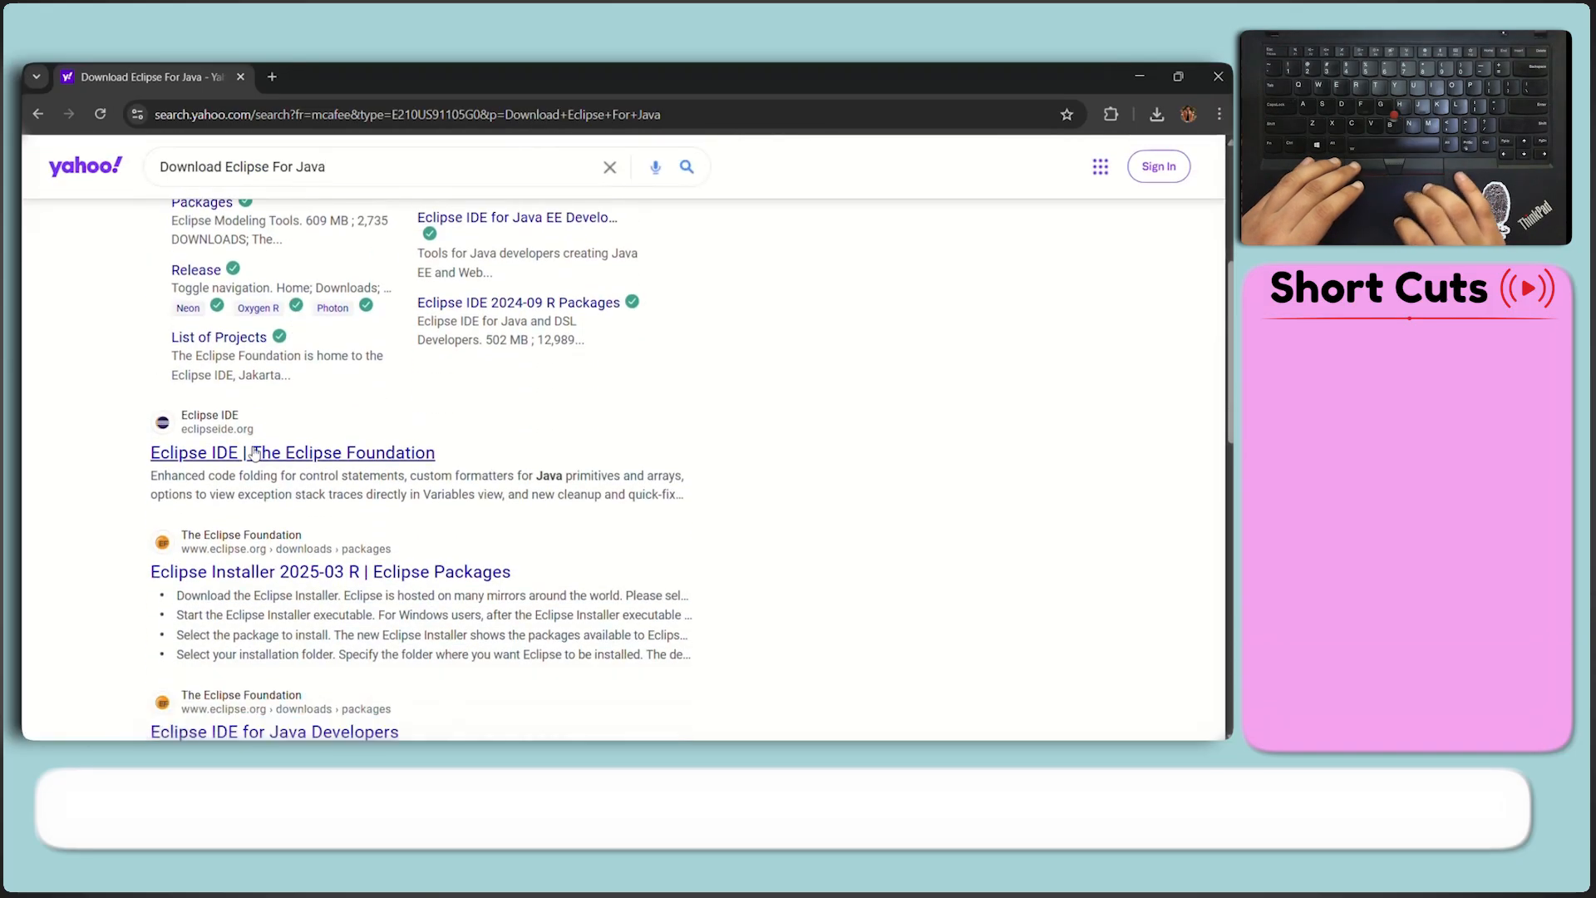
{"action": "left_click", "coordinate": [238, 462]}
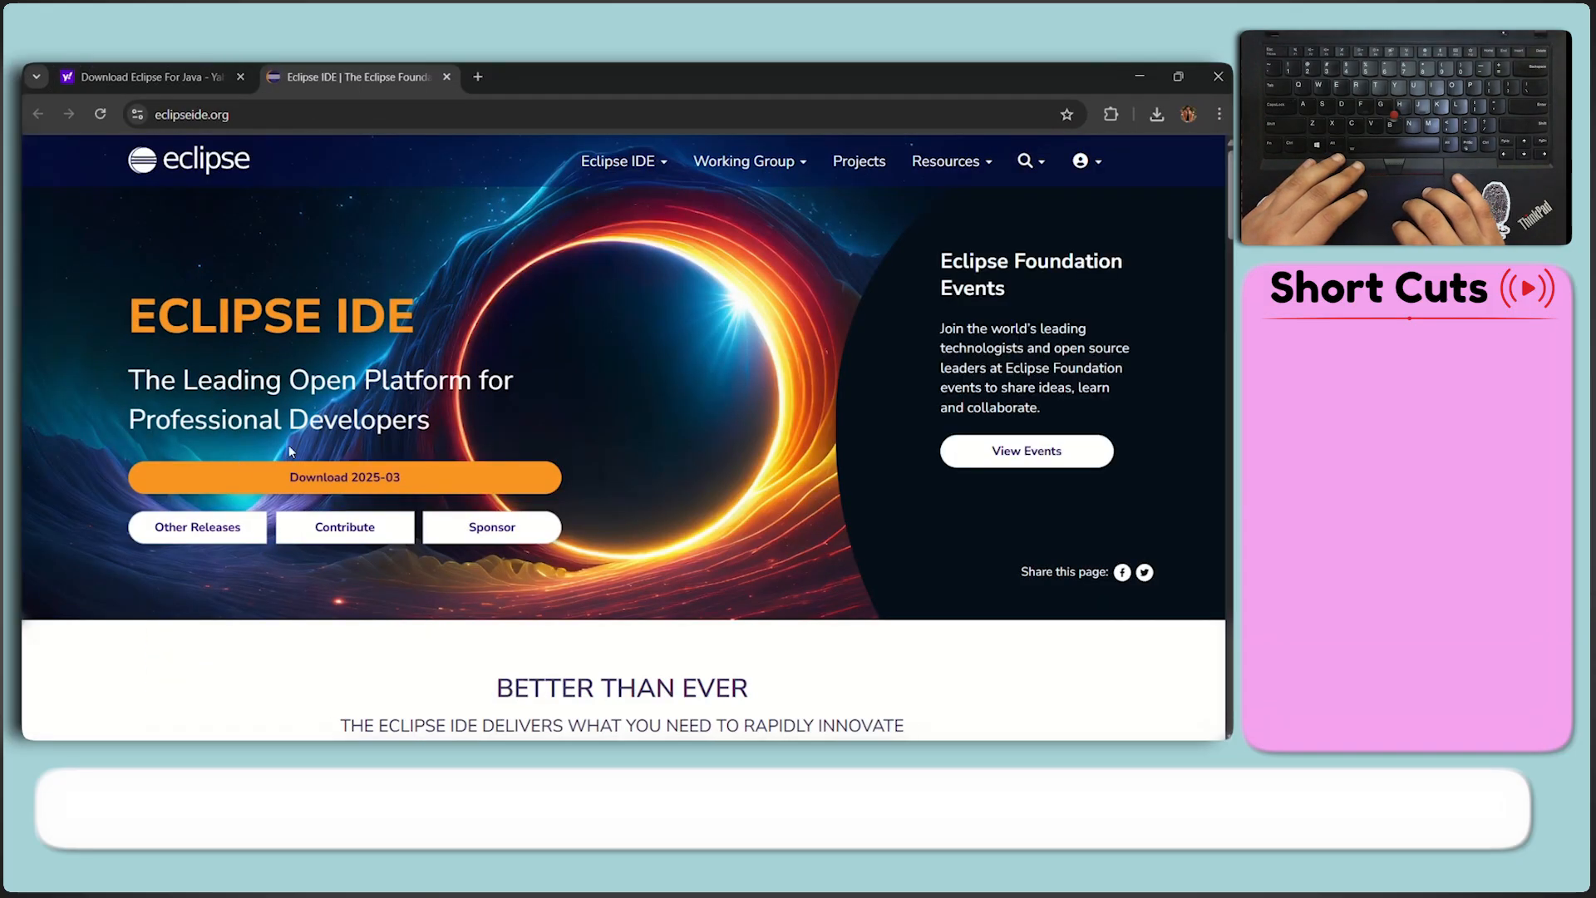
{"action": "scroll", "coordinate": [293, 452], "scroll_direction": "down", "scroll_amount": 1}
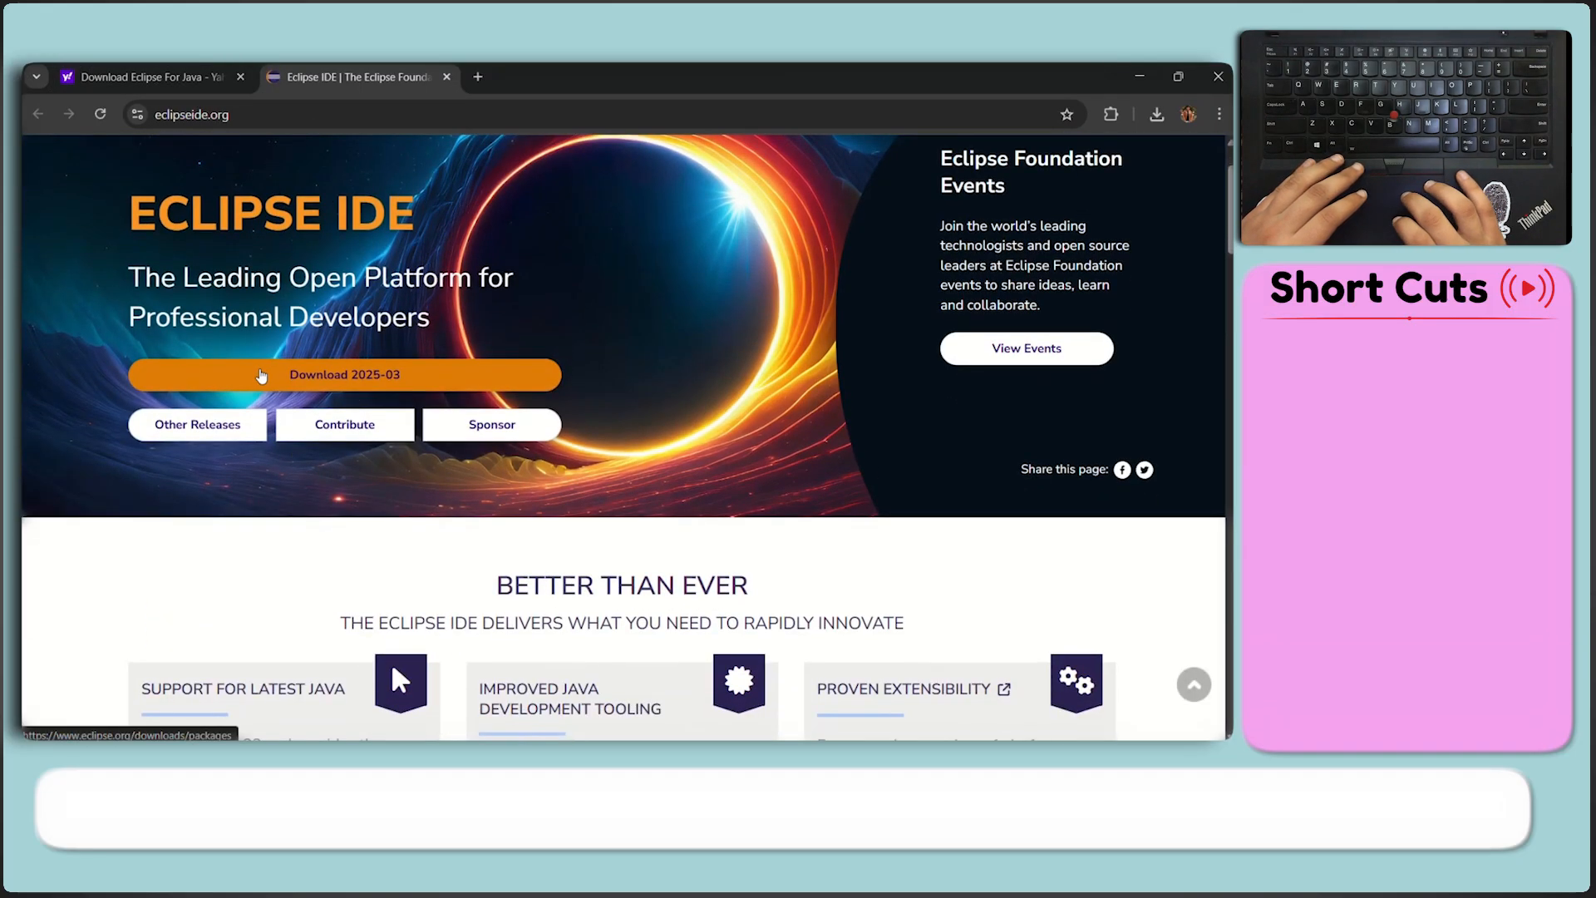
{"action": "left_click", "coordinate": [261, 376]}
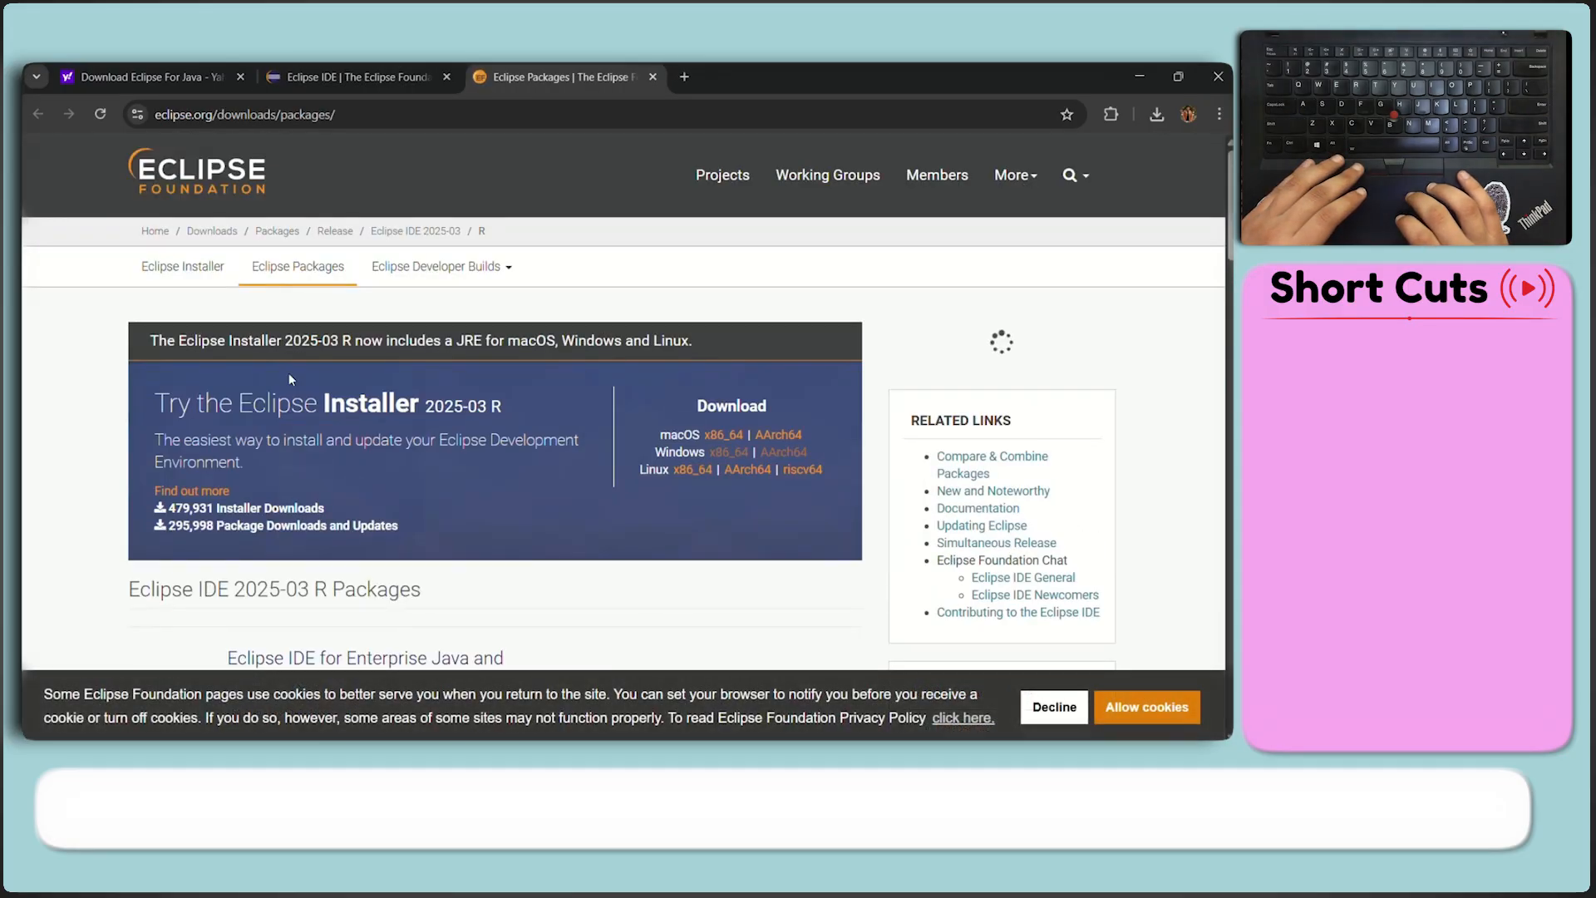
Try to download the Eclipse Installer 2025-03 R for Windows x86_64 and return to the packages page
{"action": "scroll", "coordinate": [291, 379], "scroll_direction": "down", "scroll_amount": 1}
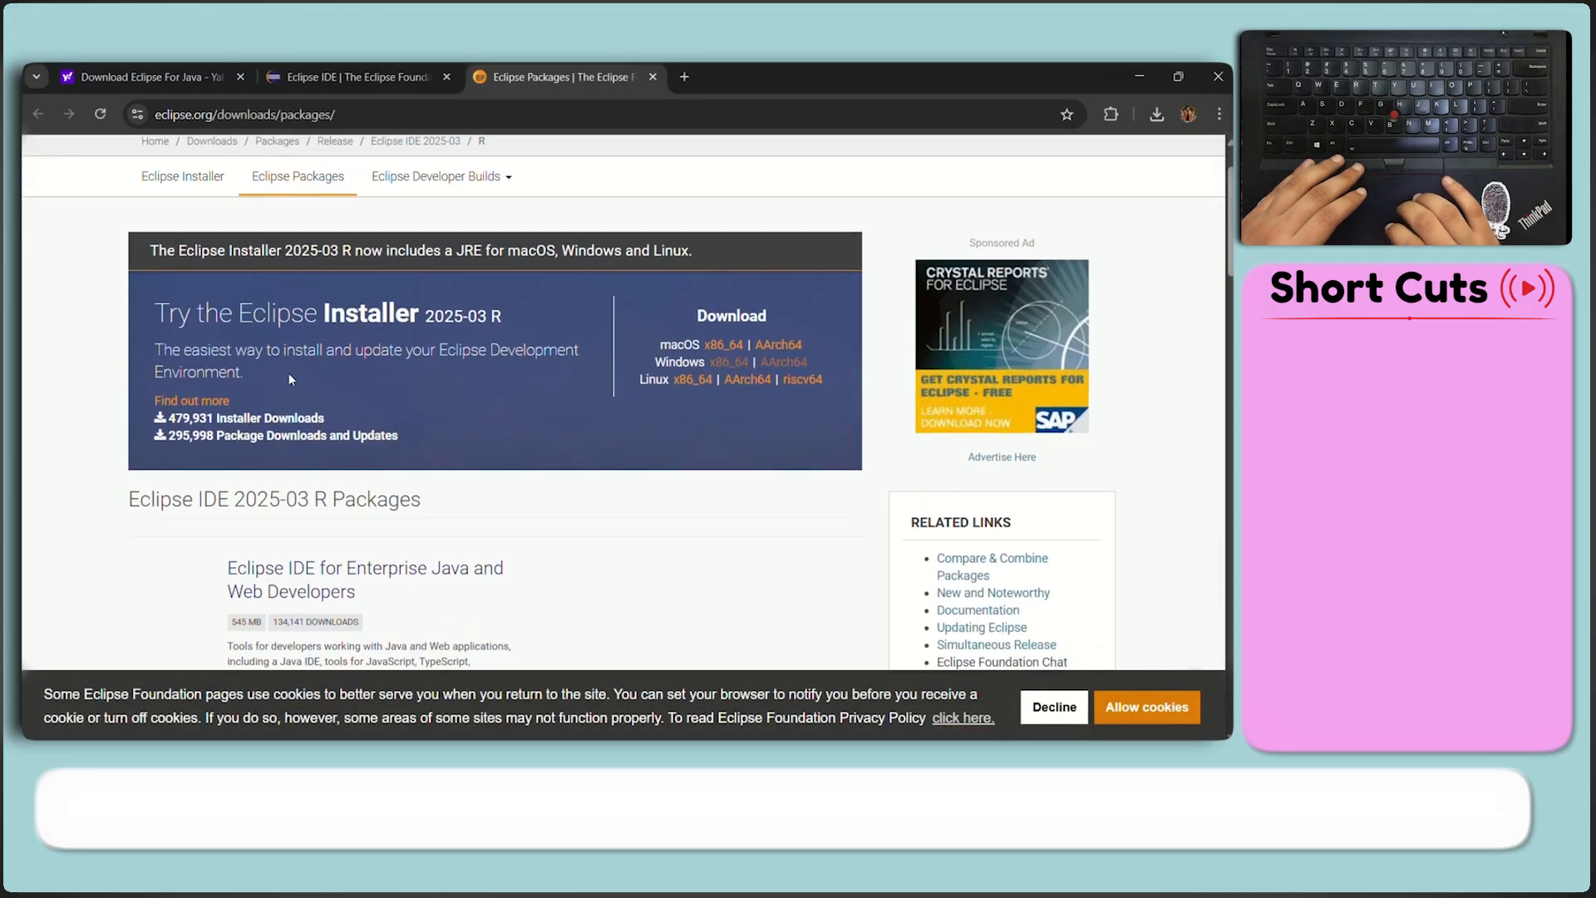
{"action": "left_click", "coordinate": [725, 366]}
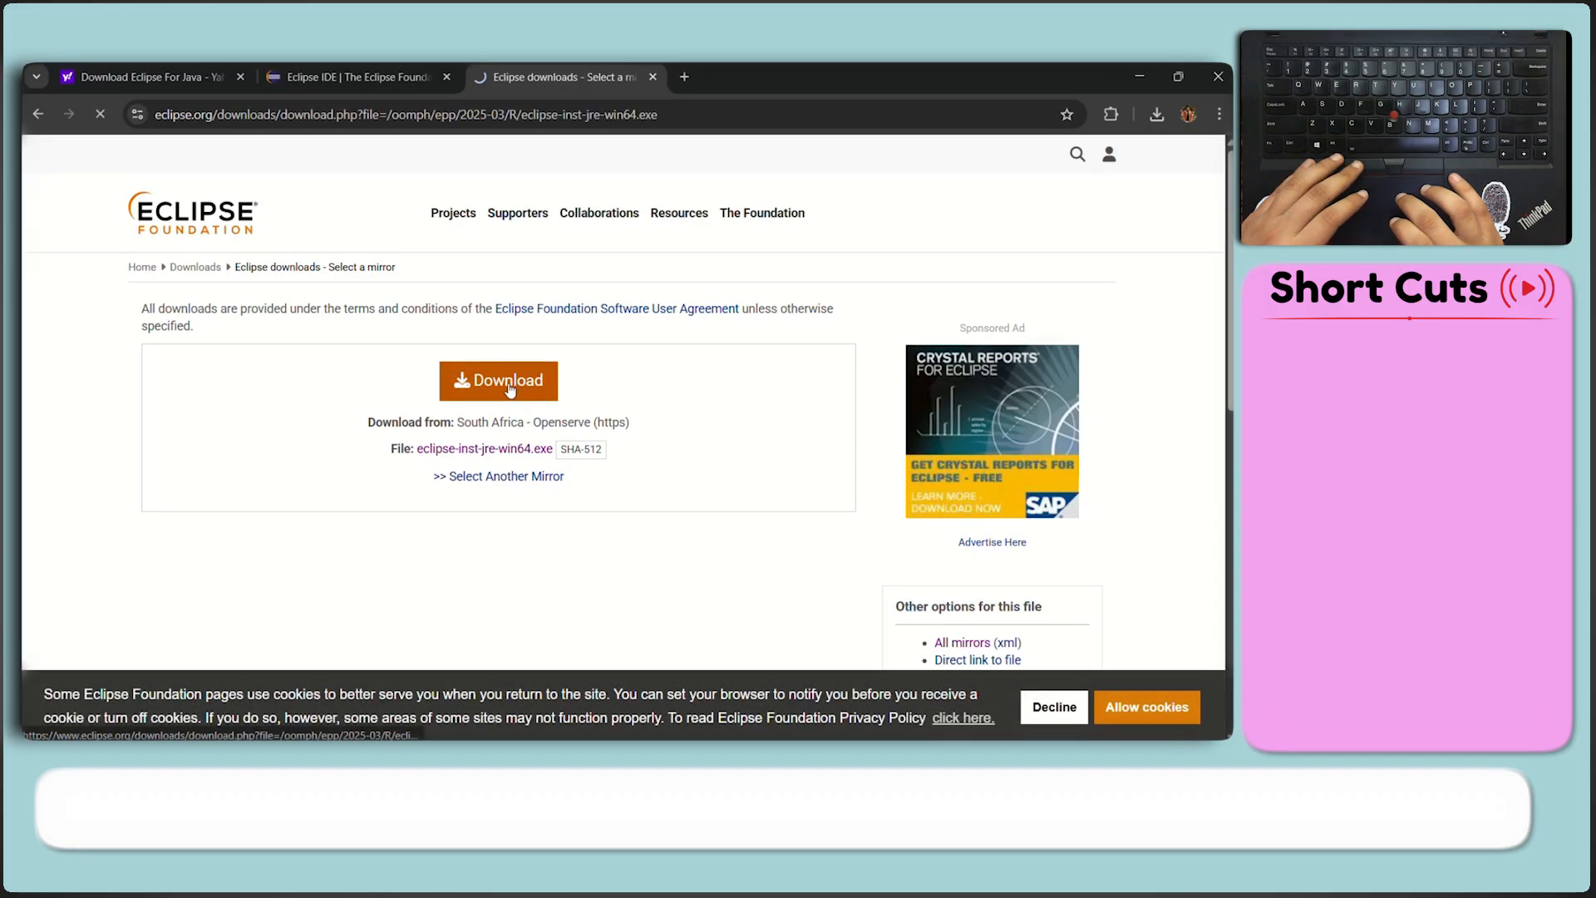
{"action": "left_click", "coordinate": [509, 384]}
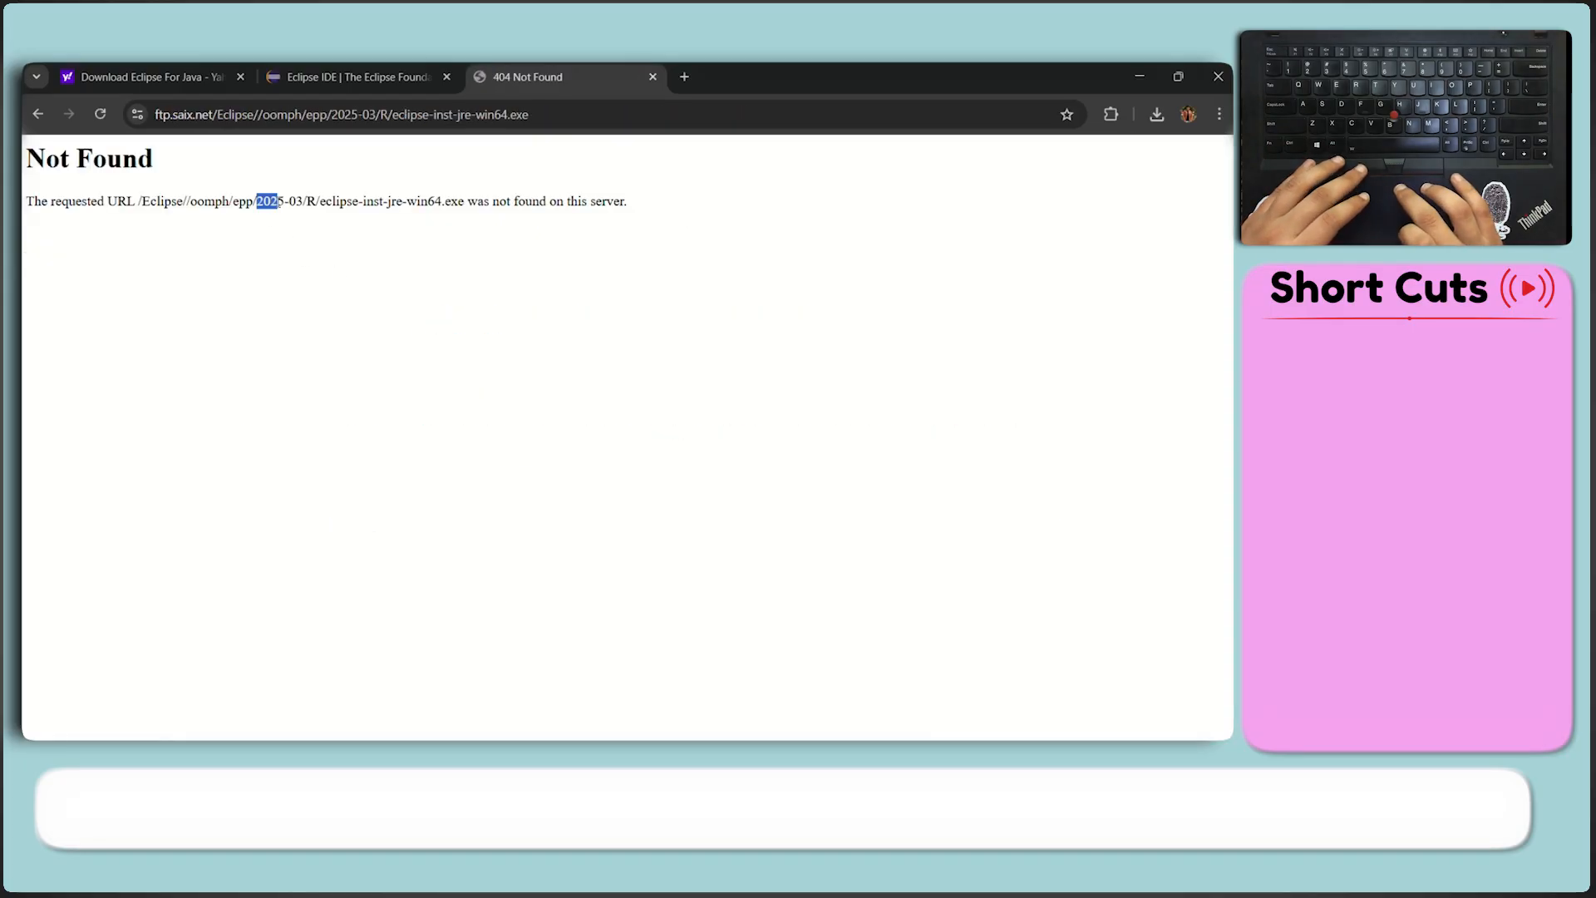
{"action": "left_click", "coordinate": [38, 115]}
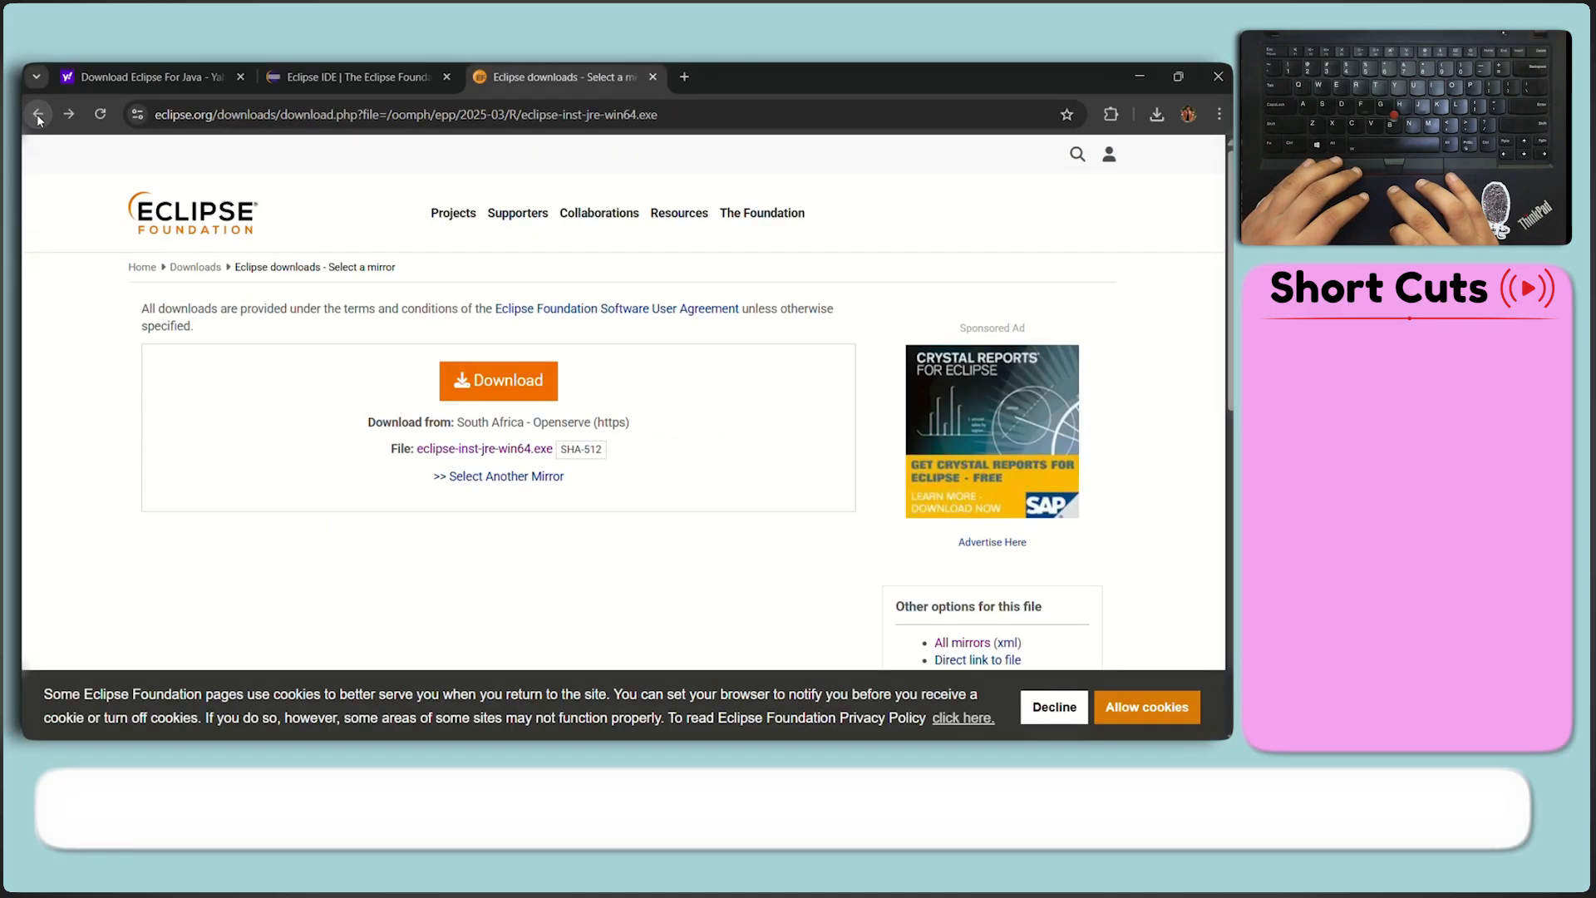
{"action": "left_click", "coordinate": [37, 114]}
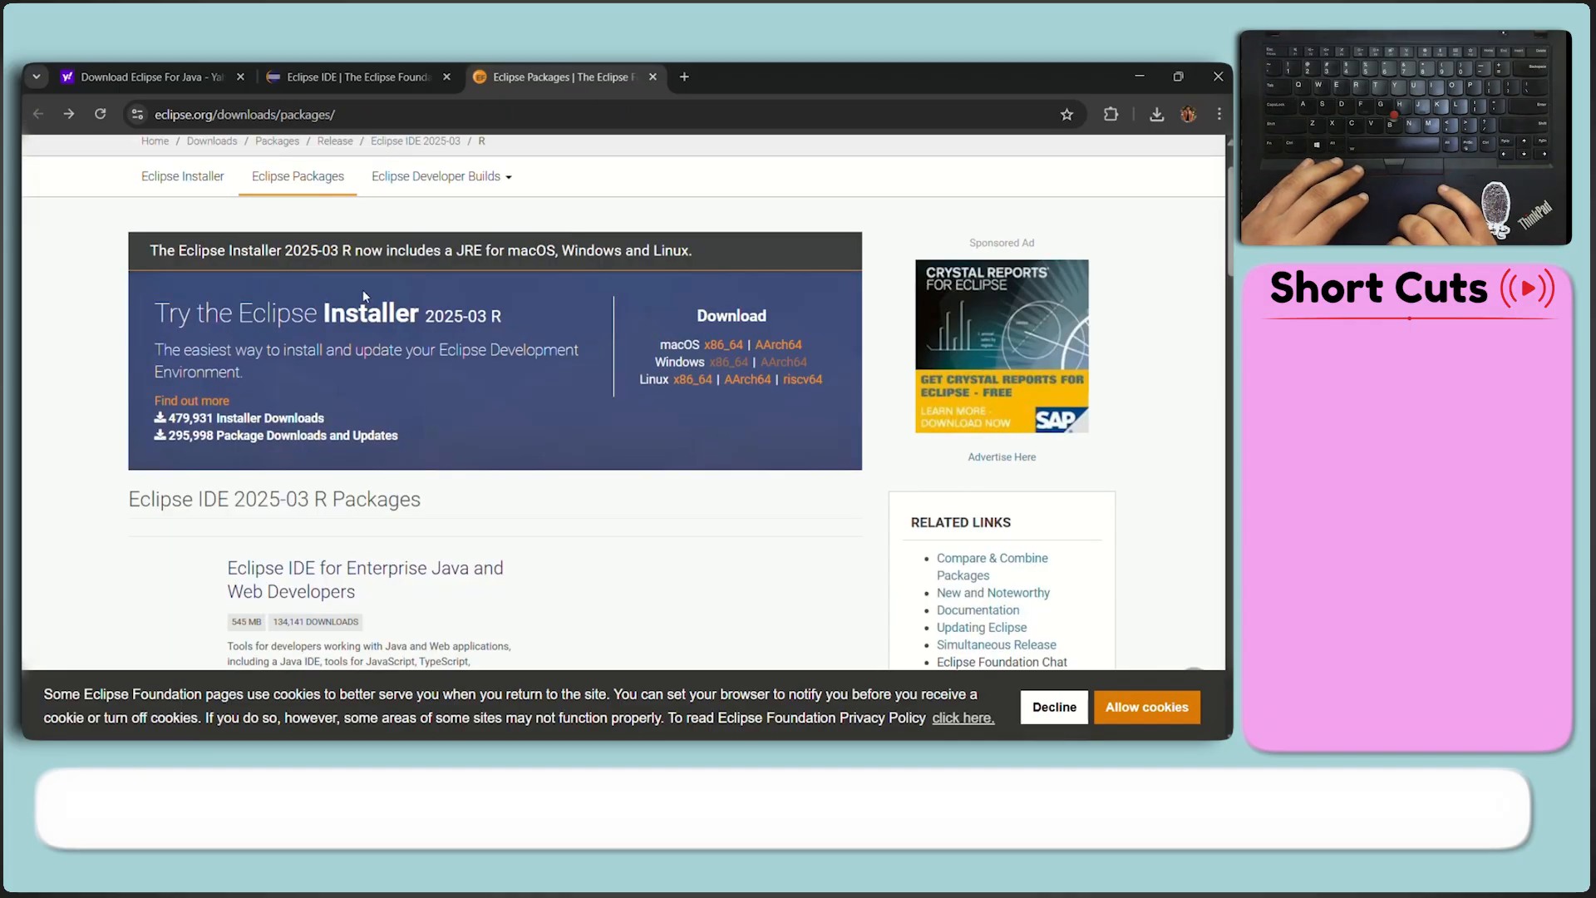
Try to download Eclipse IDE for Java Developers 2024-12 for Windows x86_64 and return to that release's packages page
{"action": "scroll", "coordinate": [364, 295], "scroll_direction": "down", "scroll_amount": 2}
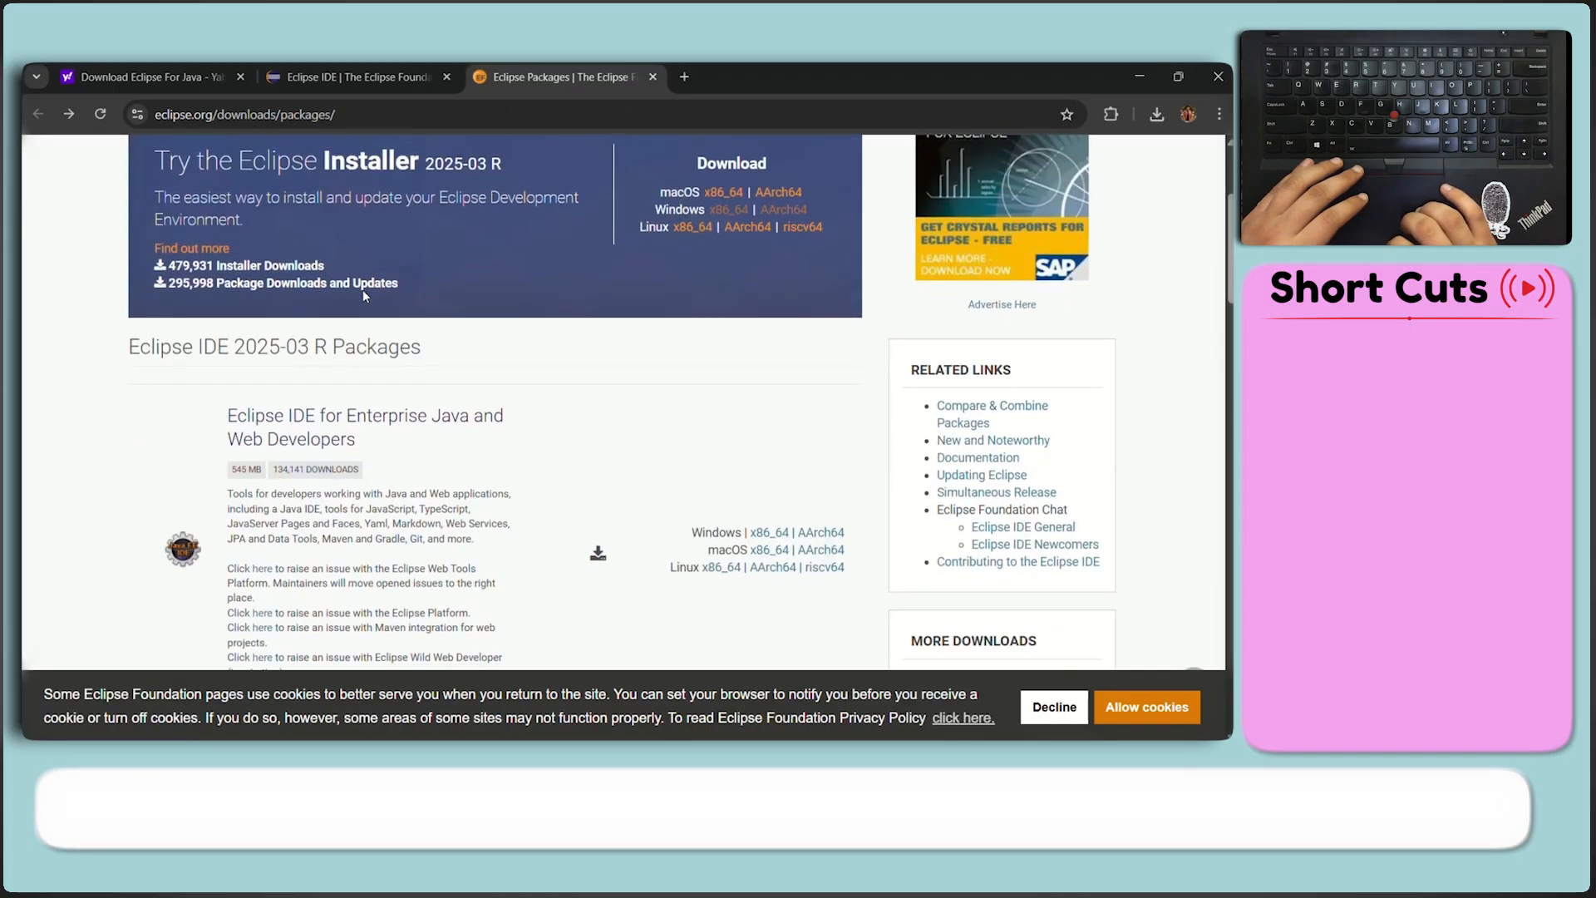
{"action": "scroll", "coordinate": [363, 290], "scroll_direction": "down", "scroll_amount": 3}
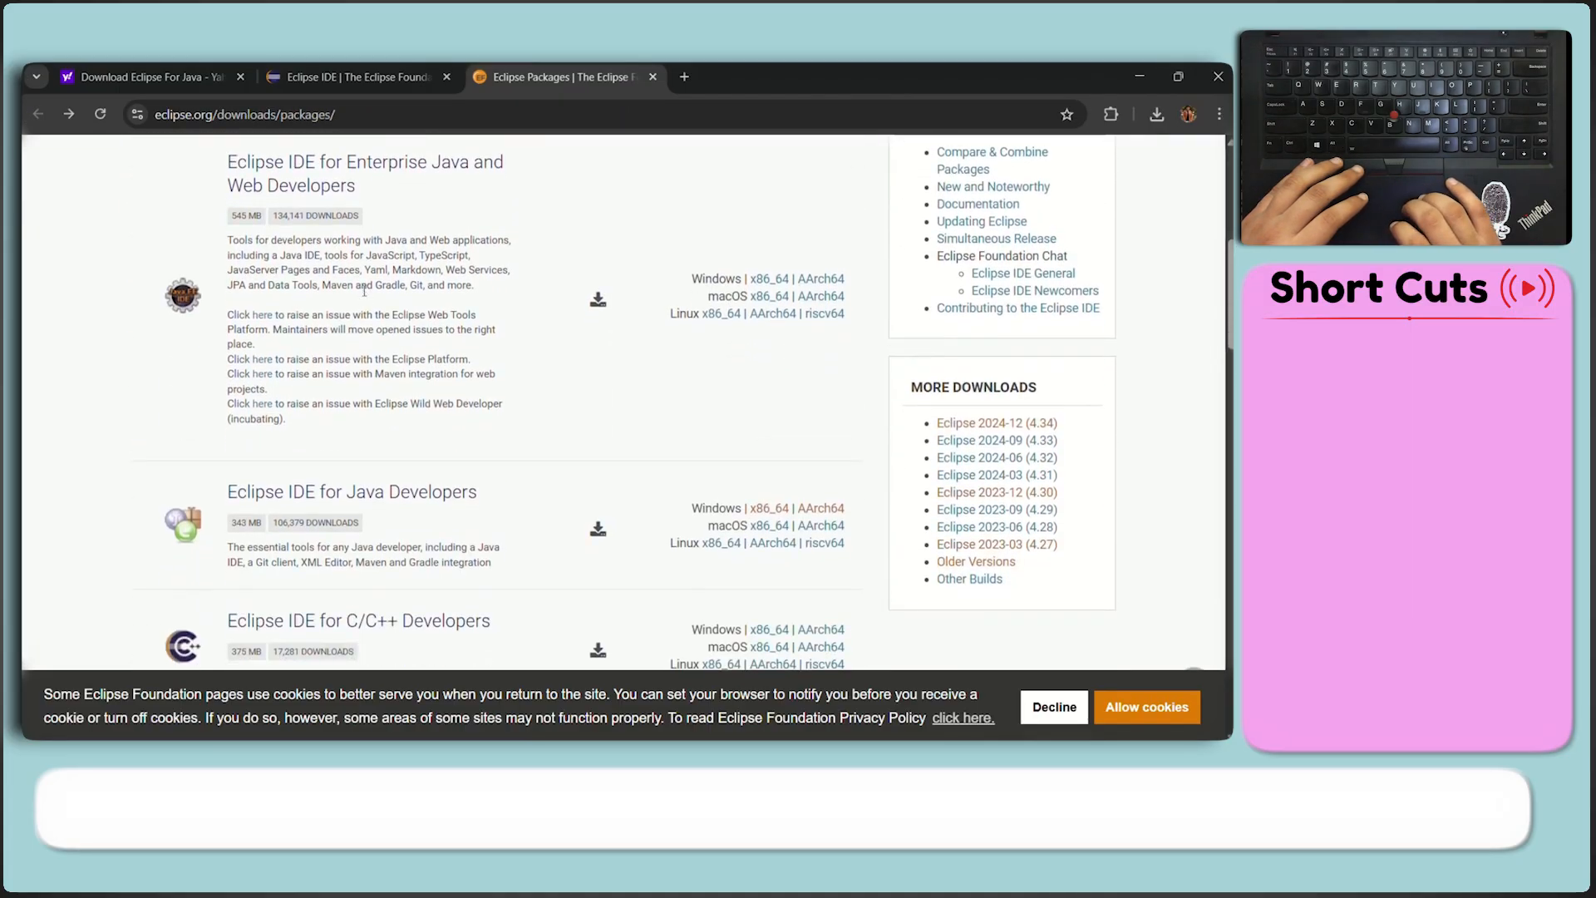
{"action": "scroll", "coordinate": [364, 292], "scroll_direction": "down", "scroll_amount": 1}
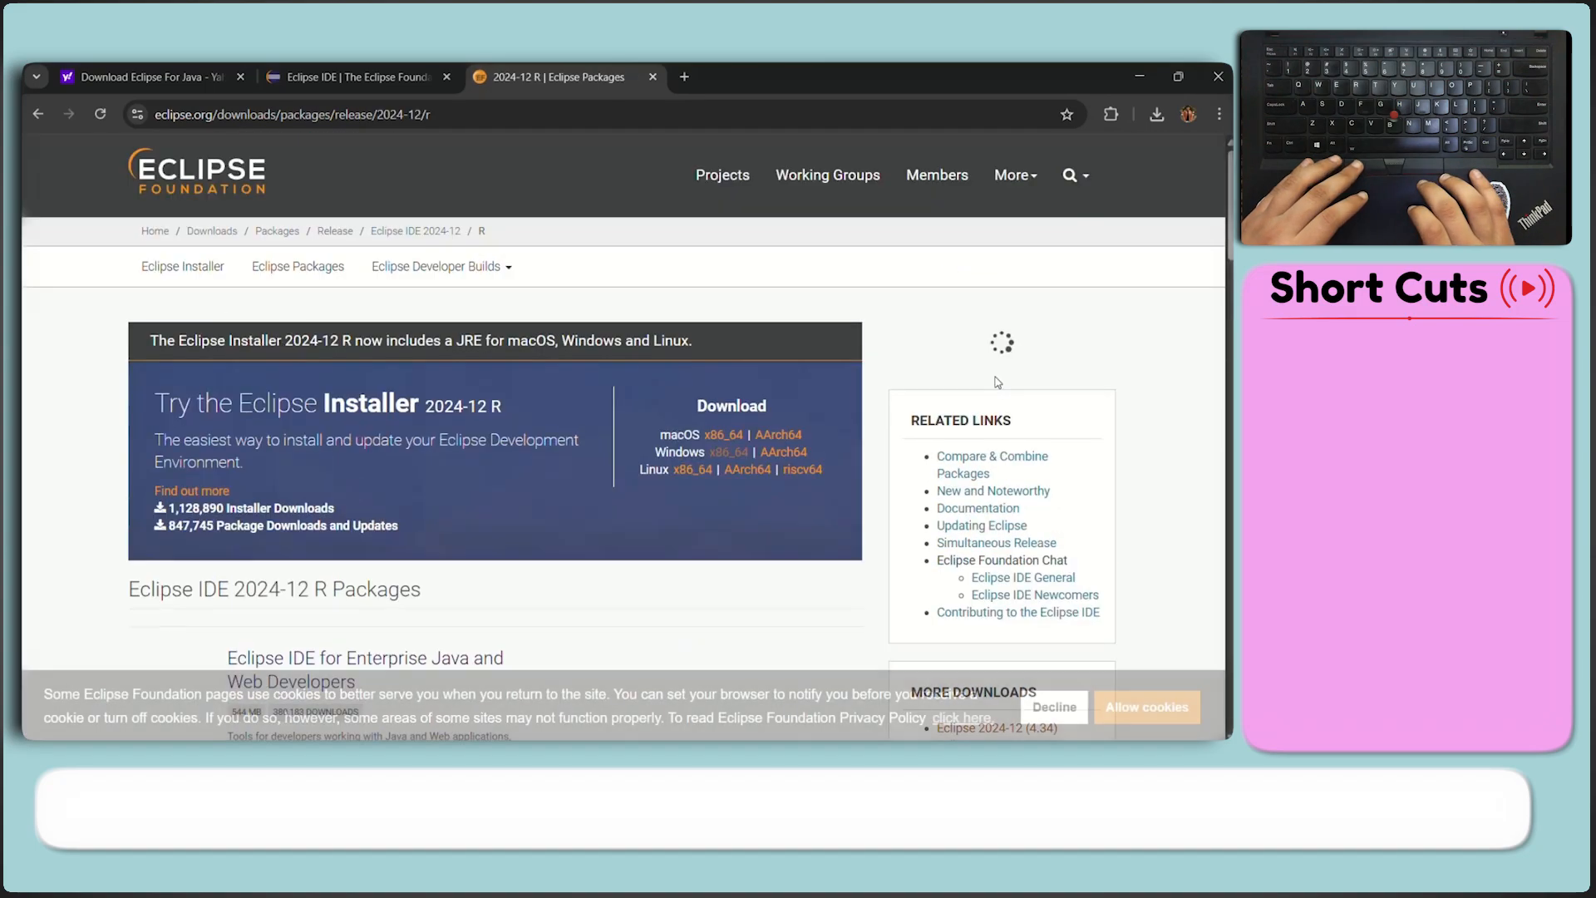
{"action": "scroll", "coordinate": [632, 426], "scroll_direction": "down", "scroll_amount": 5}
{"action": "scroll", "coordinate": [632, 426], "scroll_direction": "down", "scroll_amount": 1}
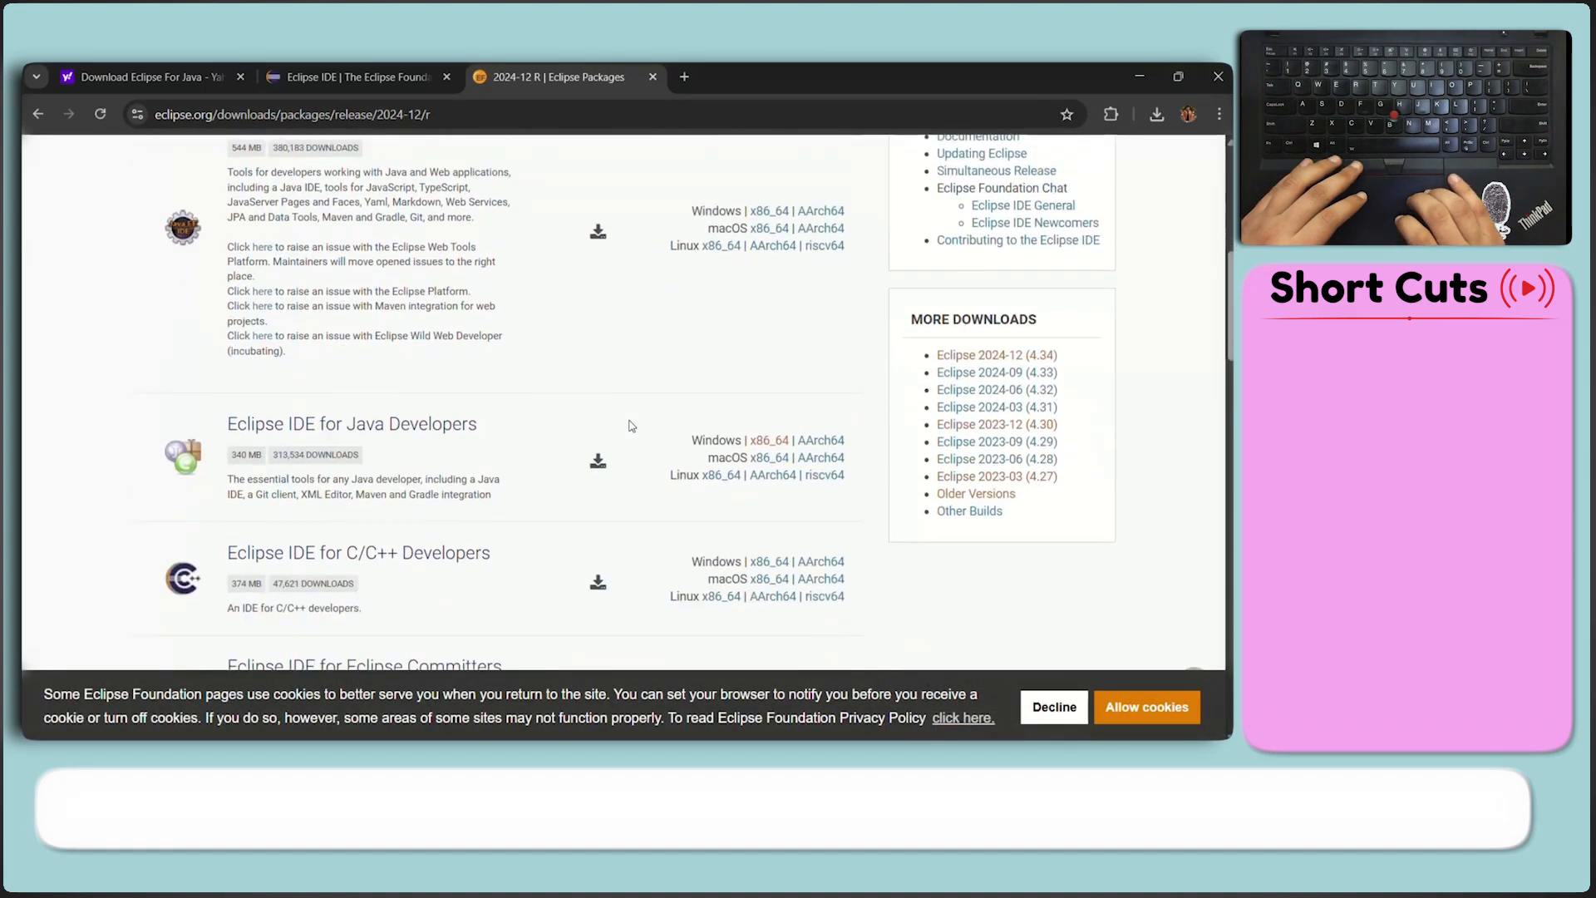
{"action": "left_click", "coordinate": [774, 440]}
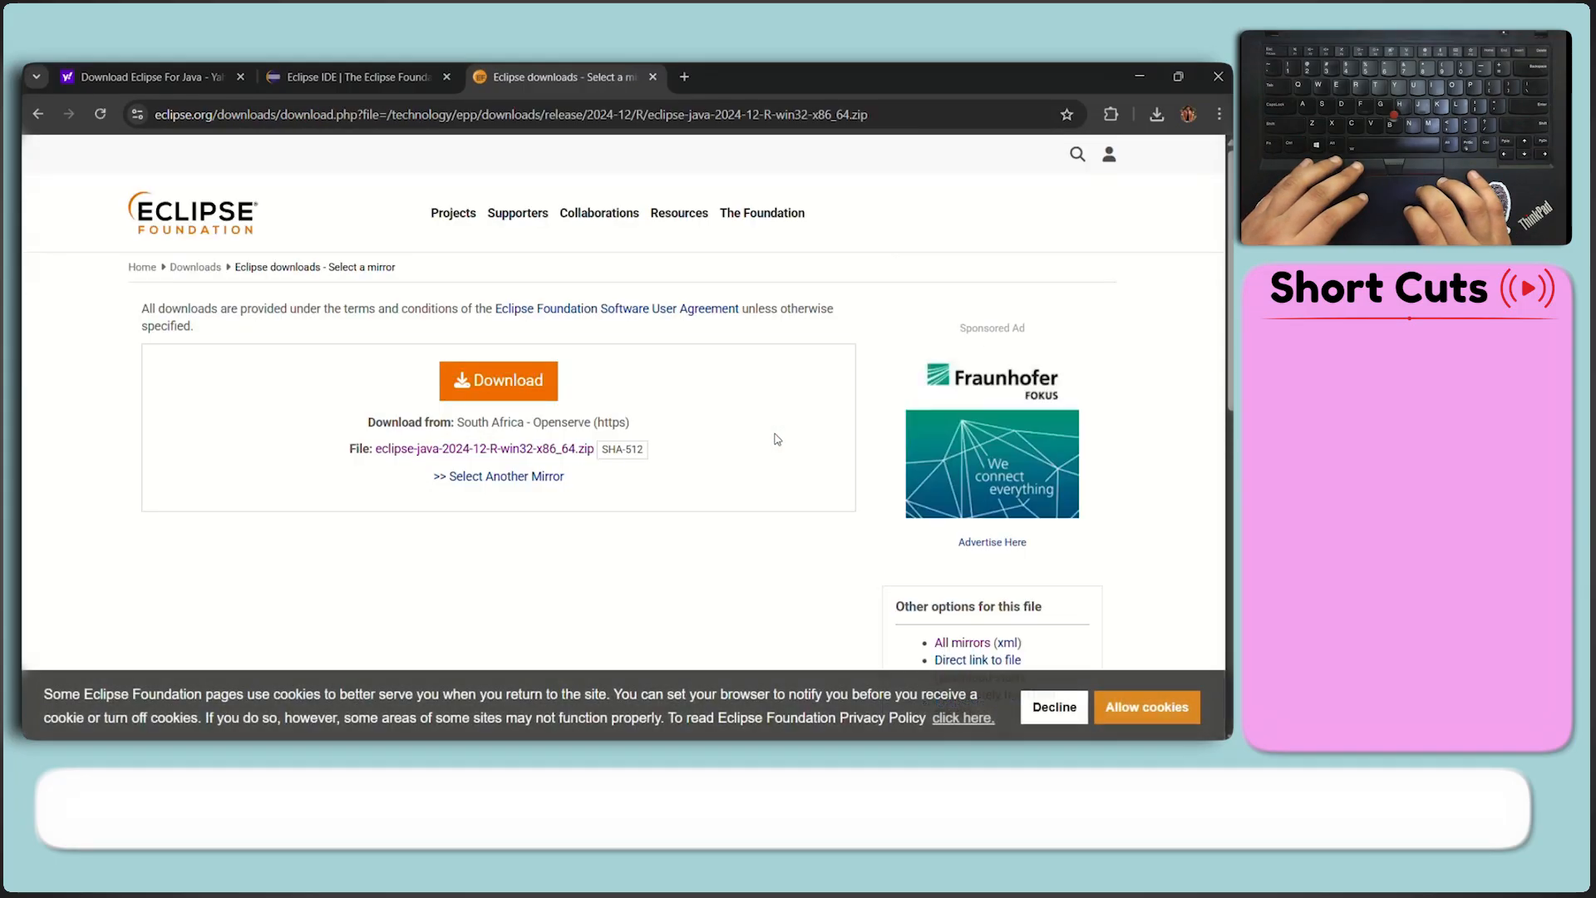
{"action": "left_click", "coordinate": [498, 384]}
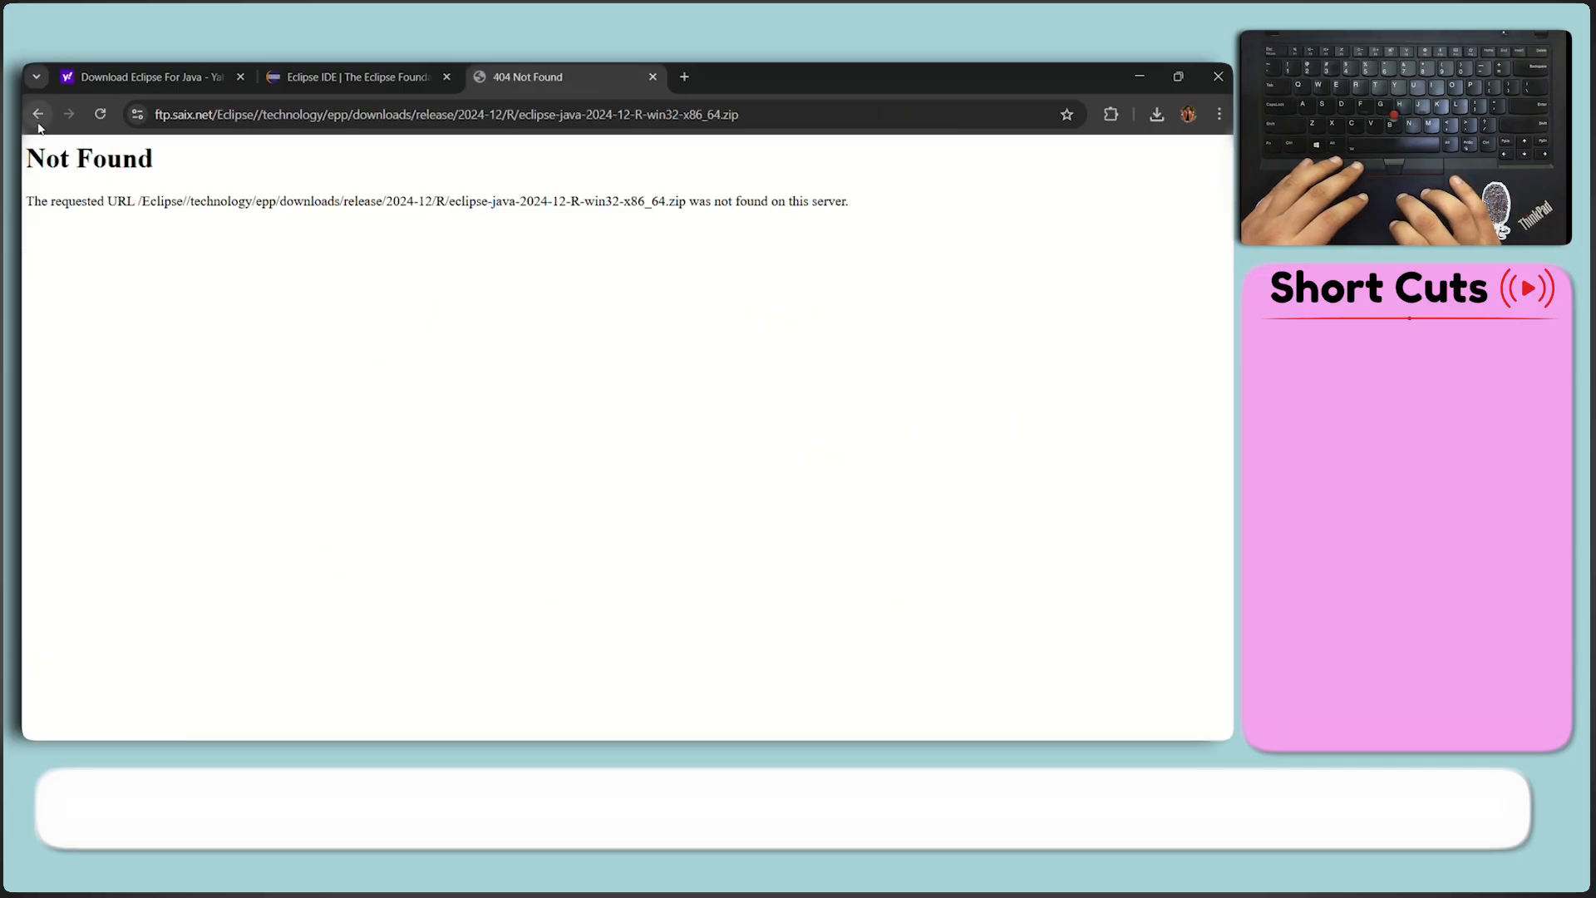
{"action": "left_click", "coordinate": [38, 124]}
{"action": "left_click", "coordinate": [38, 124]}
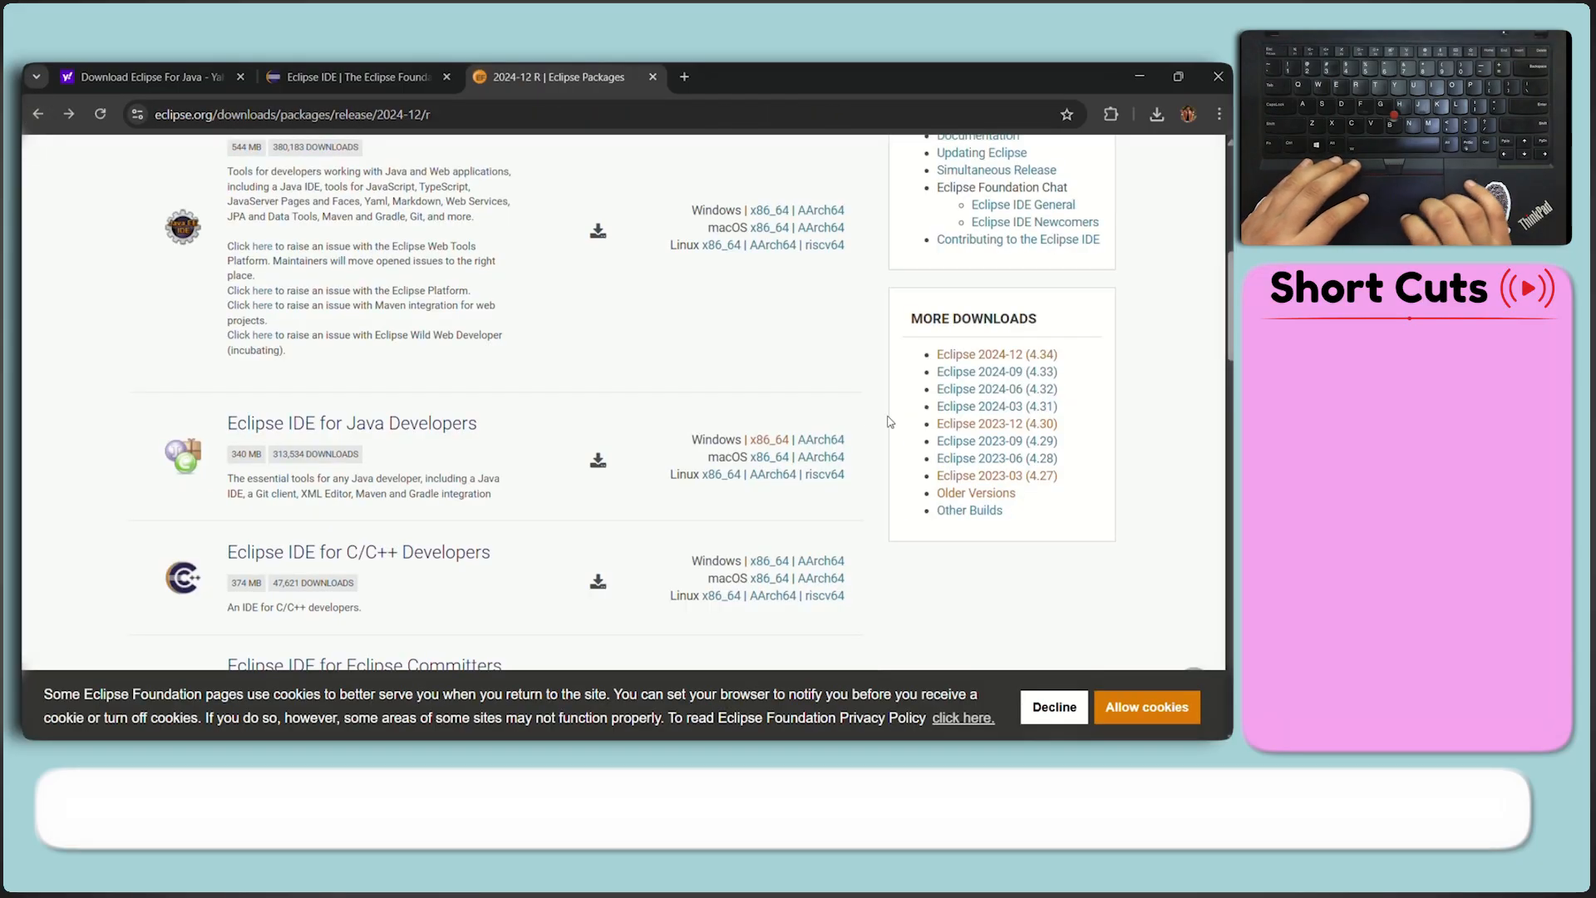
Download Eclipse IDE for Java Developers 2024-09 for Windows x86_64, saving eclipse-java-2024-09-R-win32-x86_64.zip in the Java JDK folder on drive D
{"action": "left_click", "coordinate": [998, 381]}
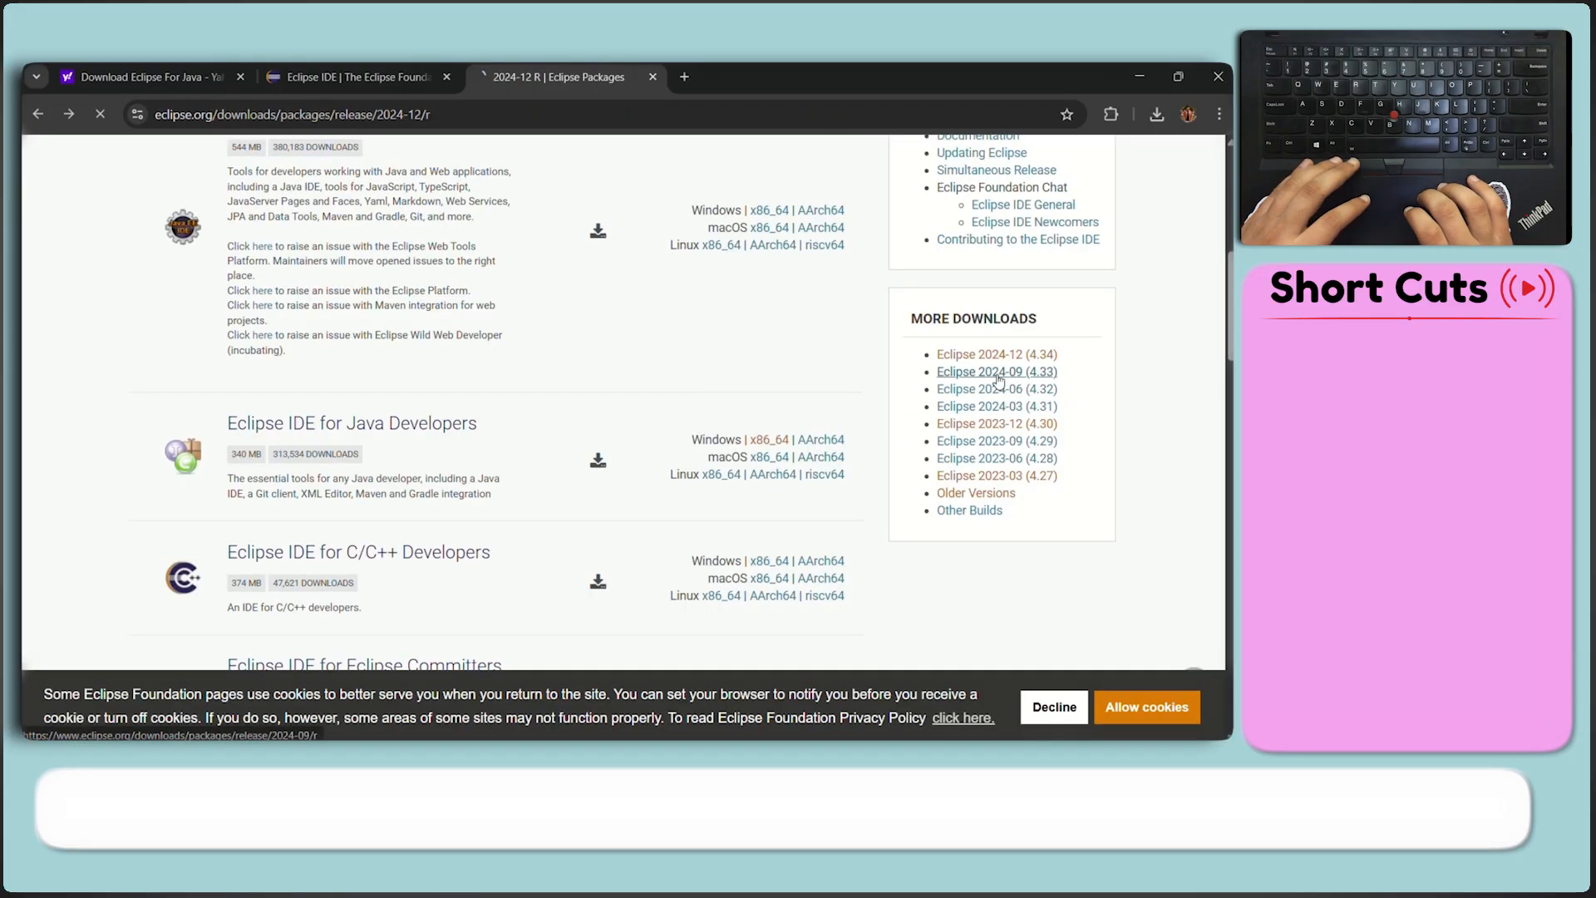
{"action": "scroll", "coordinate": [634, 526], "scroll_direction": "down", "scroll_amount": 3}
{"action": "scroll", "coordinate": [636, 531], "scroll_direction": "down", "scroll_amount": 3}
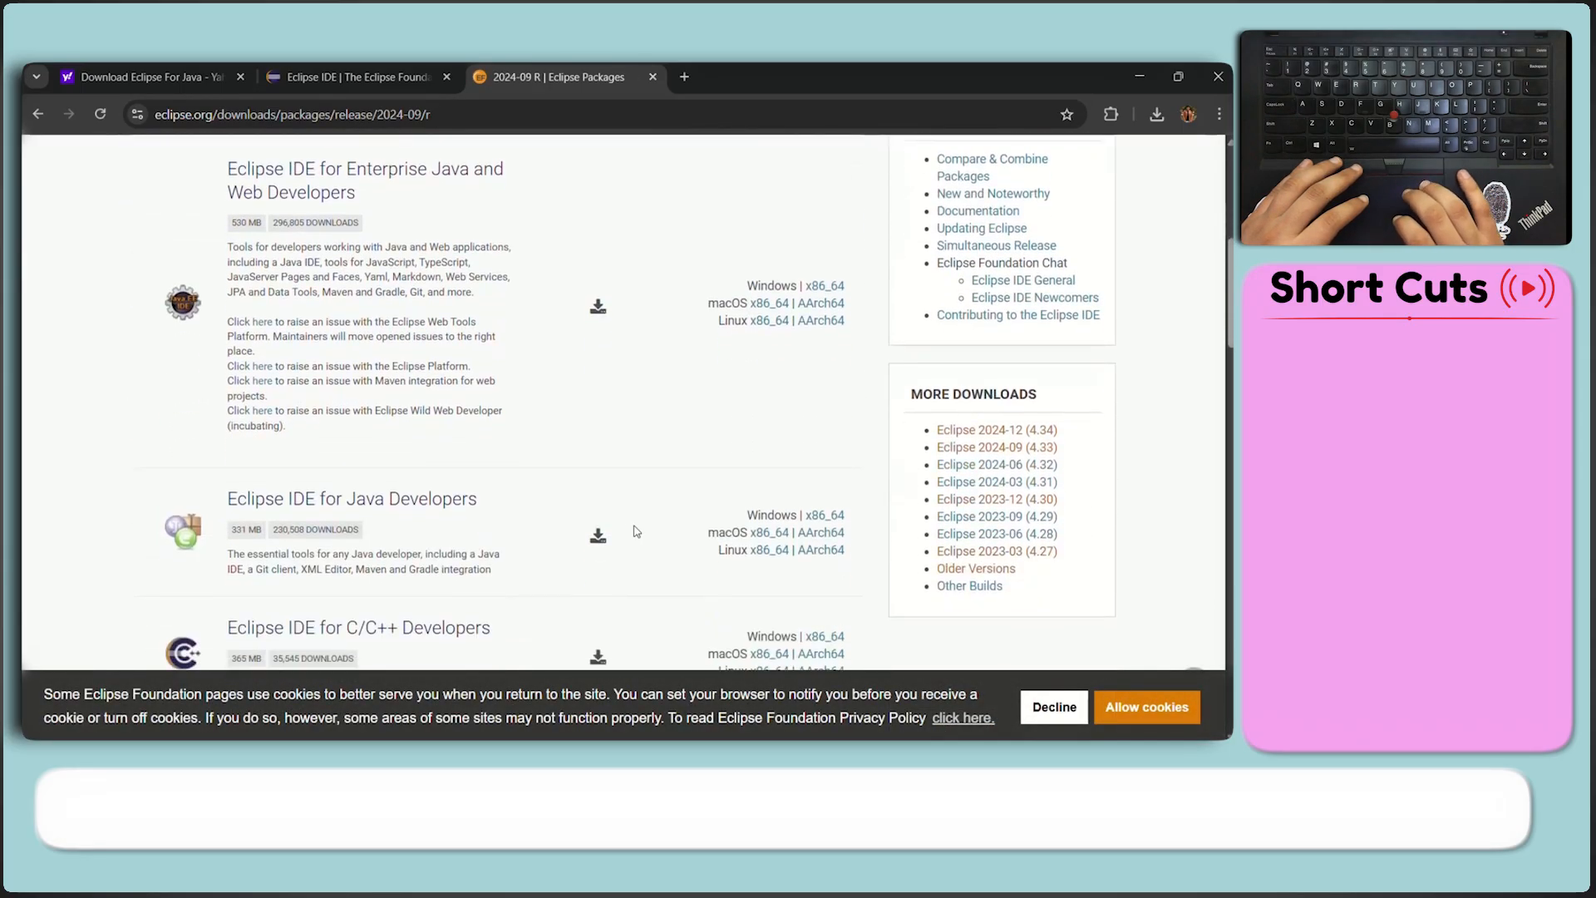
{"action": "left_click", "coordinate": [820, 523]}
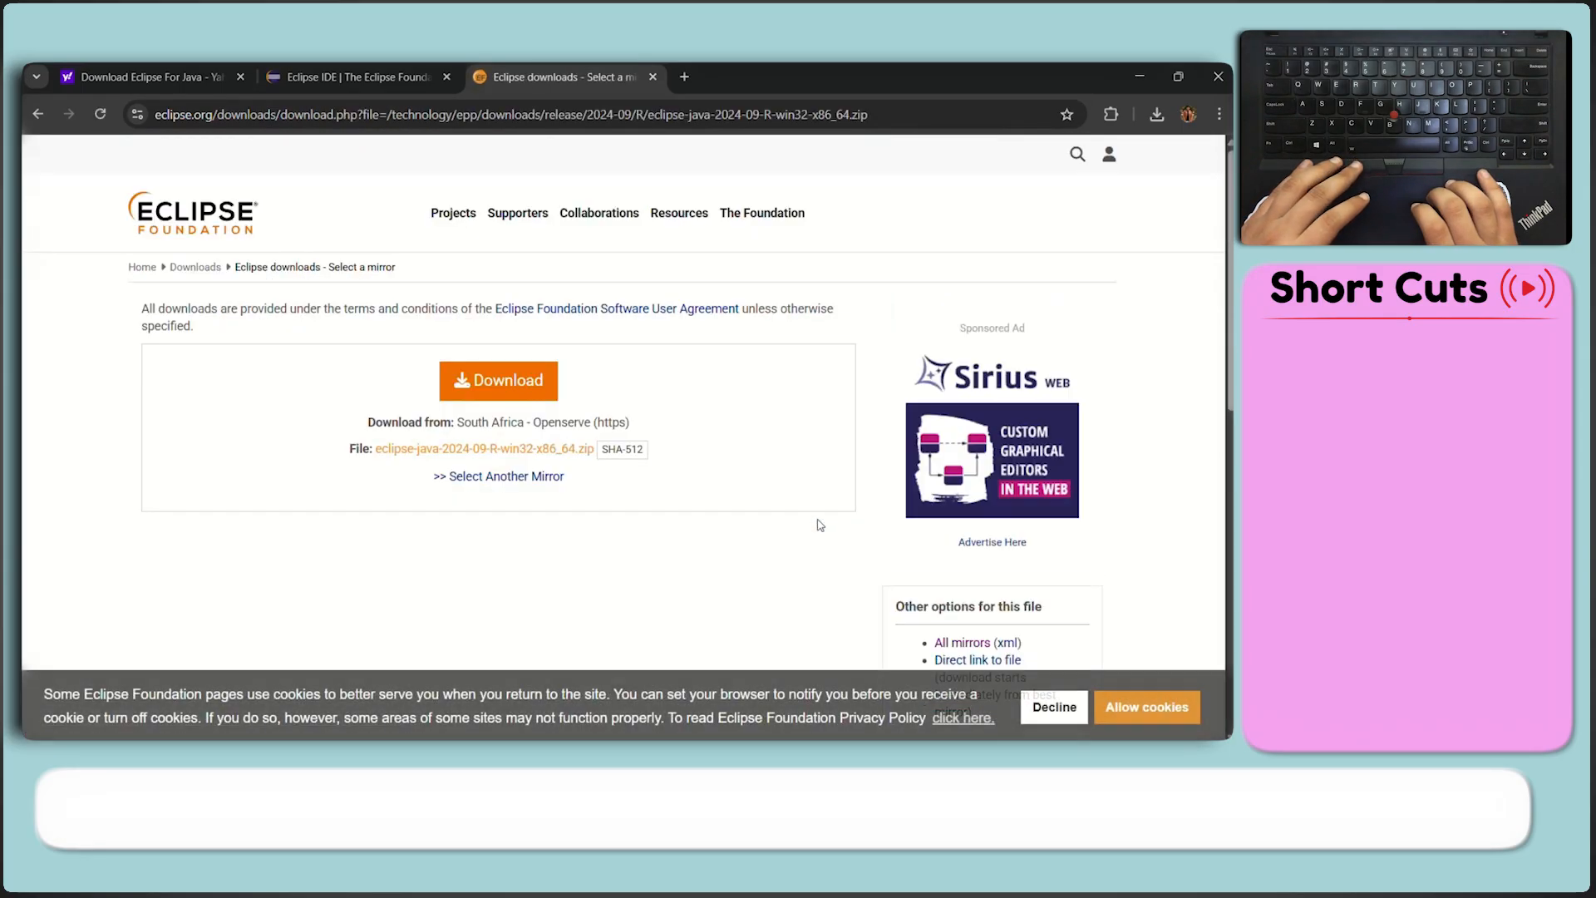
{"action": "left_click", "coordinate": [503, 381]}
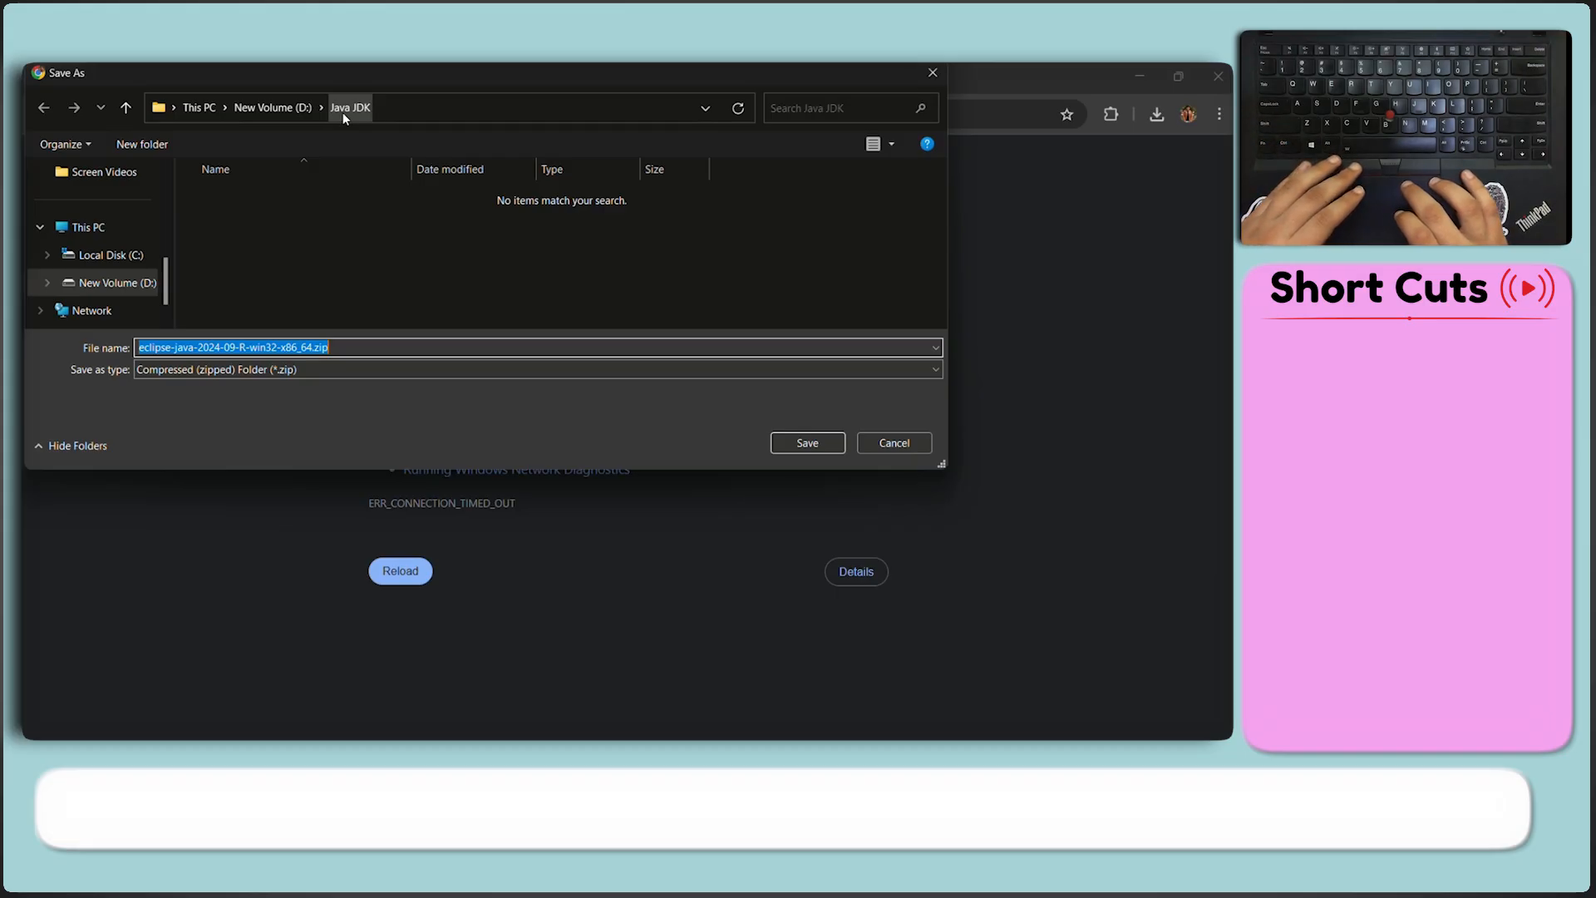
{"action": "left_click", "coordinate": [800, 441]}
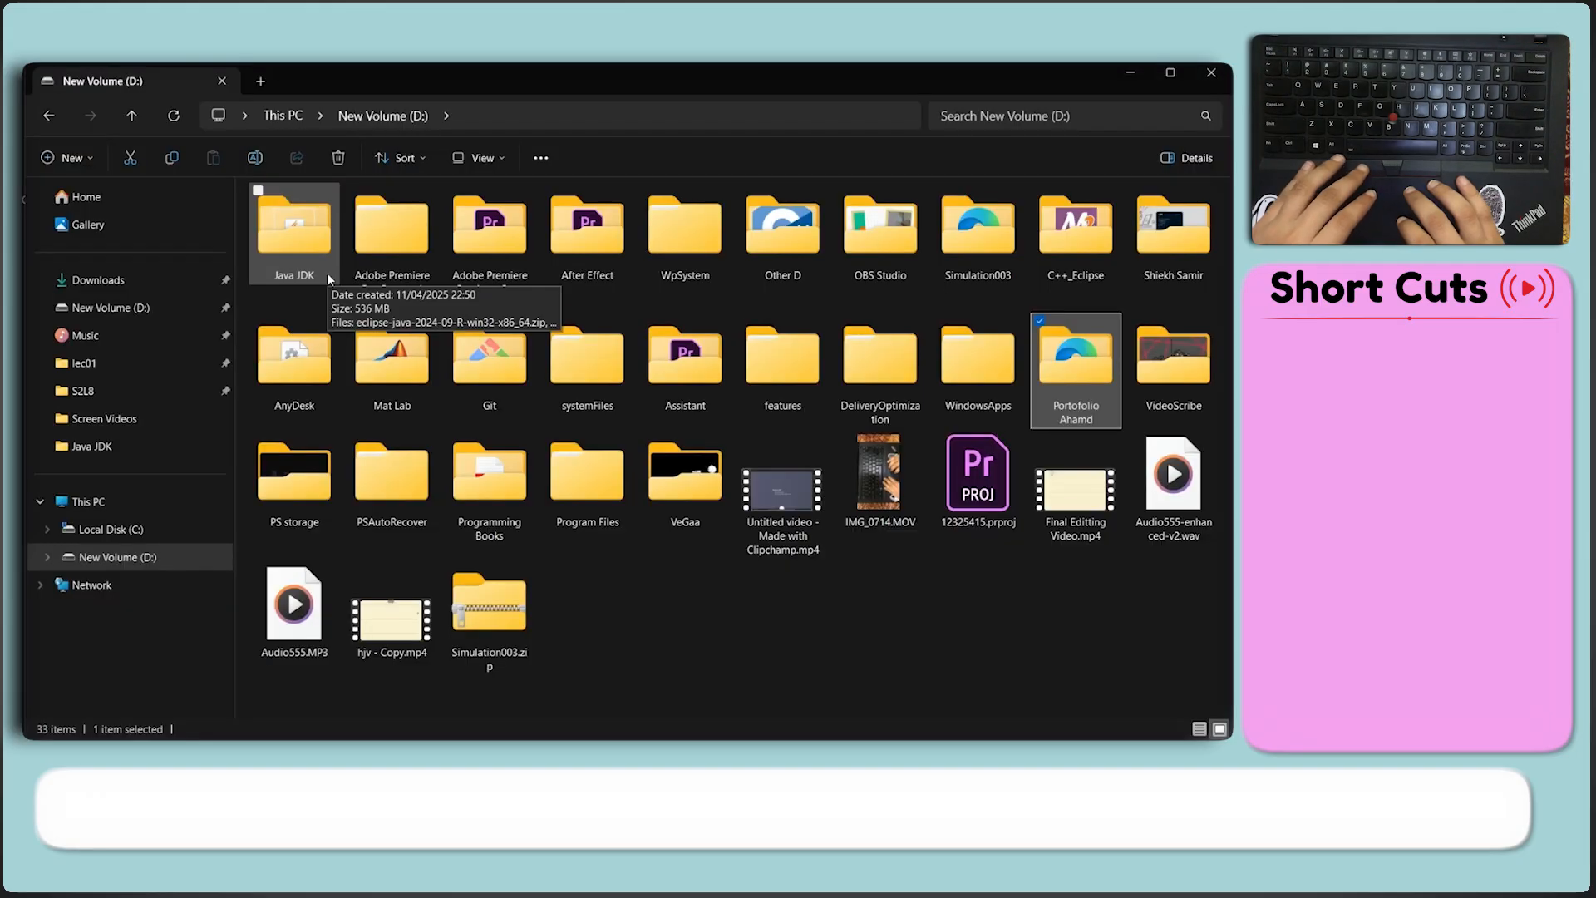
Extract the Eclipse 2024-09 zip from the Java JDK folder to D:\Java JDK\eclipse-java-2024-09-R-win32-x86_64
{"action": "double_click", "coordinate": [327, 273]}
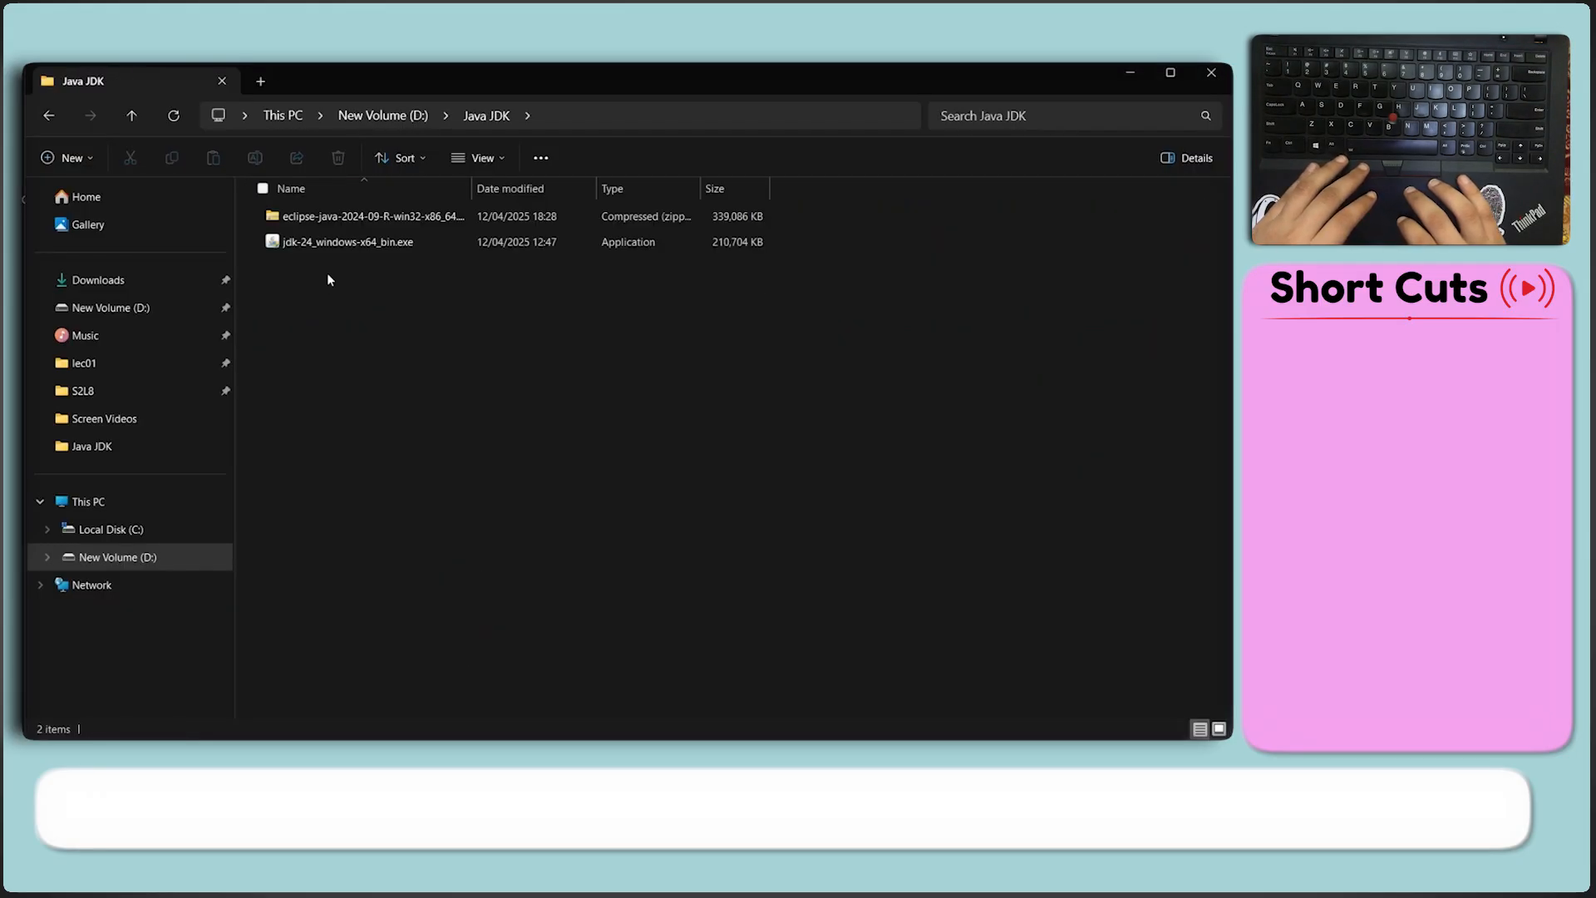
{"action": "left_click", "coordinate": [426, 218]}
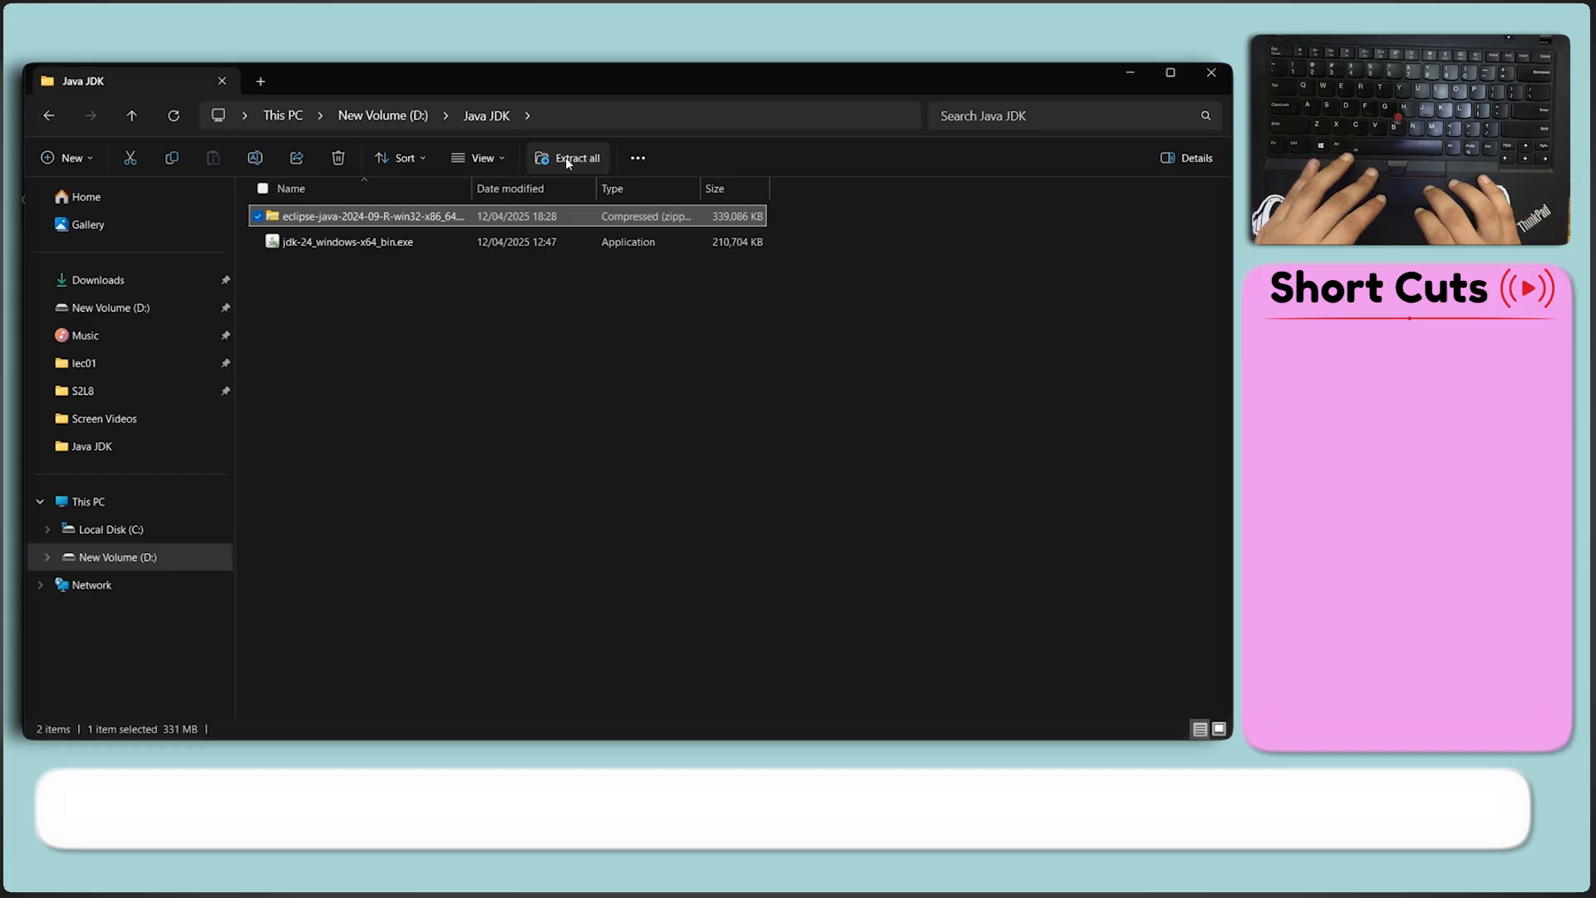
{"action": "left_click", "coordinate": [566, 159]}
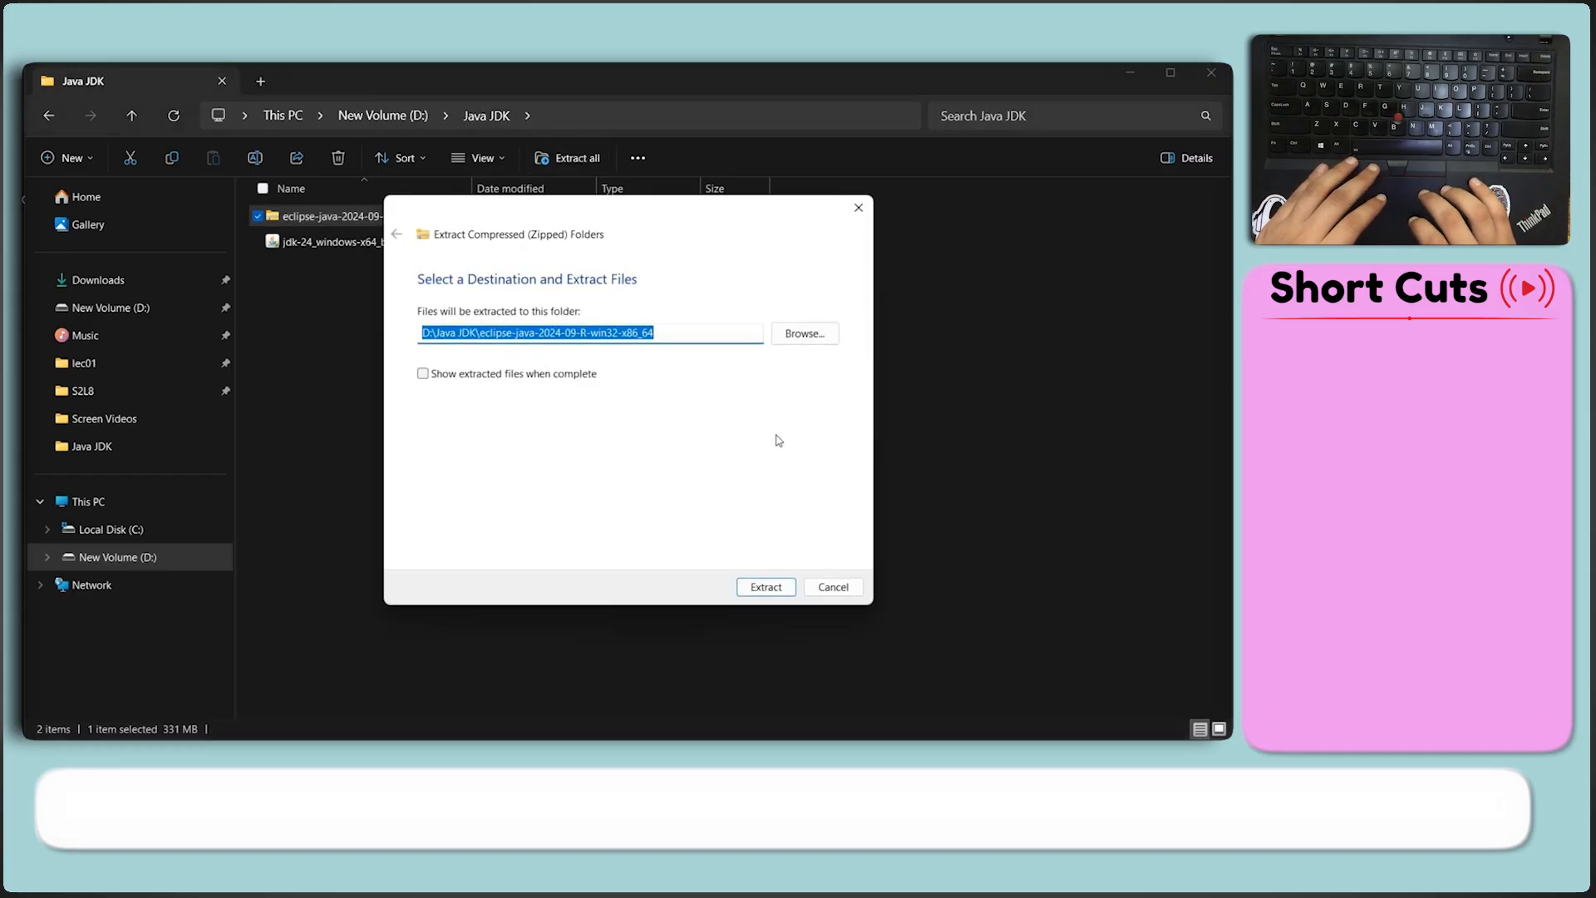
{"action": "left_click", "coordinate": [763, 587]}
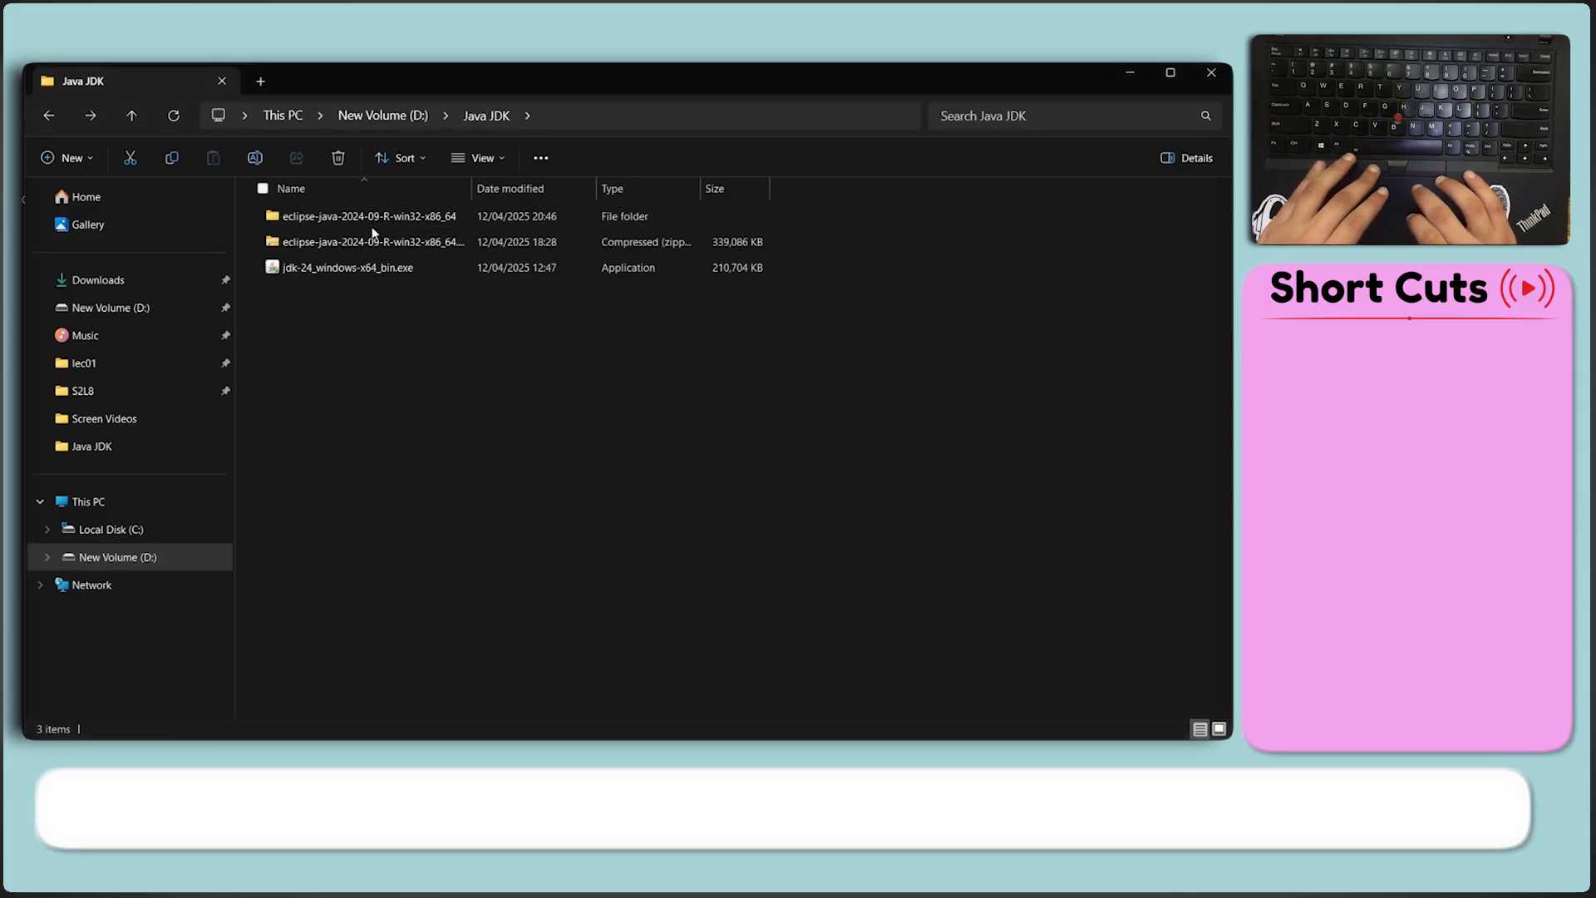
Launch eclipse.exe from the eclipse folder inside the extracted eclipse-java-2024-09-R-win32-x86_64 folder
{"action": "double_click", "coordinate": [370, 225]}
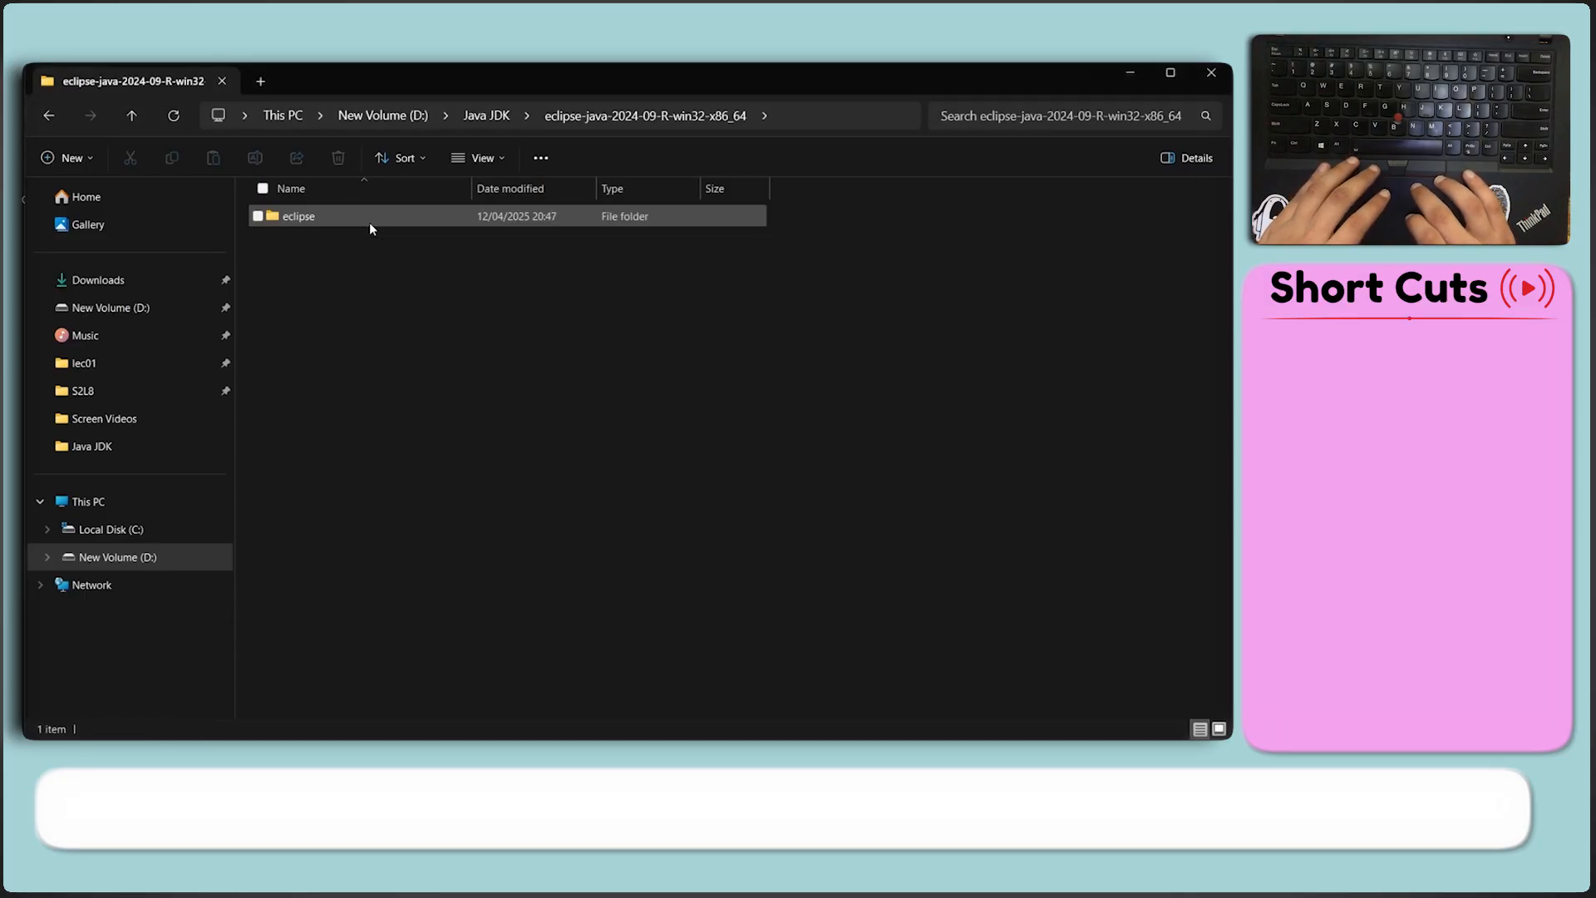
{"action": "double_click", "coordinate": [327, 218]}
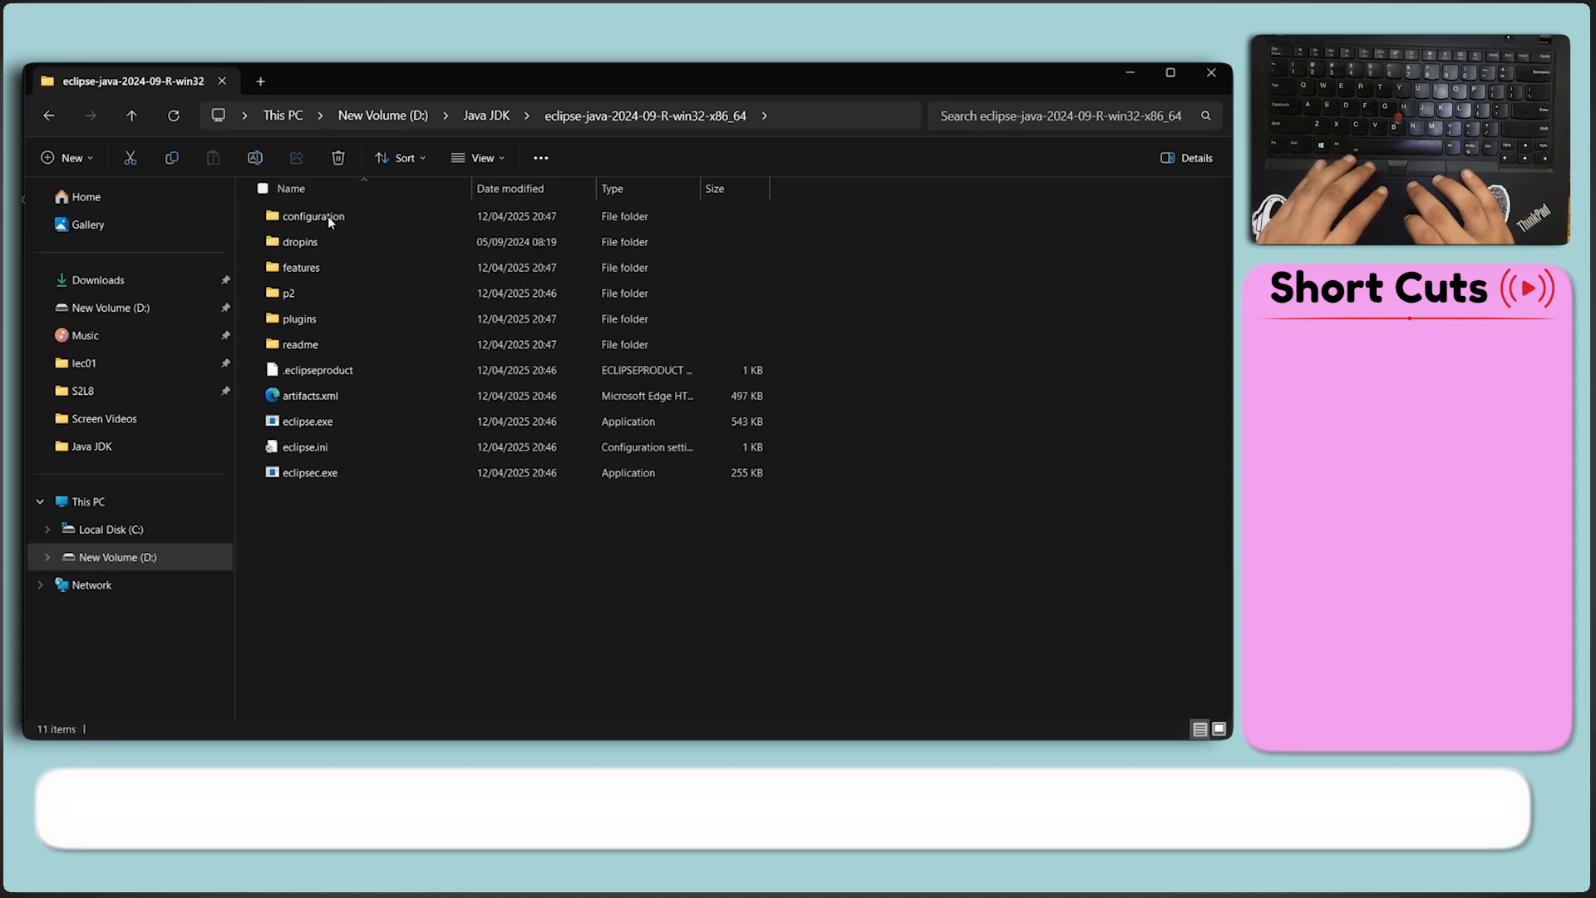
{"action": "left_click", "coordinate": [333, 427]}
{"action": "double_click", "coordinate": [333, 427]}
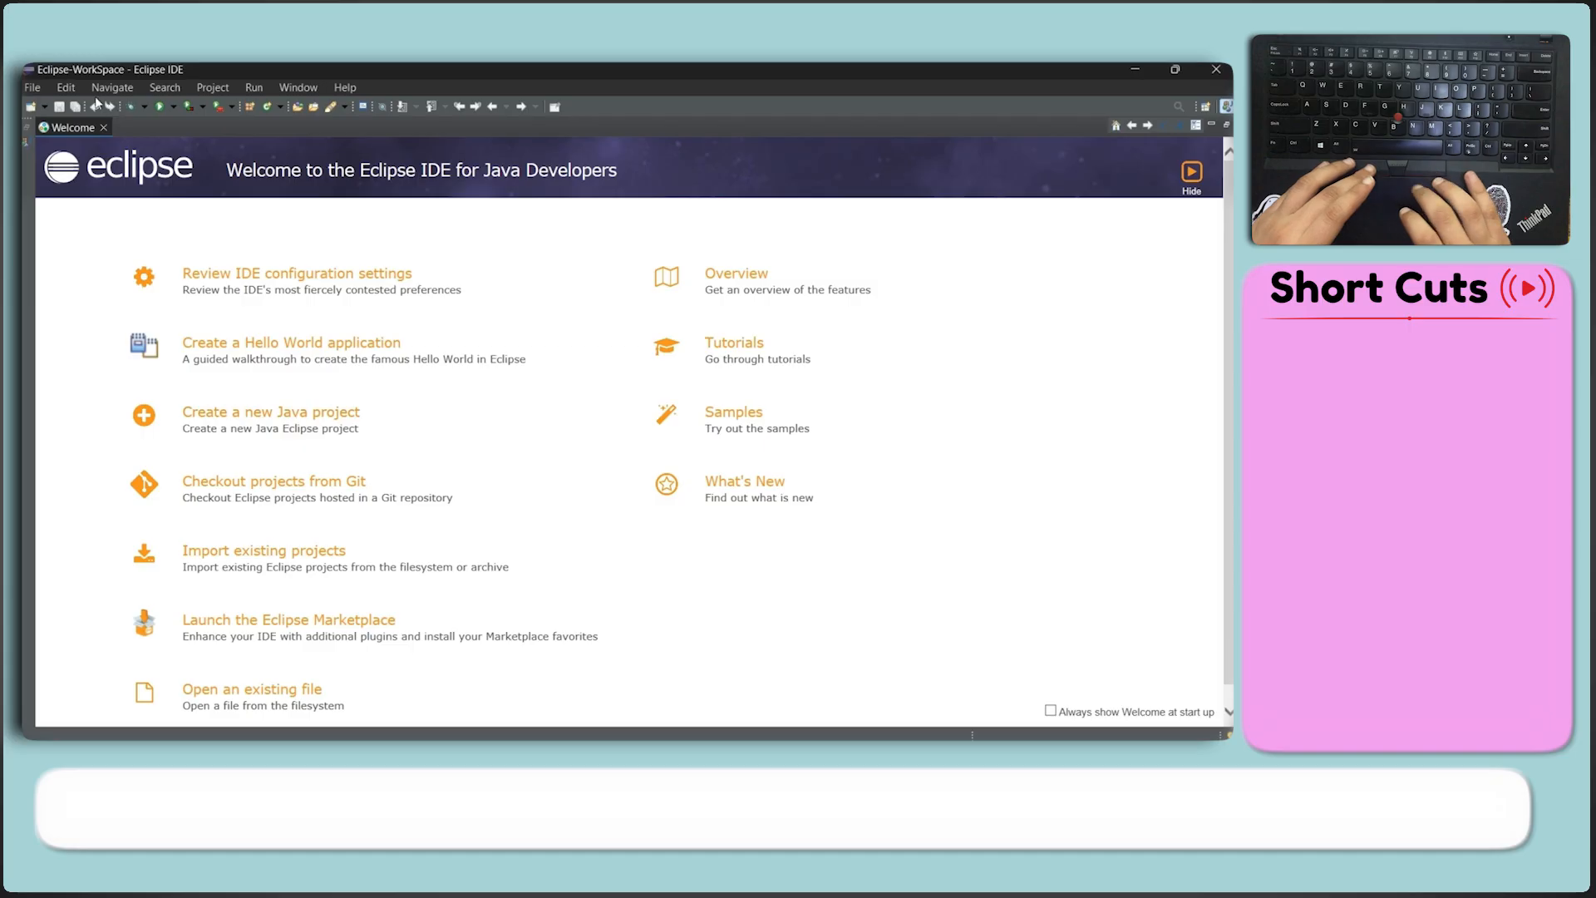
Create a new Java project named Project01 with the default location, JRE and layout settings
{"action": "left_click", "coordinate": [41, 88]}
{"action": "mouse_move", "coordinate": [250, 107]}
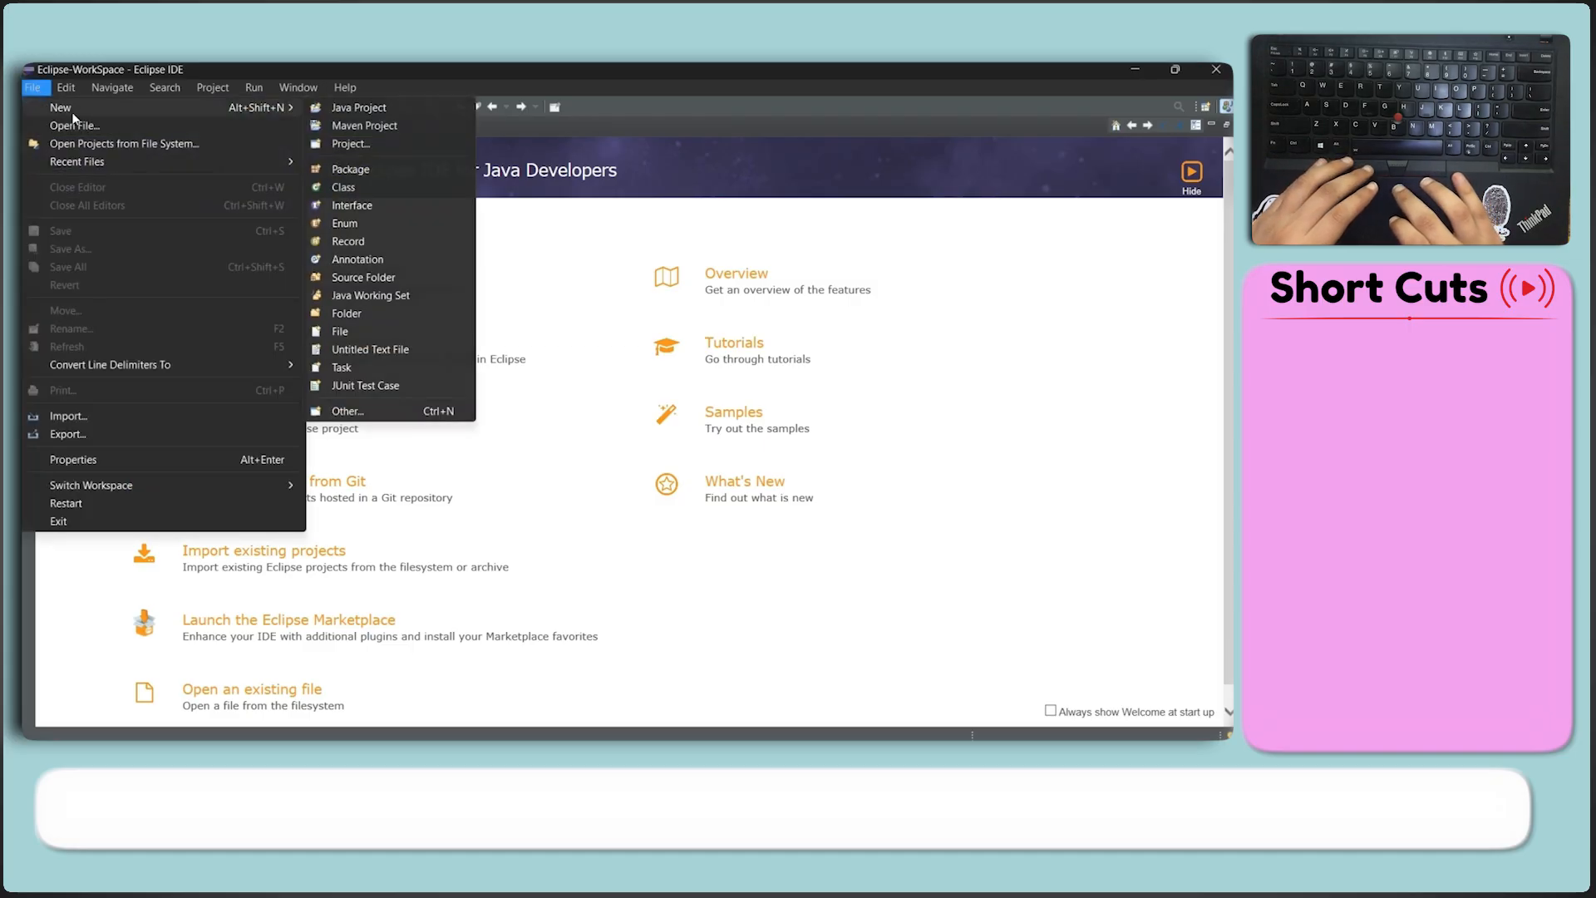
{"action": "left_click", "coordinate": [357, 111]}
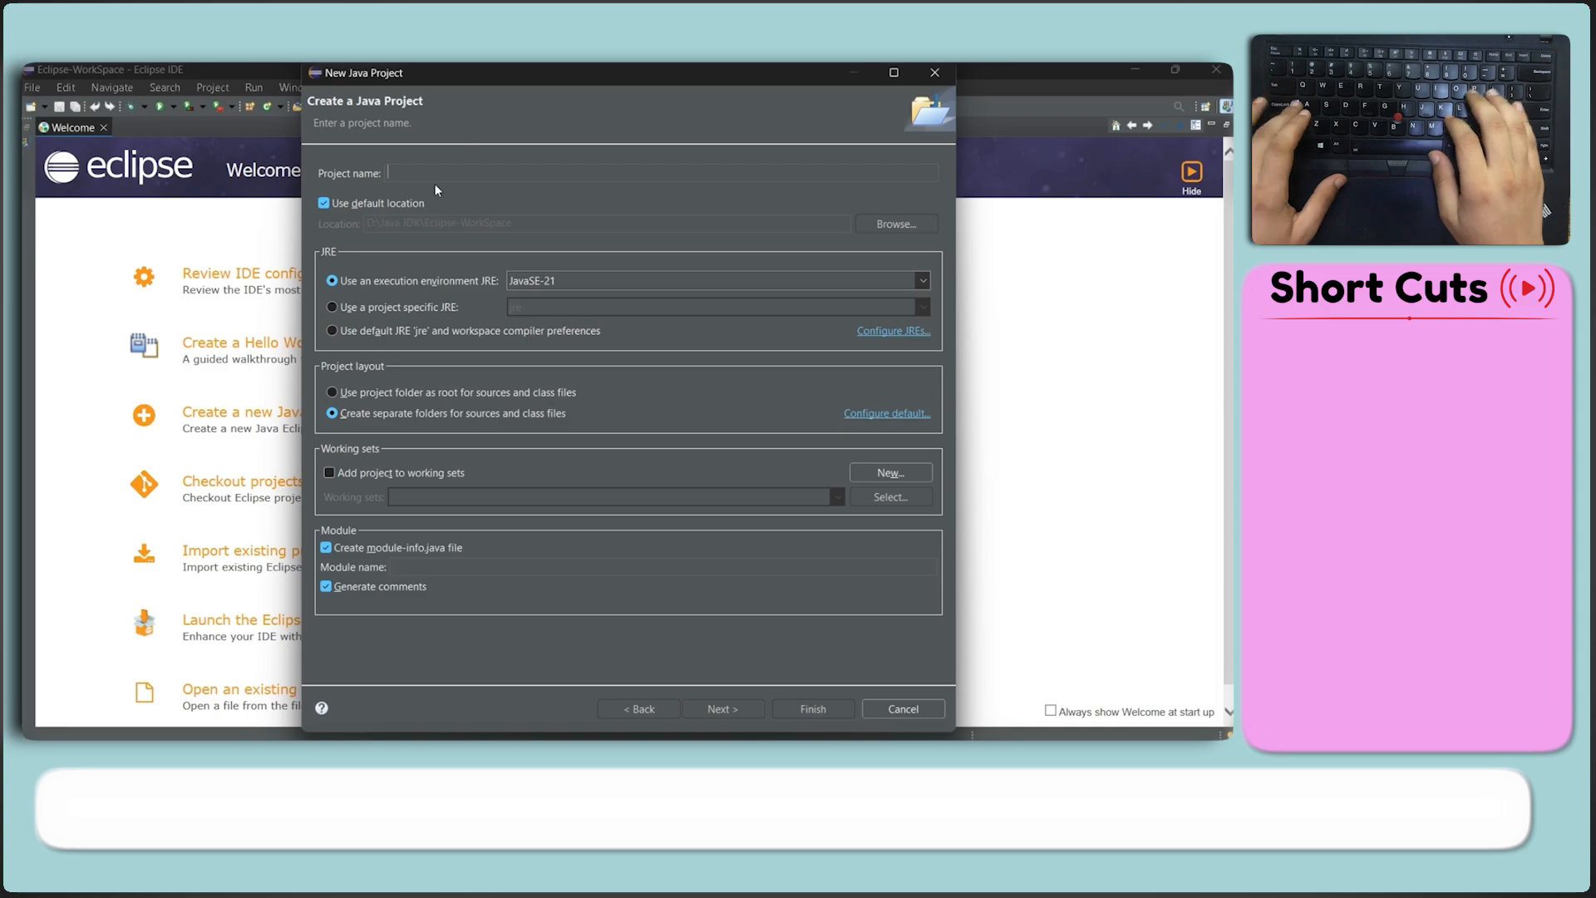
{"action": "type", "text": "Pro"}
{"action": "type", "text": "ject"}
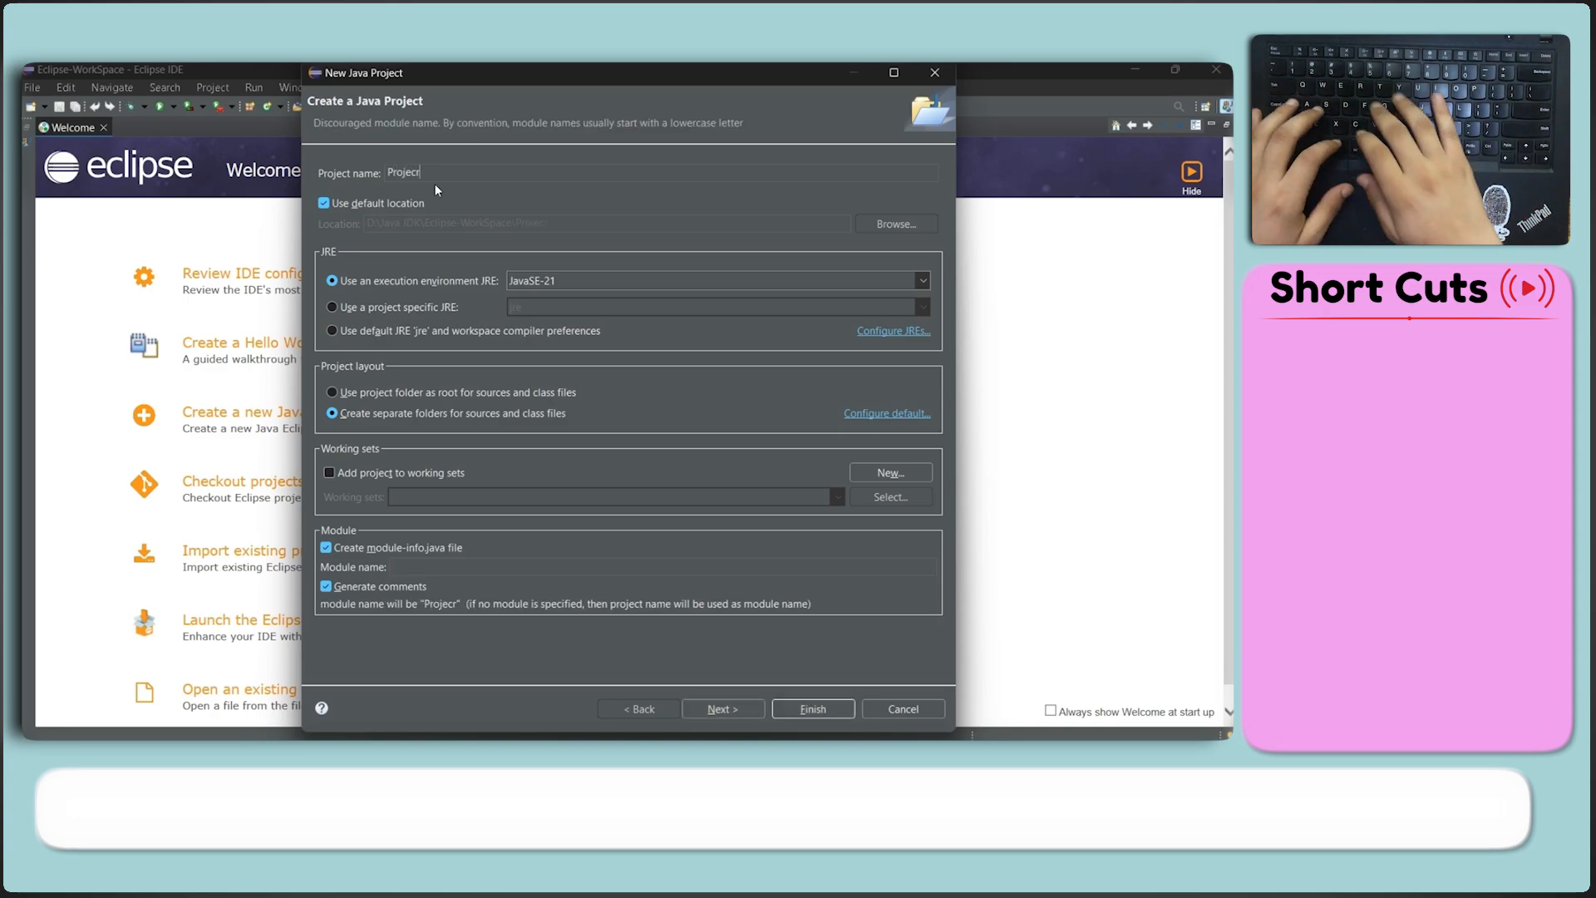
{"action": "type", "text": "01"}
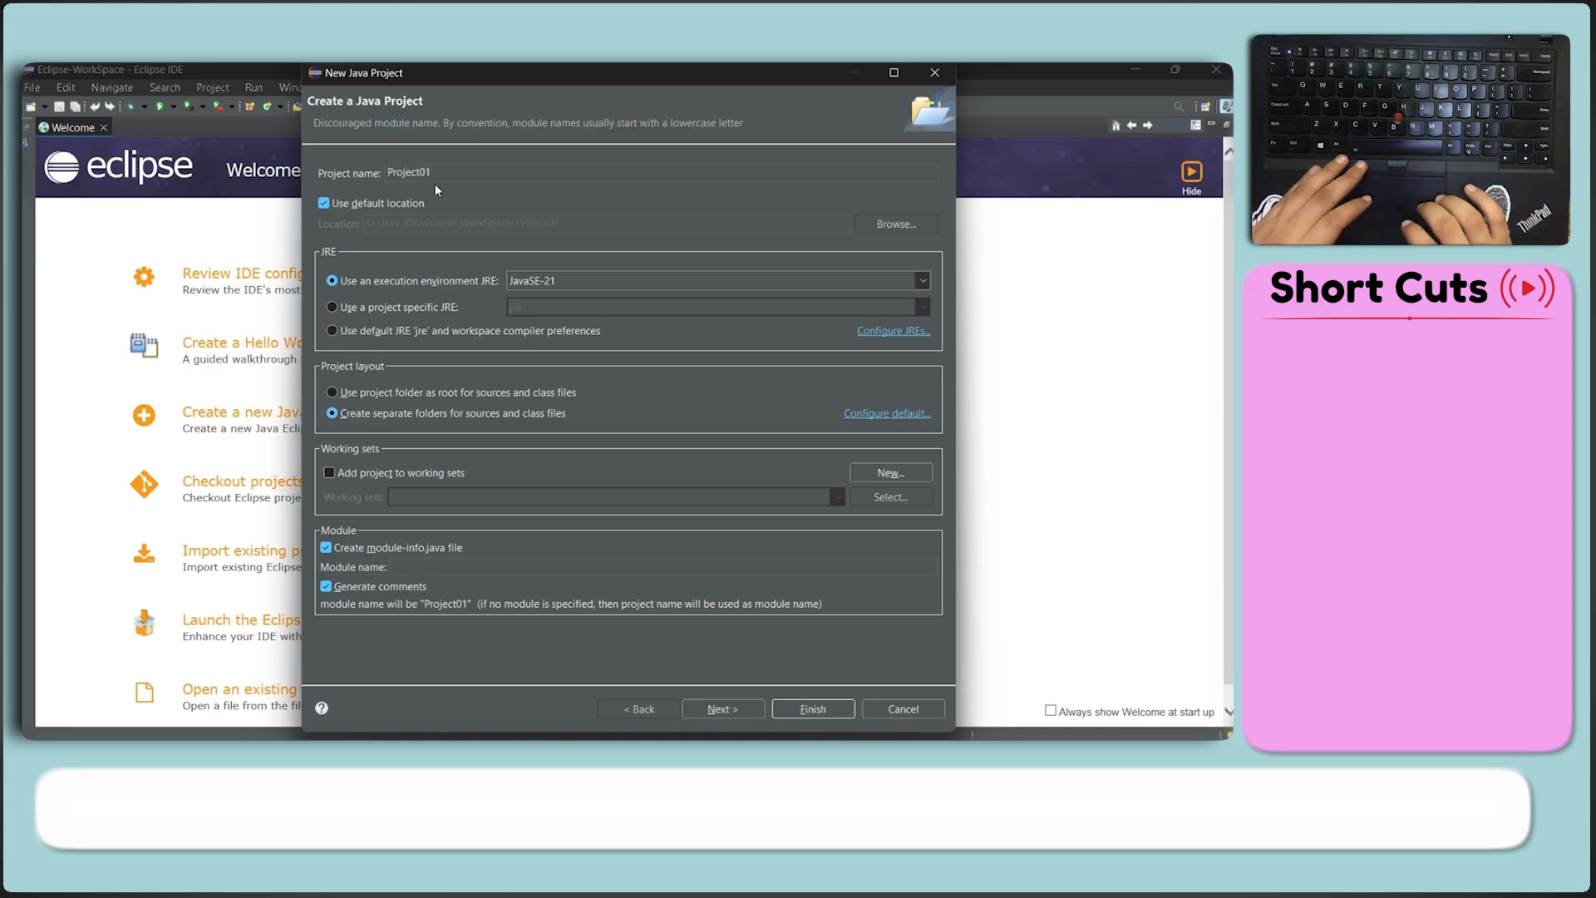
{"action": "key", "text": "Return"}
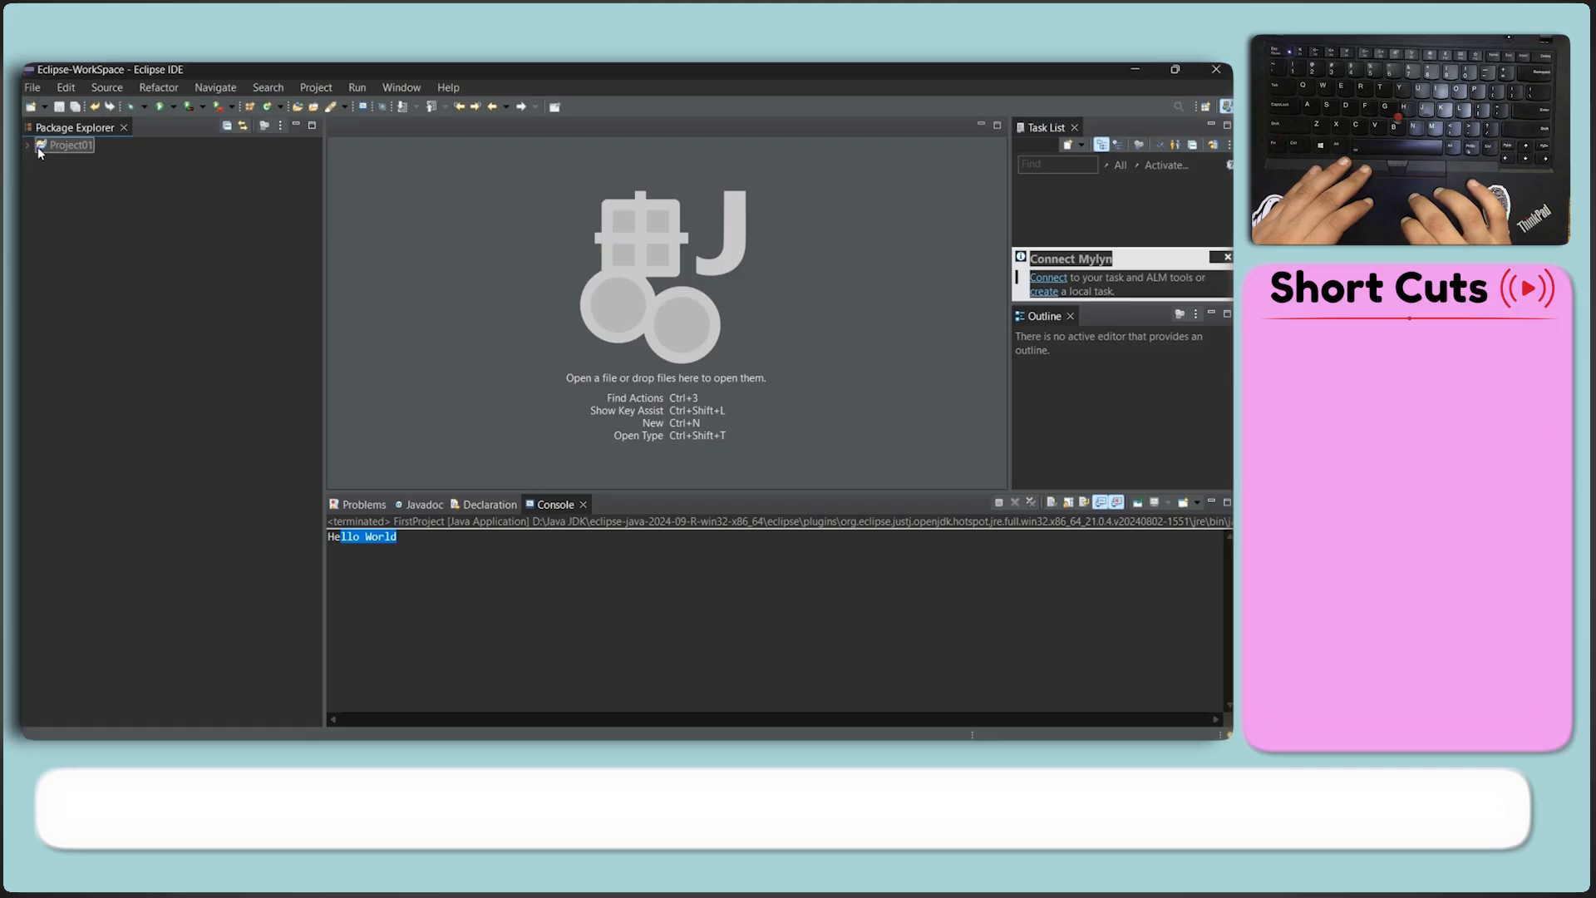
Create a public class FirstProject in package Package1 of Project01, including the public static void main(String[] args) stub
{"action": "left_click", "coordinate": [52, 151]}
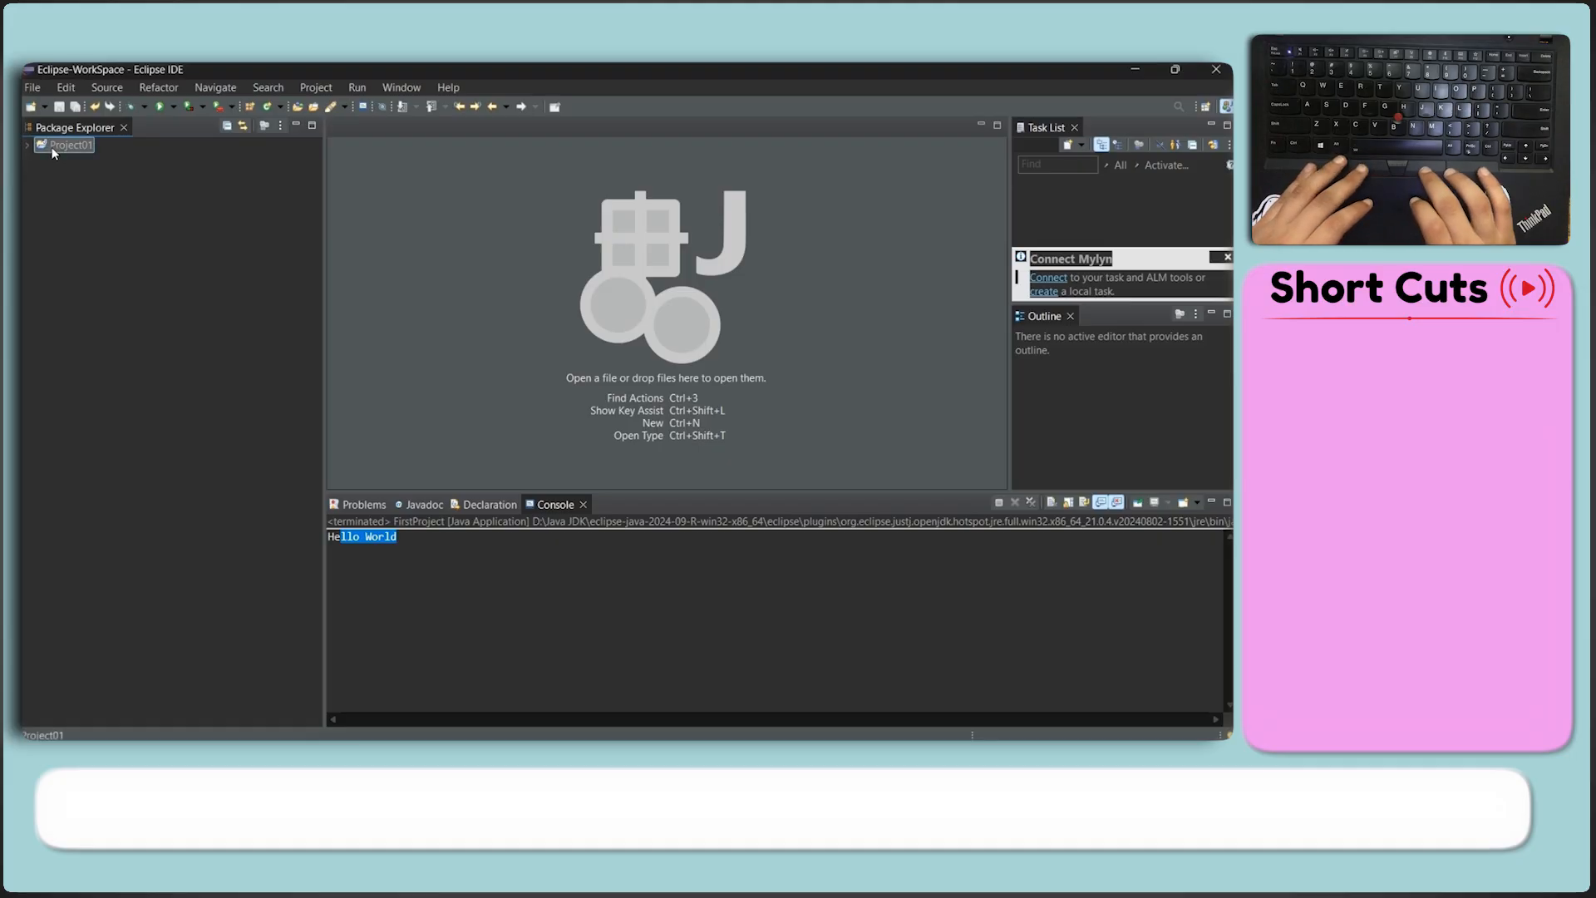
{"action": "right_click", "coordinate": [53, 152]}
{"action": "mouse_move", "coordinate": [94, 157]}
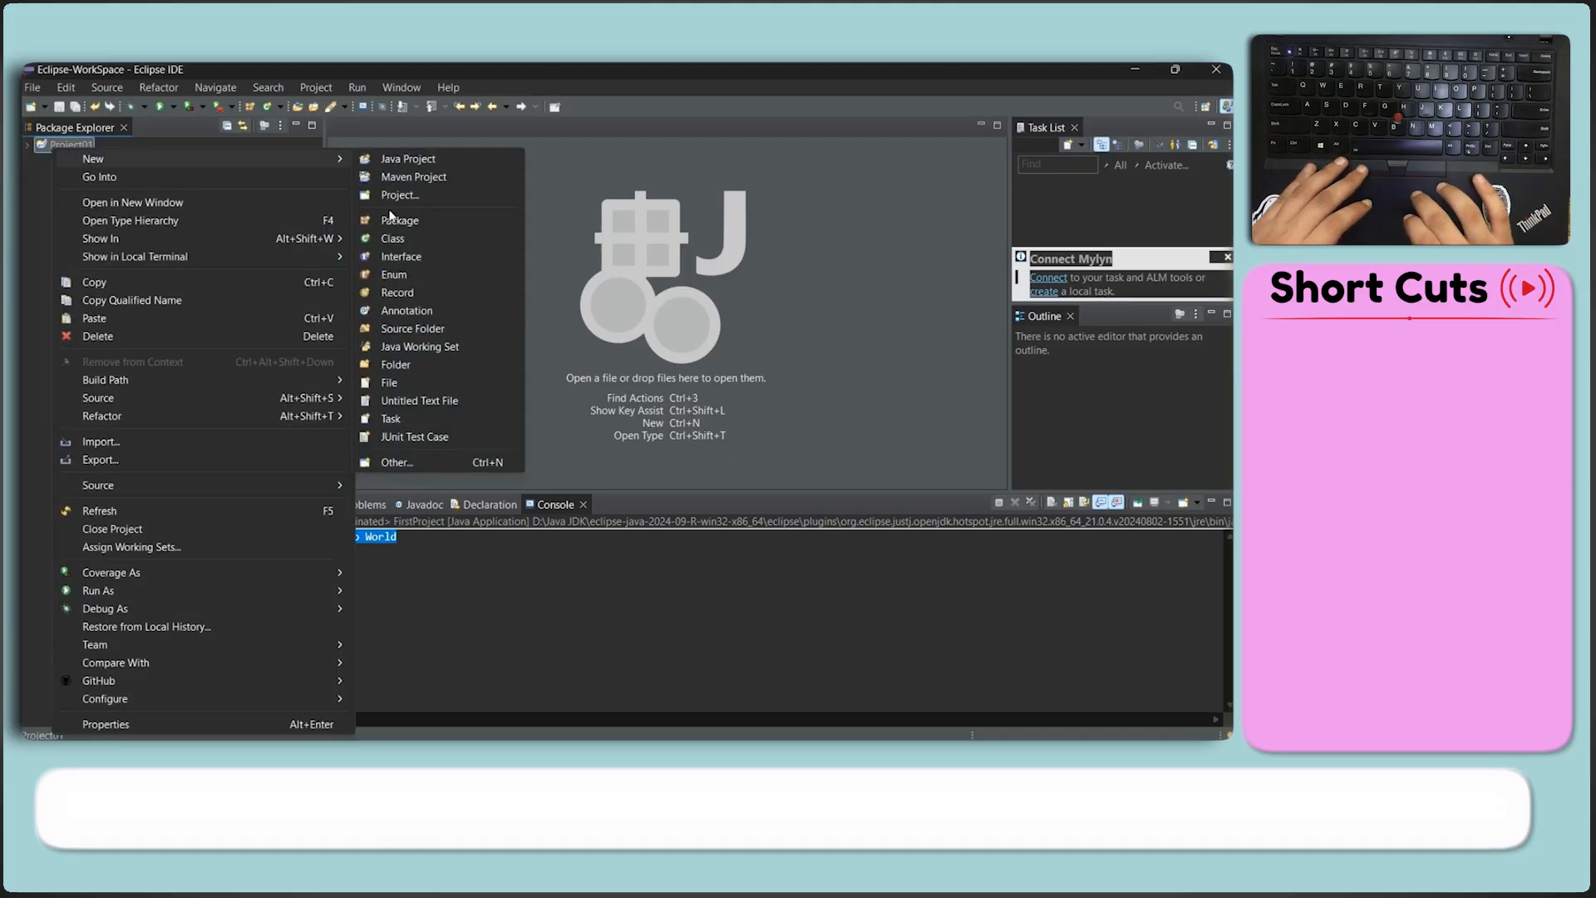
{"action": "left_click", "coordinate": [413, 233]}
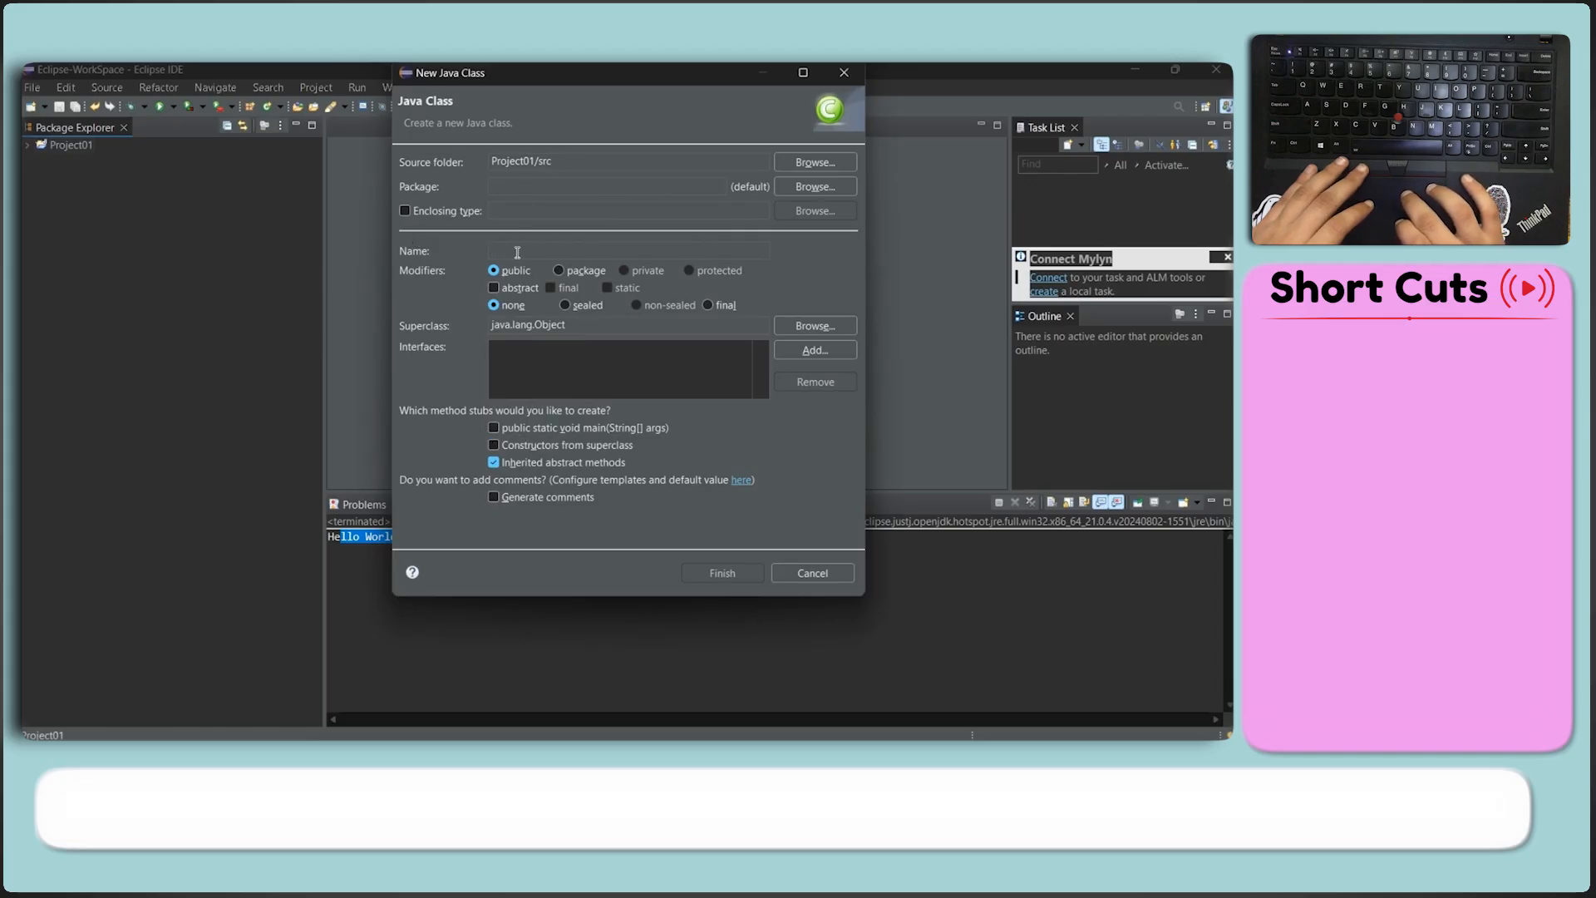
{"action": "type", "text": "F"}
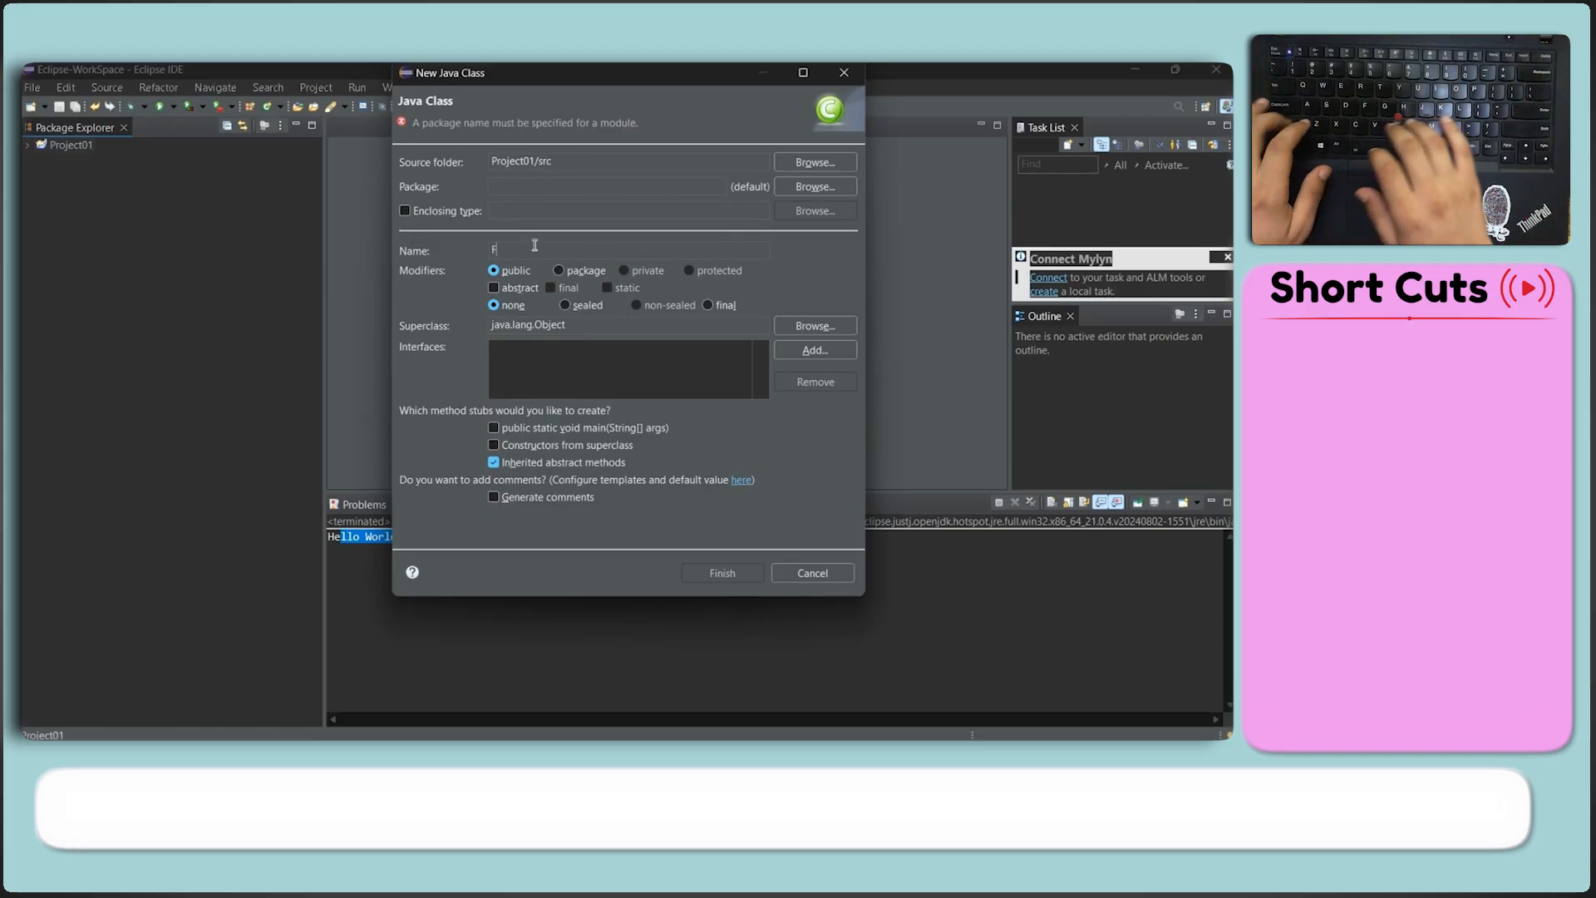
{"action": "type", "text": "irstP"}
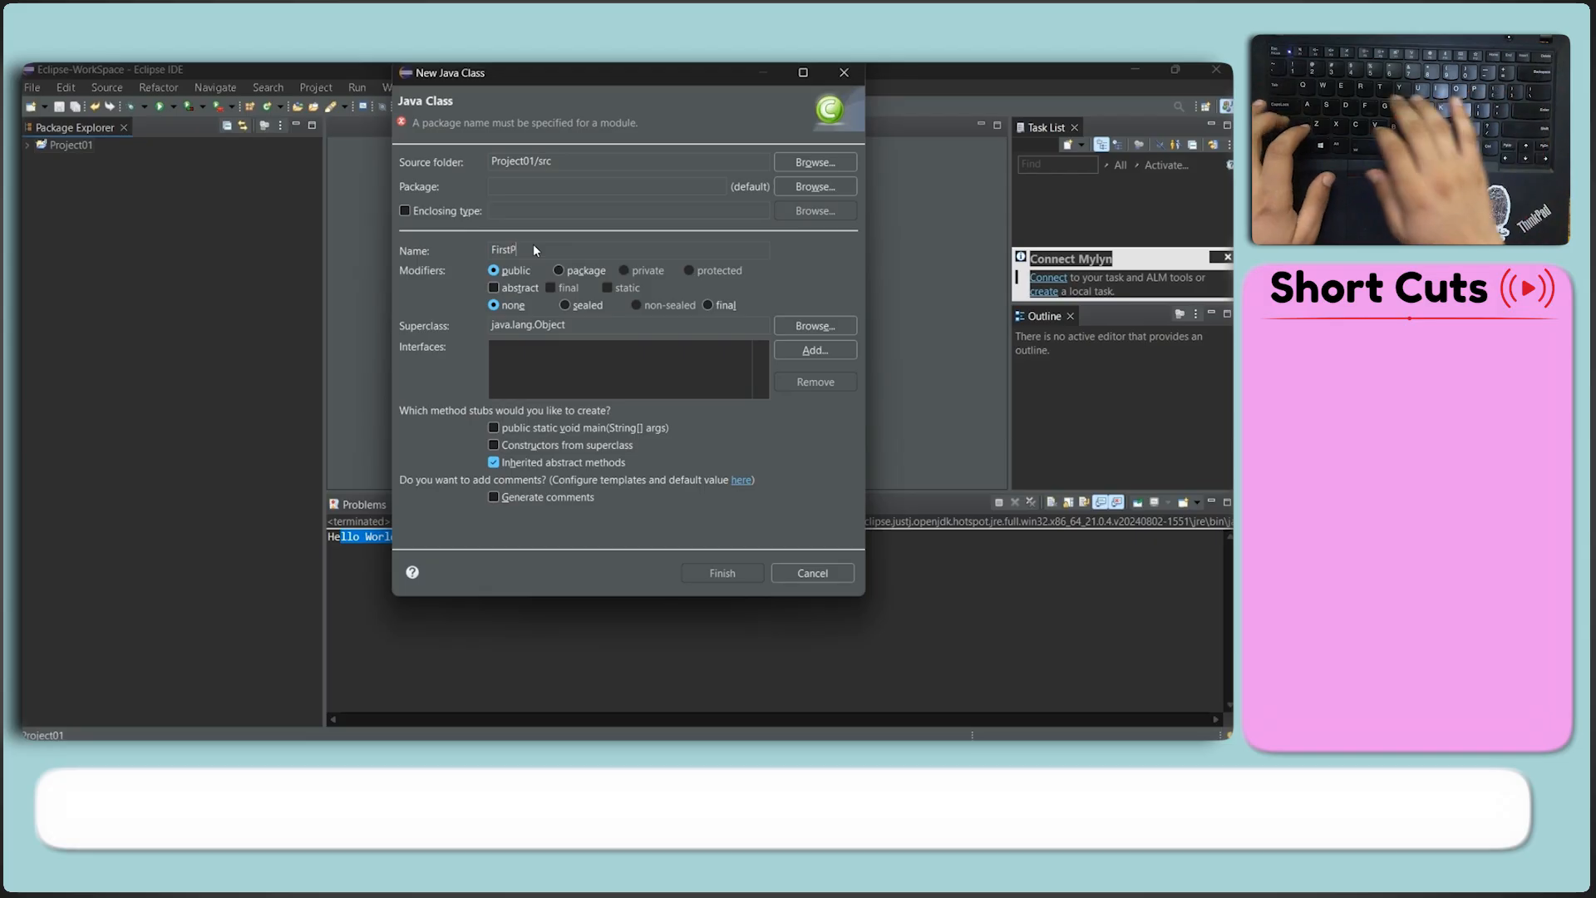
{"action": "type", "text": "roject"}
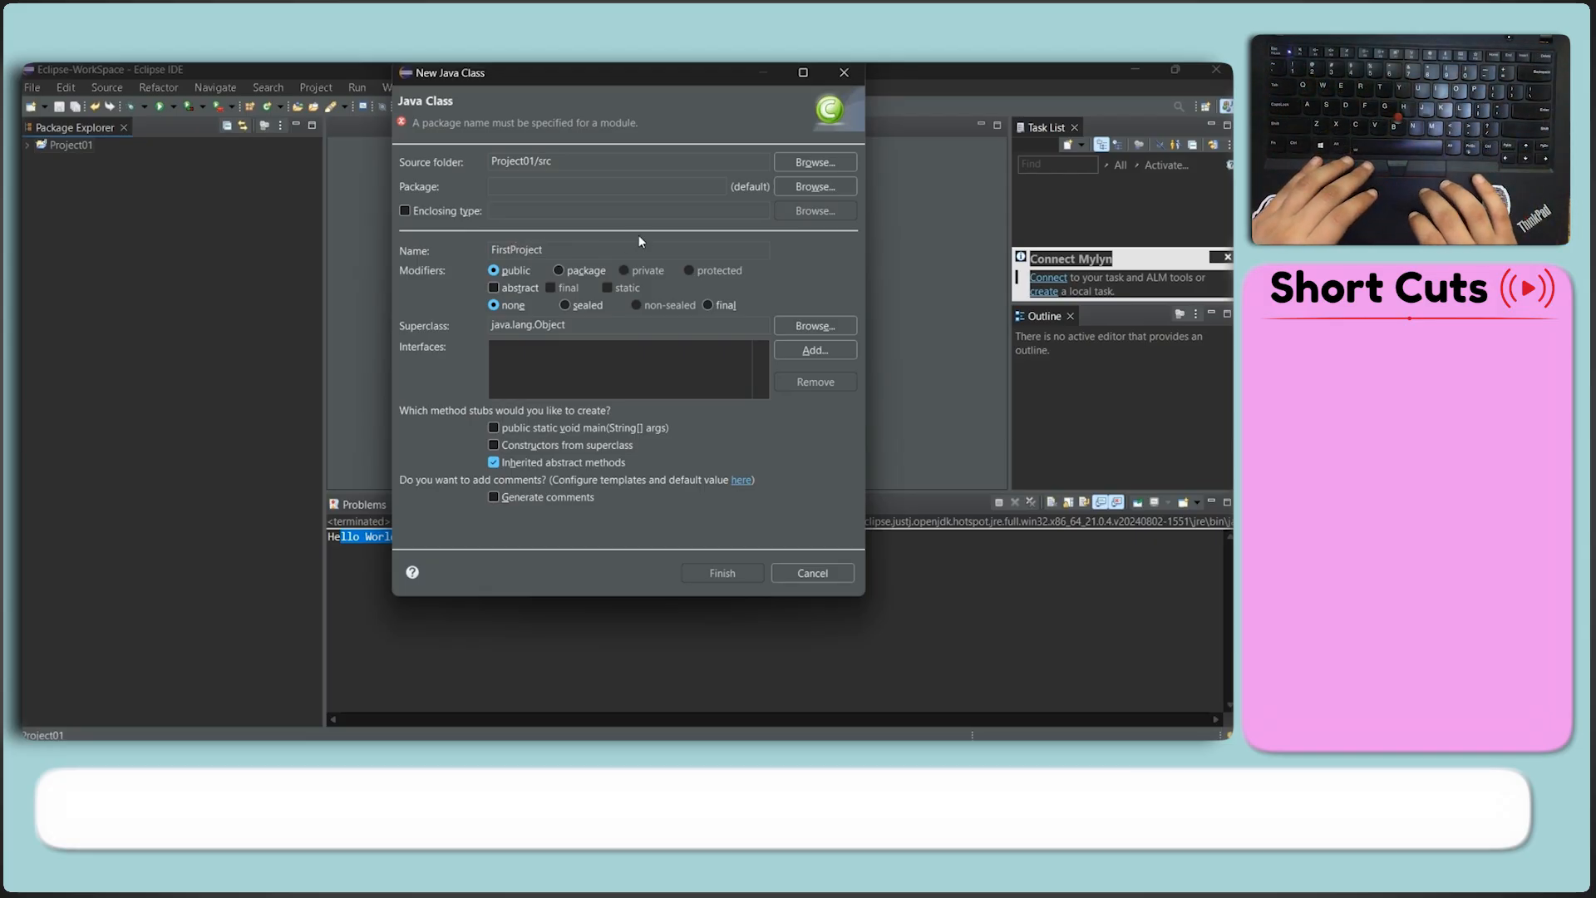
{"action": "left_click", "coordinate": [539, 188]}
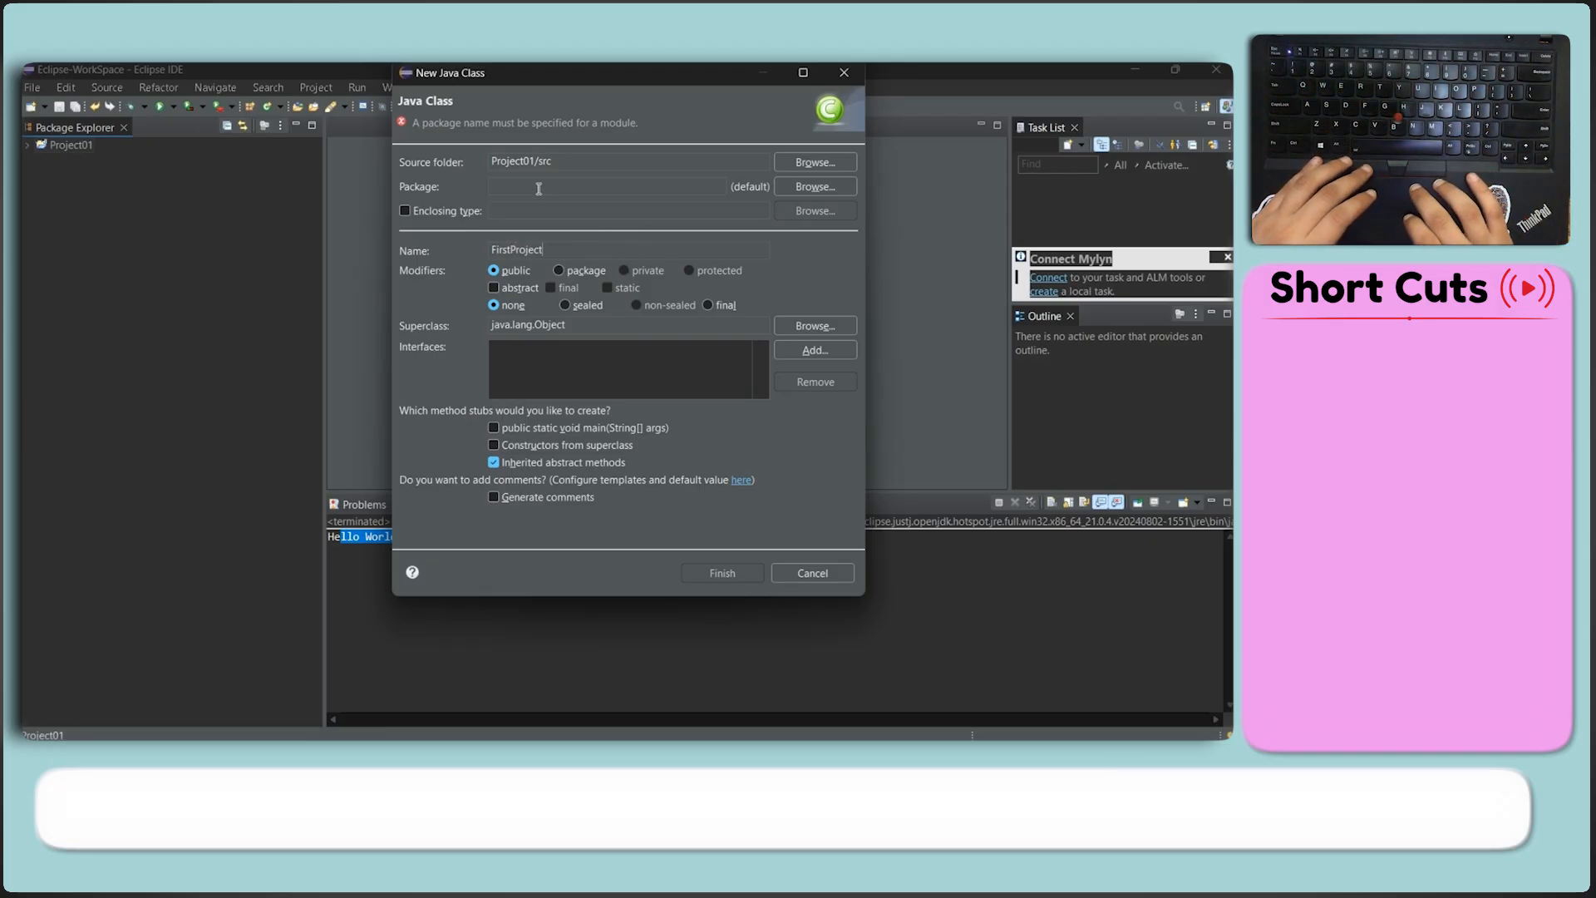
{"action": "type", "text": "P"}
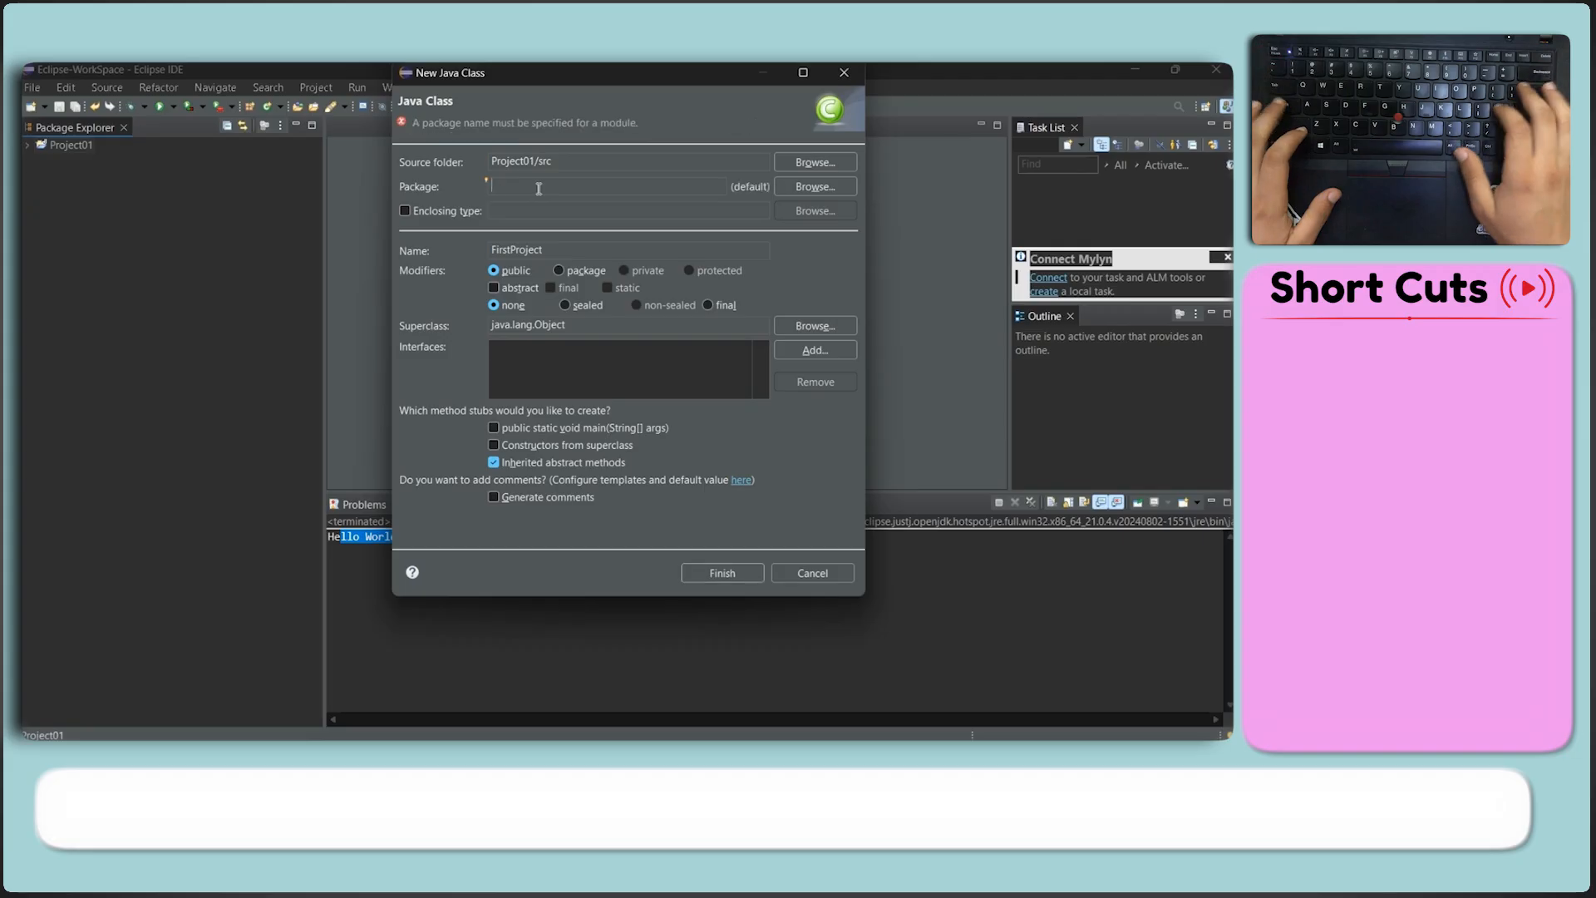
{"action": "type", "text": "ackage1"}
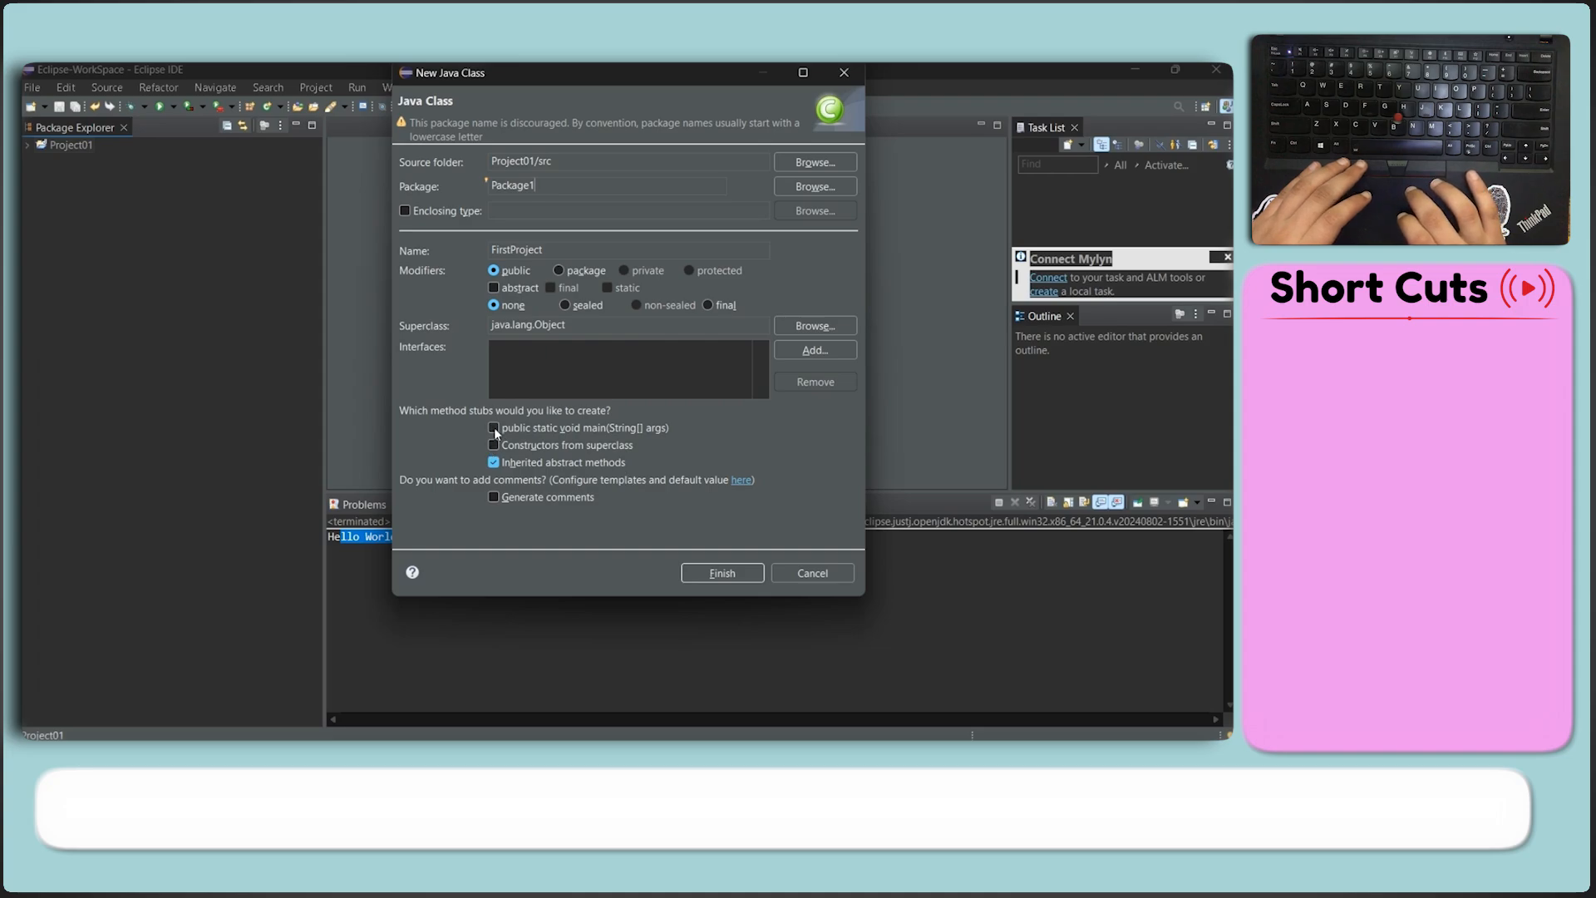
{"action": "left_click", "coordinate": [735, 580]}
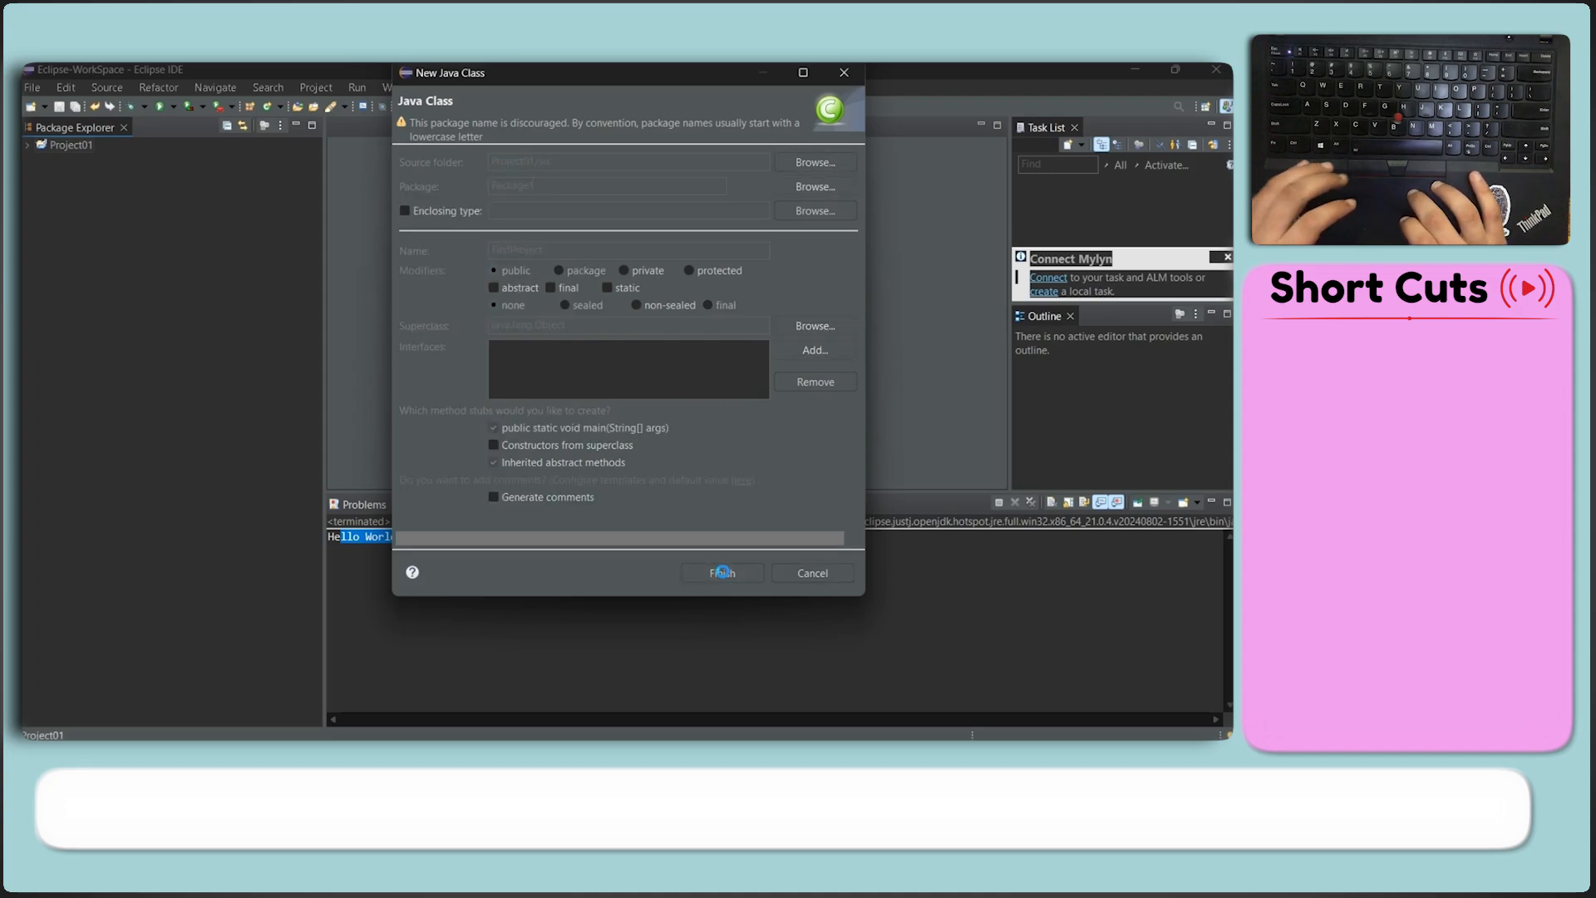
Delete the generated placeholder line inside the main method of FirstProject.java and add an empty line to its body
{"action": "left_click_drag", "start_coordinate": [405, 214], "coordinate": [615, 222]}
{"action": "key", "text": "BackSpace"}
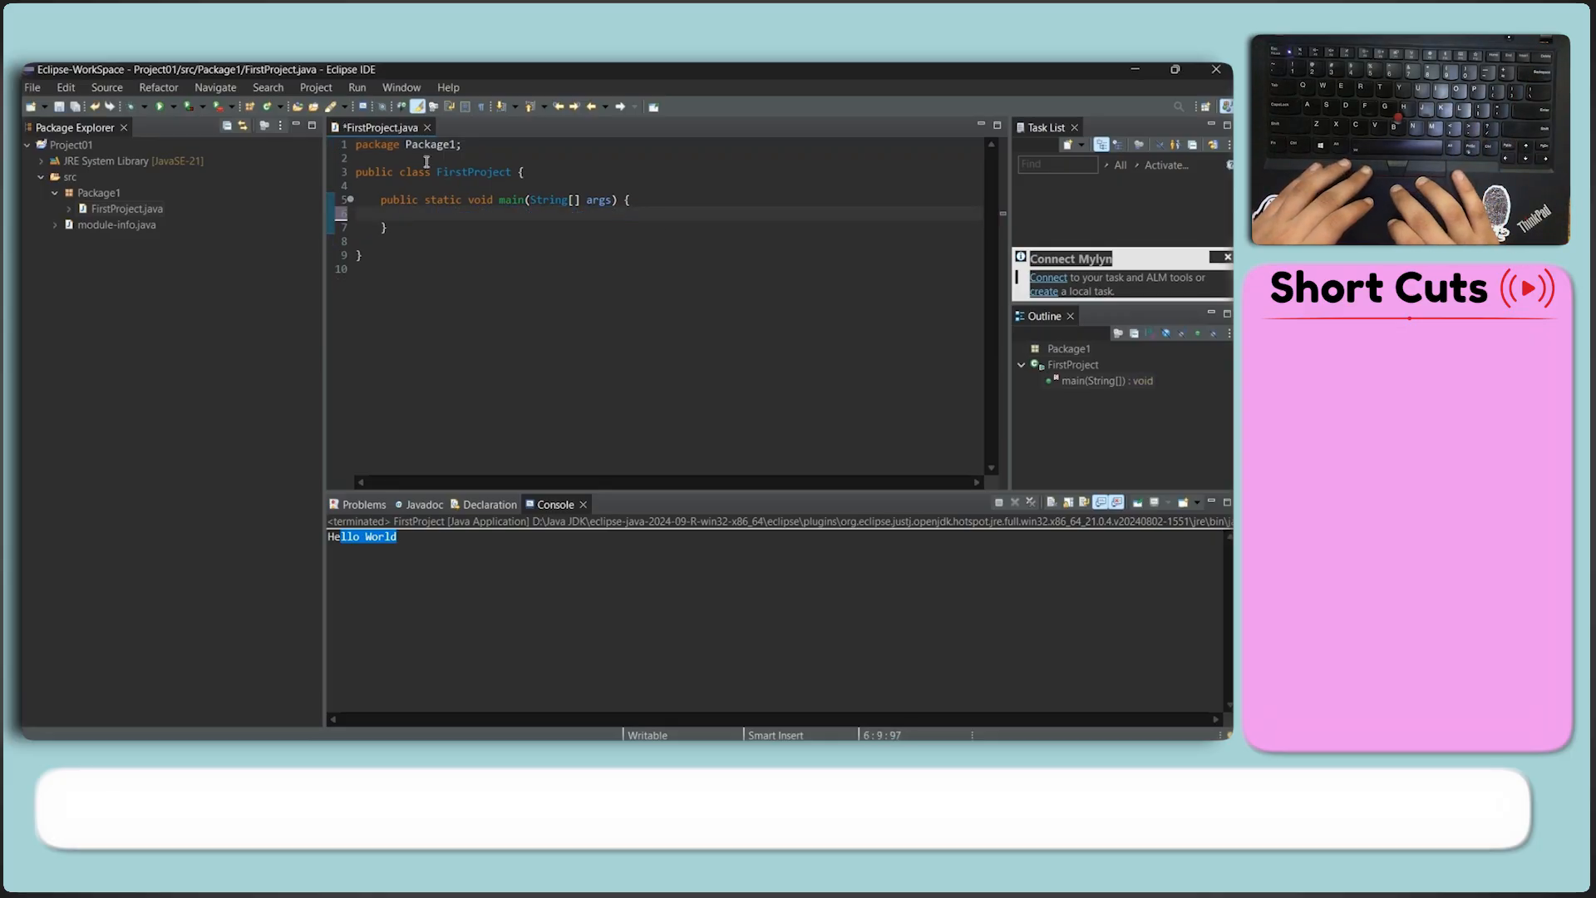
{"action": "left_click_drag", "start_coordinate": [479, 145], "coordinate": [377, 142]}
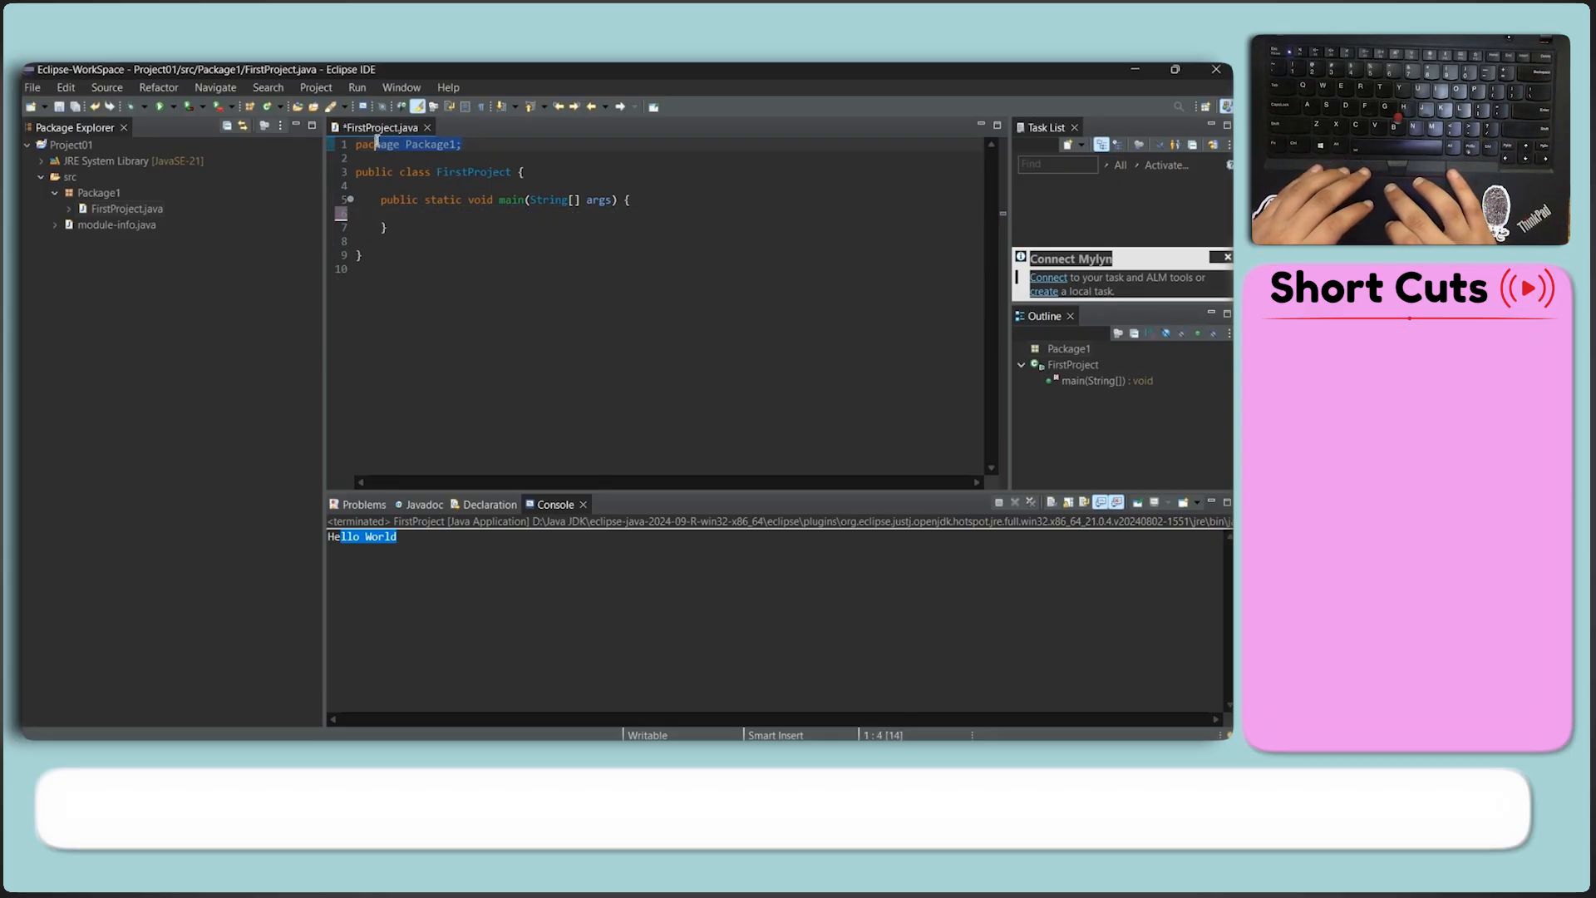
{"action": "left_click", "coordinate": [397, 186]}
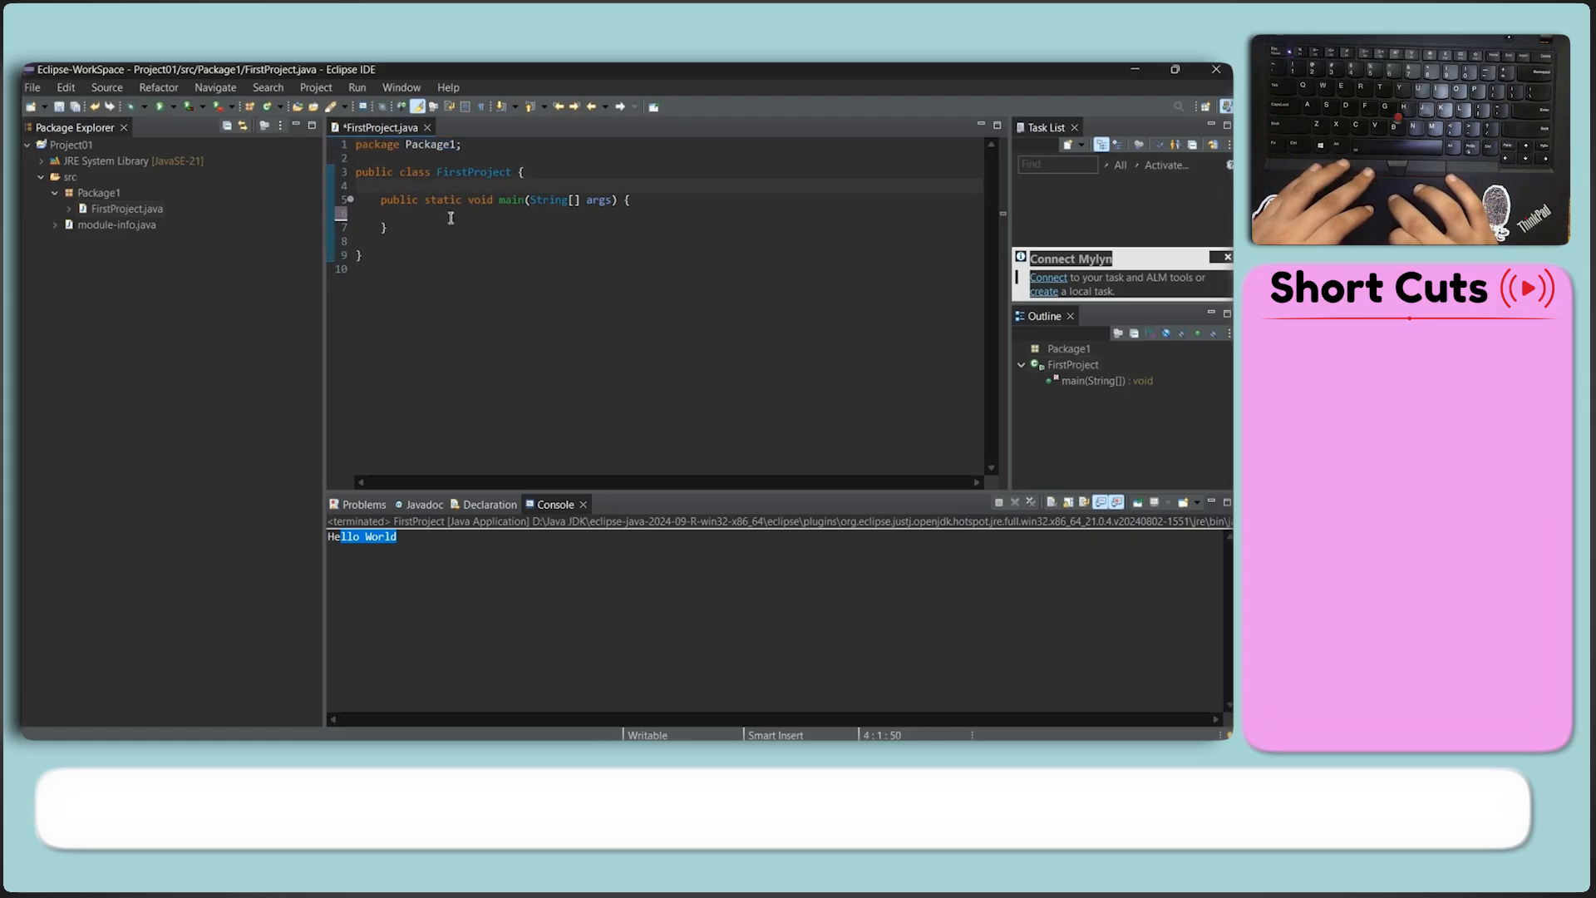
{"action": "left_click", "coordinate": [645, 201]}
{"action": "key", "text": "Return"}
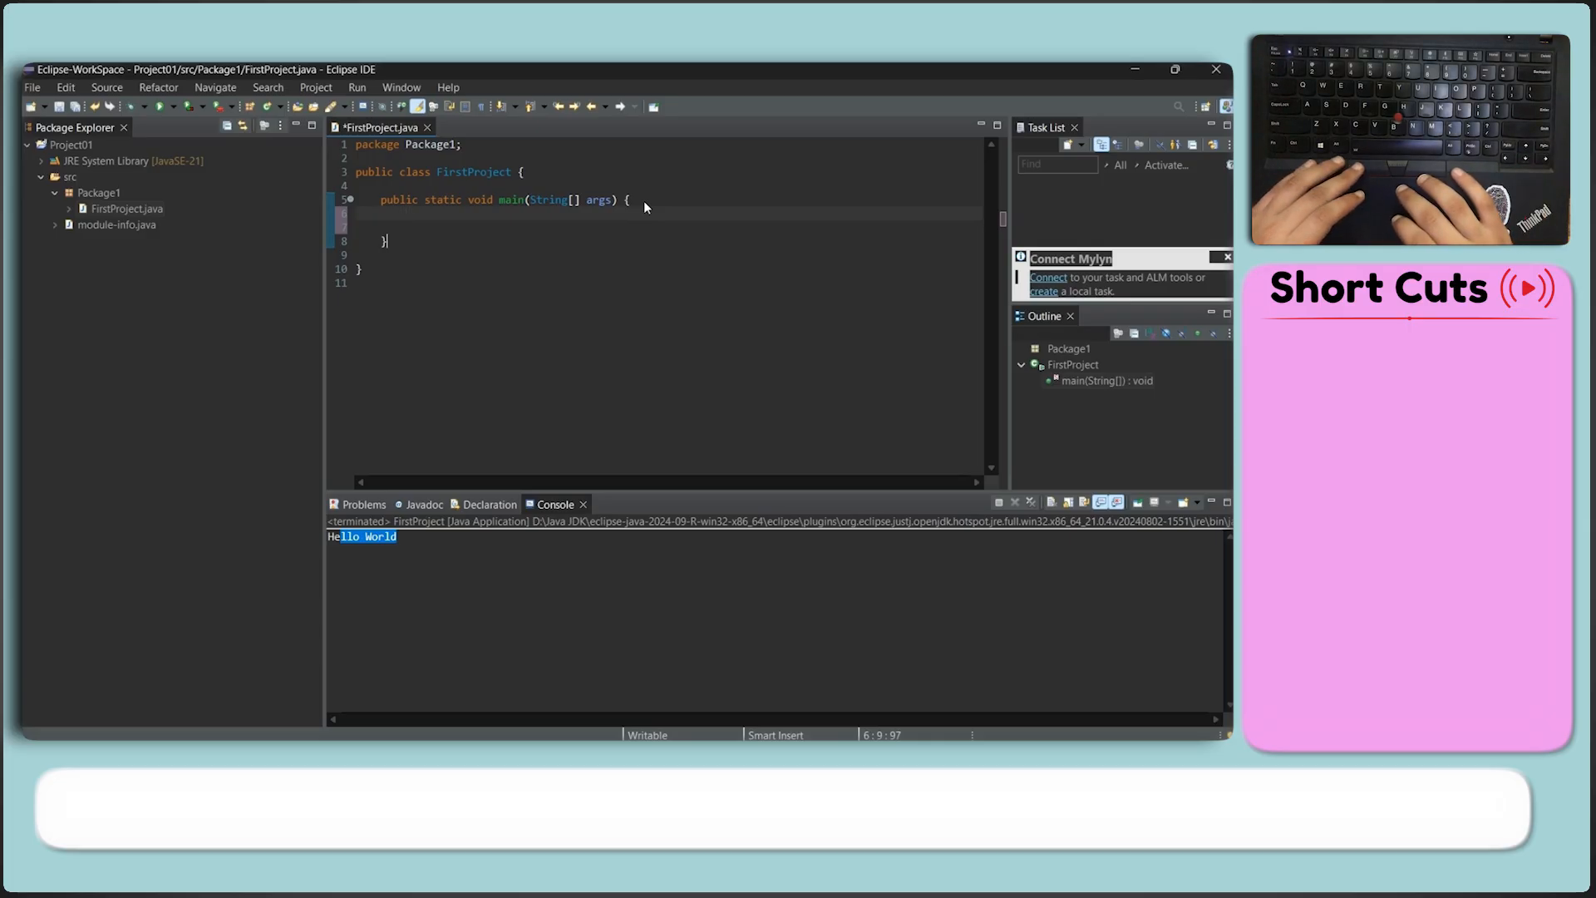
Insert a System.out.print() call on the first empty line of the main method, using the code completion proposal
{"action": "left_click", "coordinate": [415, 564]}
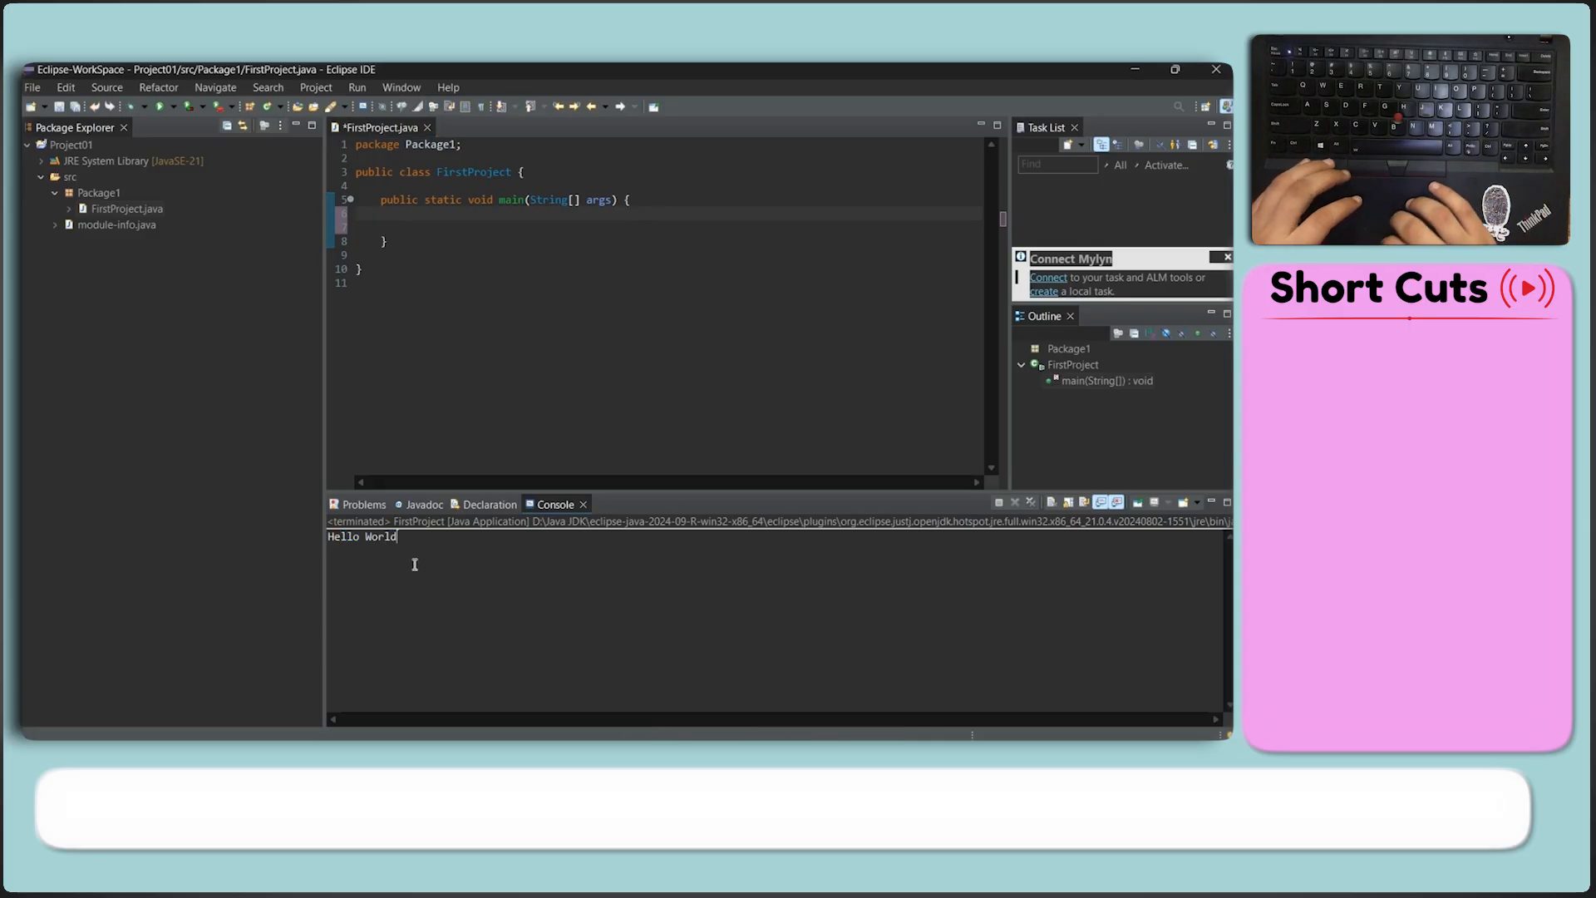
{"action": "left_click", "coordinate": [396, 225]}
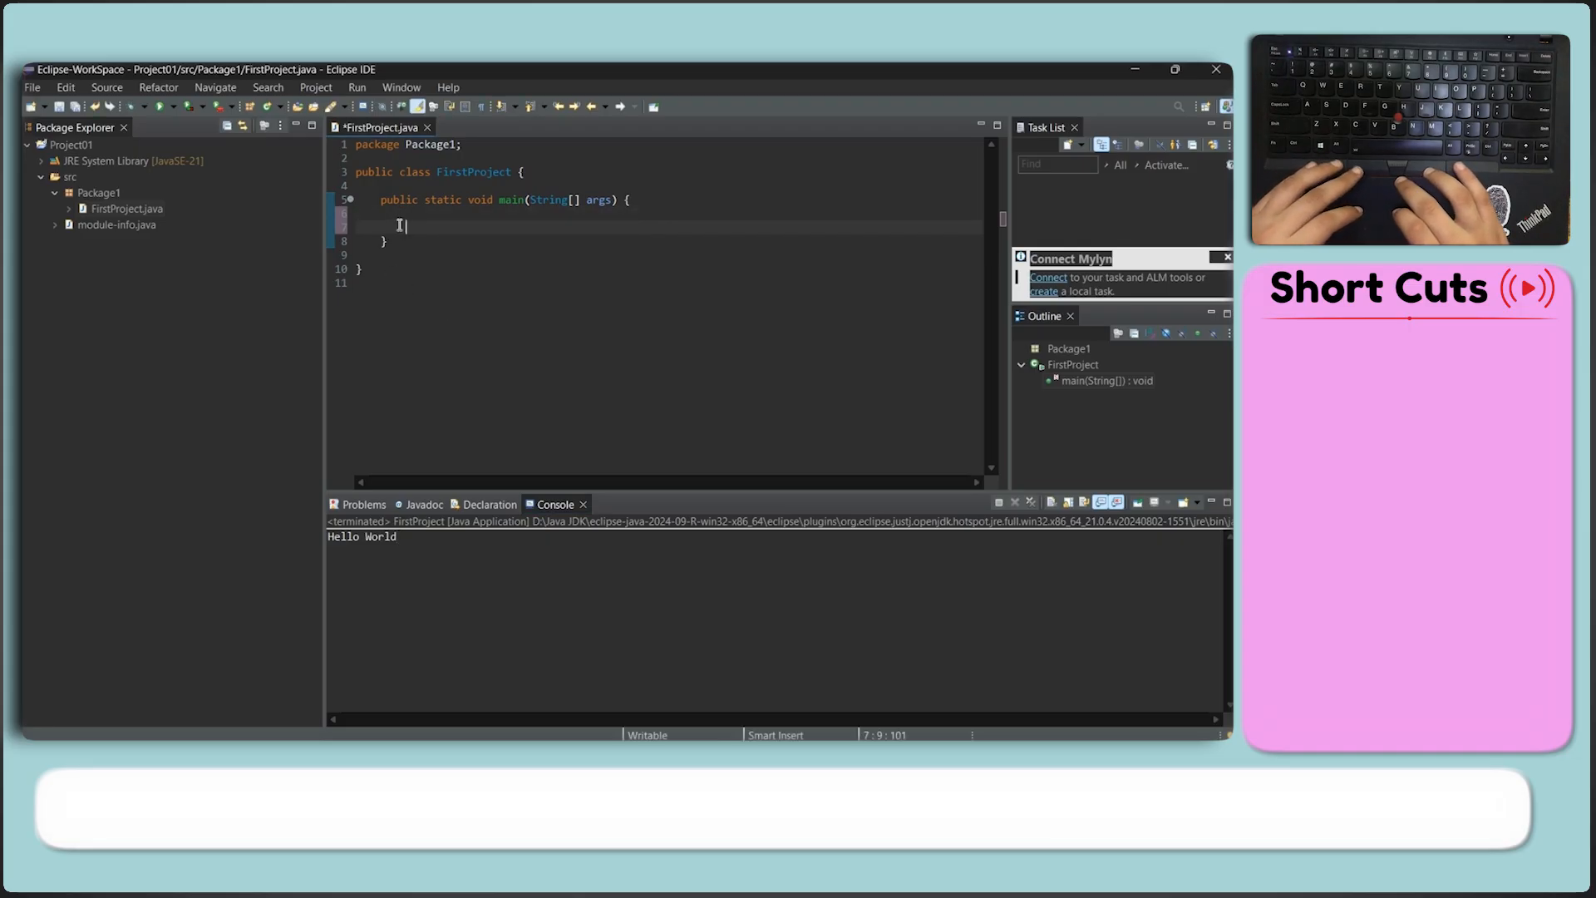
{"action": "left_click", "coordinate": [401, 217]}
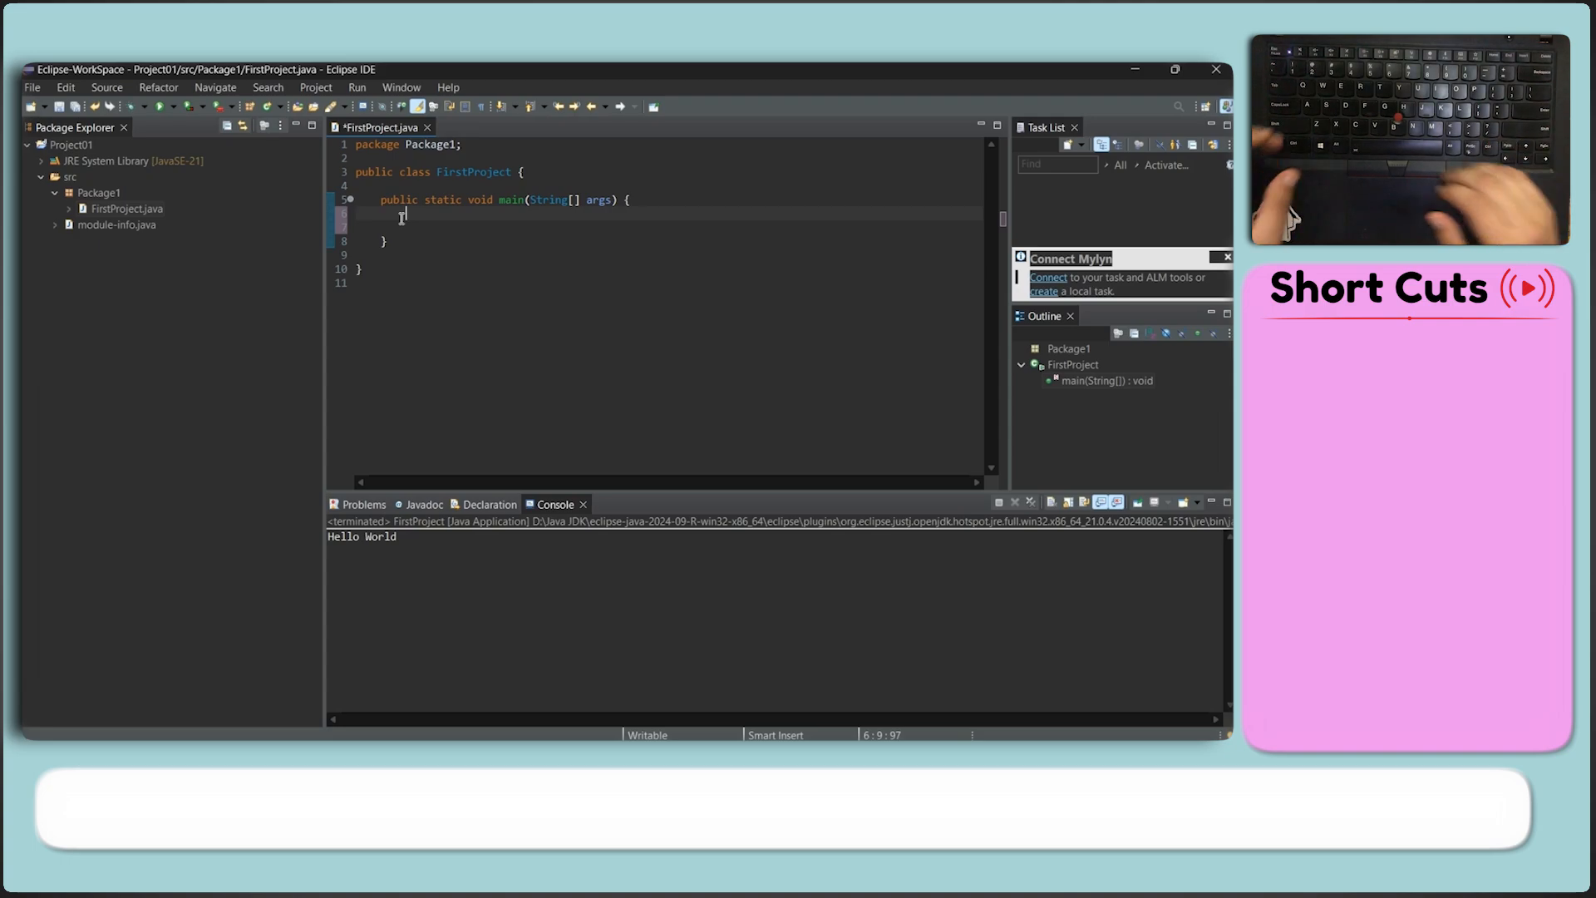
{"action": "type", "text": "System"}
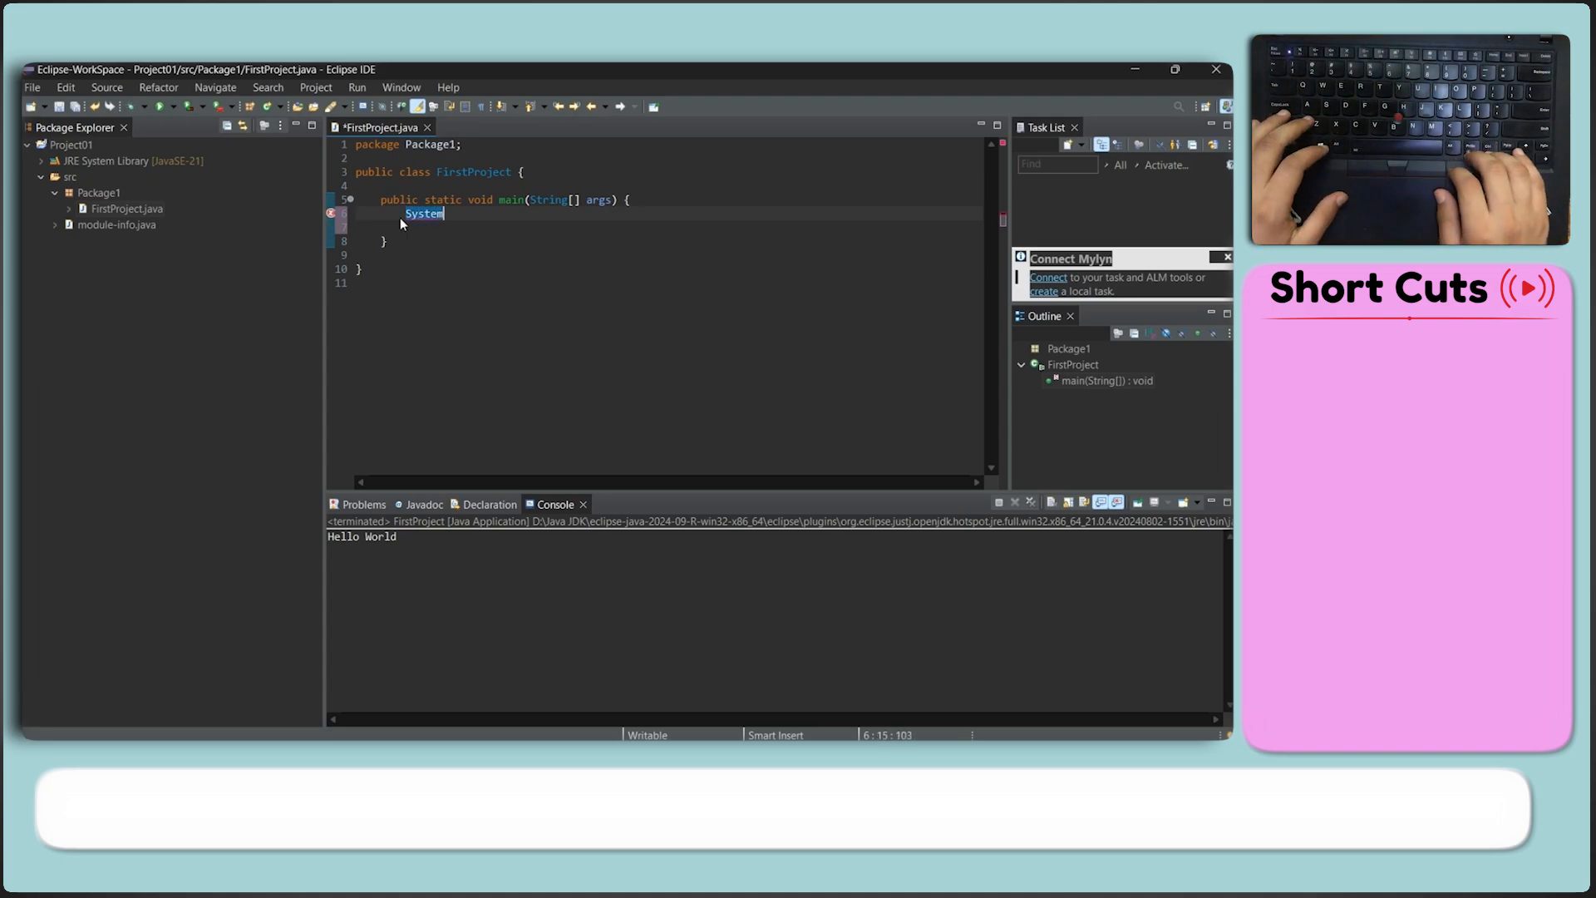
{"action": "type", "text": ".out"}
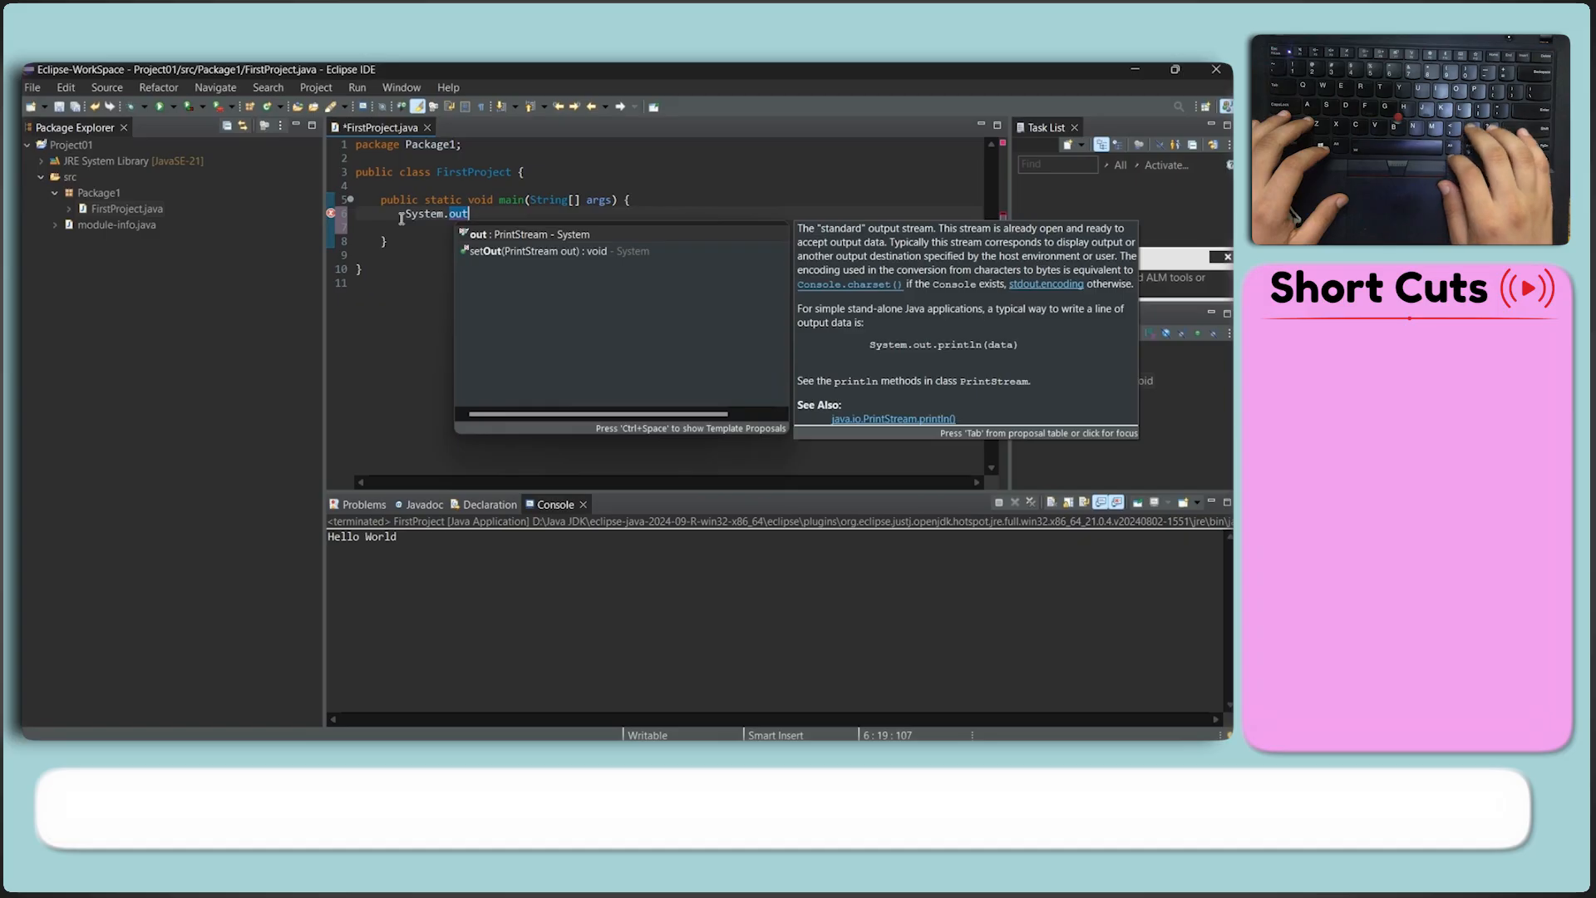
{"action": "type", "text": "."}
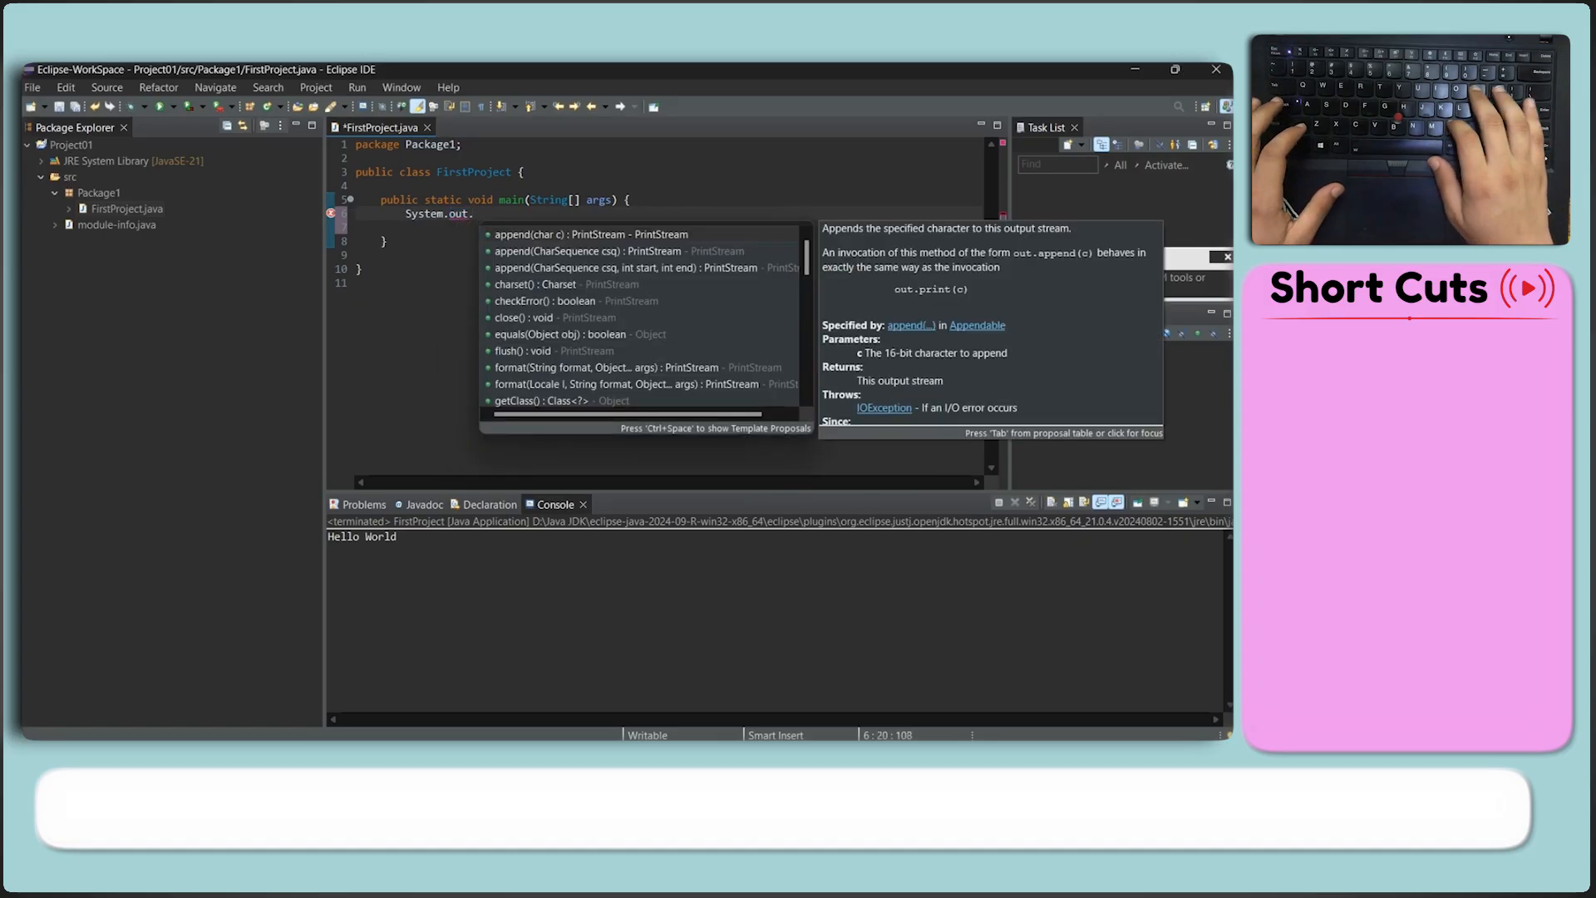
{"action": "type", "text": "Print"}
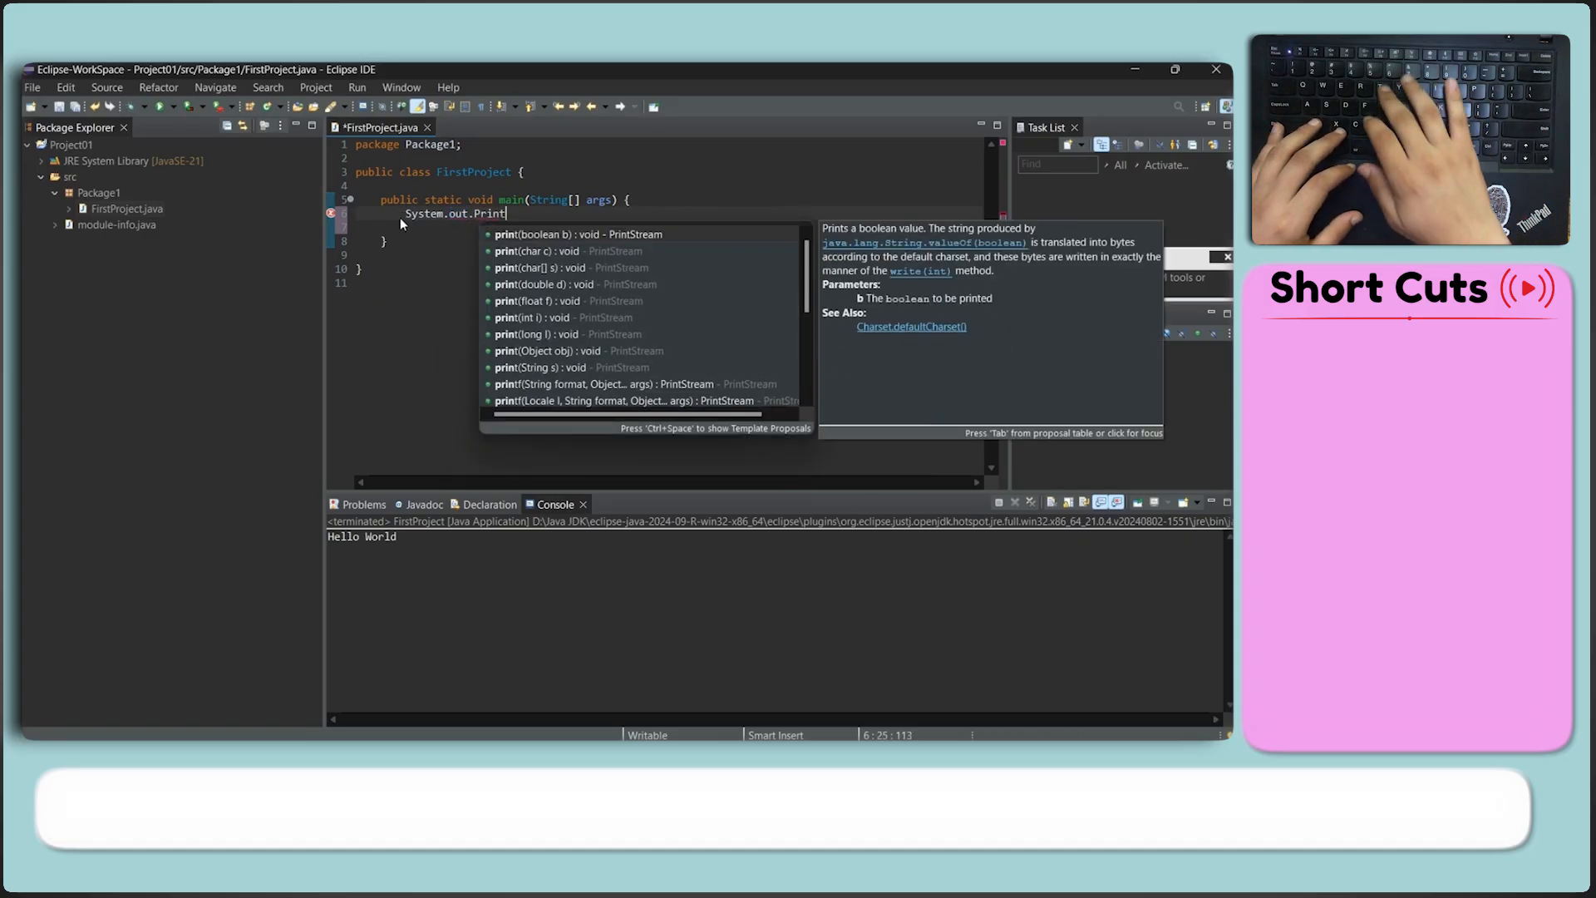
{"action": "key", "text": "Return"}
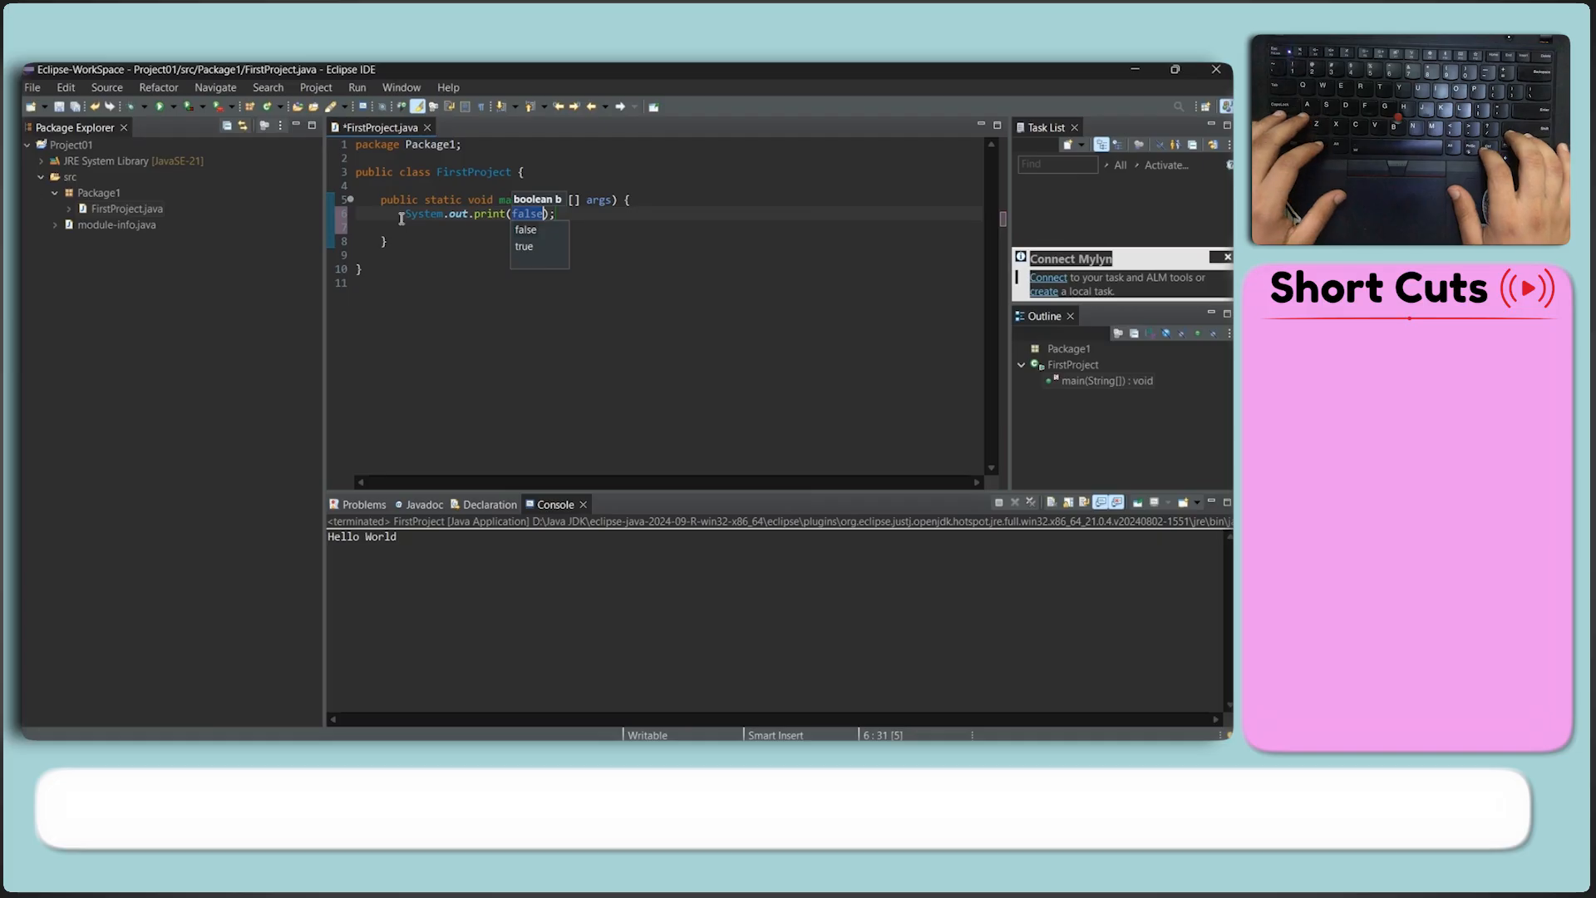
Set the argument of the print call in main to the string "Hello World"
{"action": "type", "text": "\""}
{"action": "type", "text": "He"}
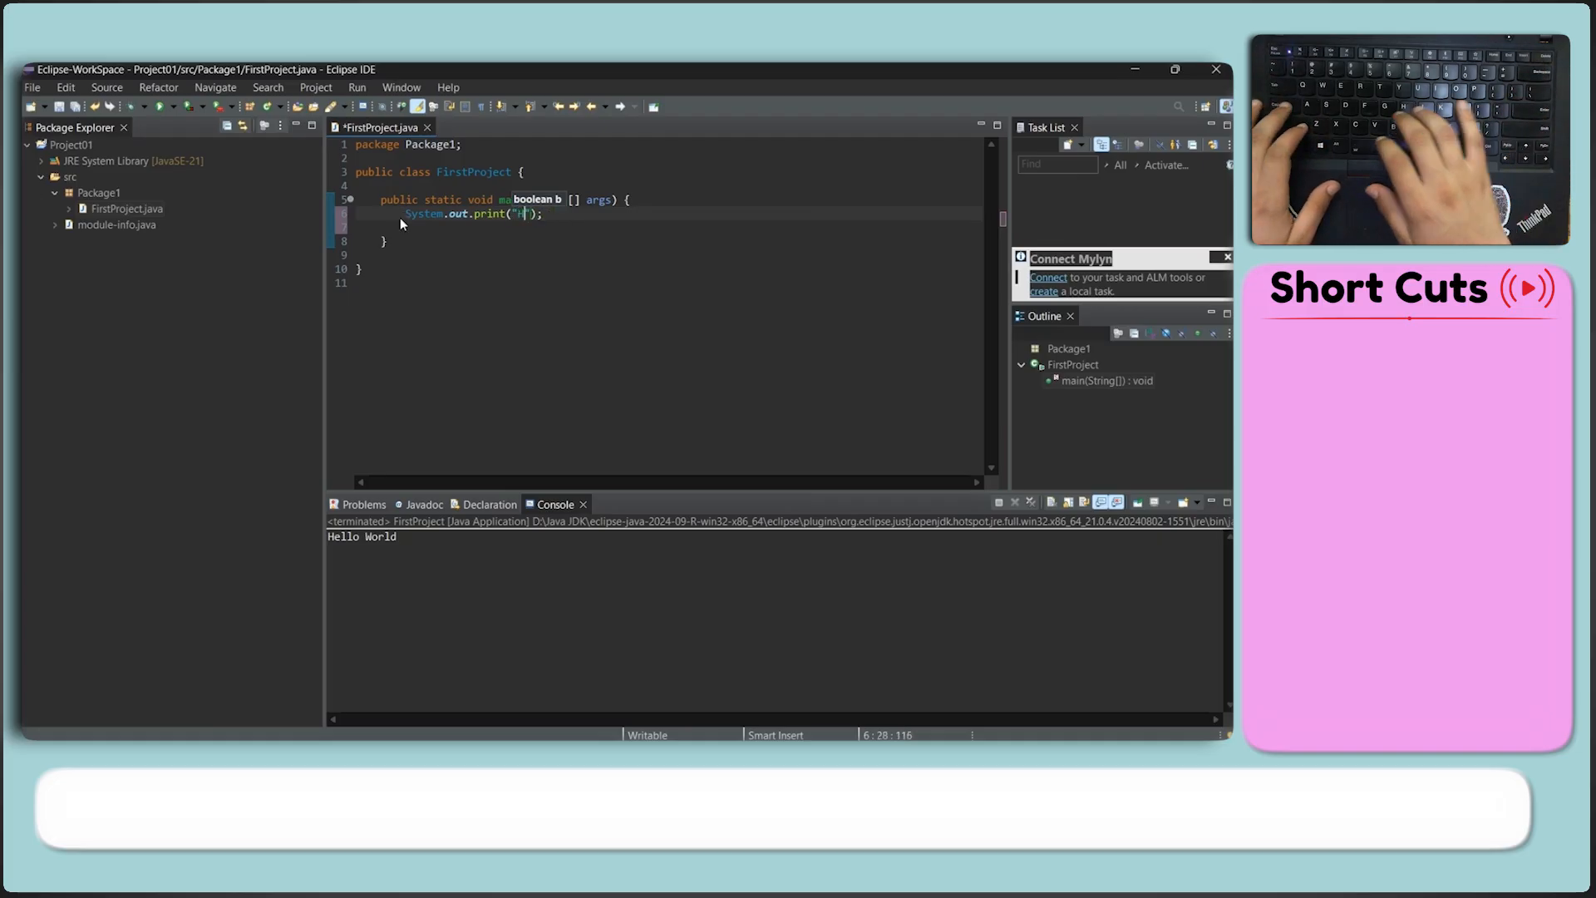
{"action": "type", "text": "llo W"}
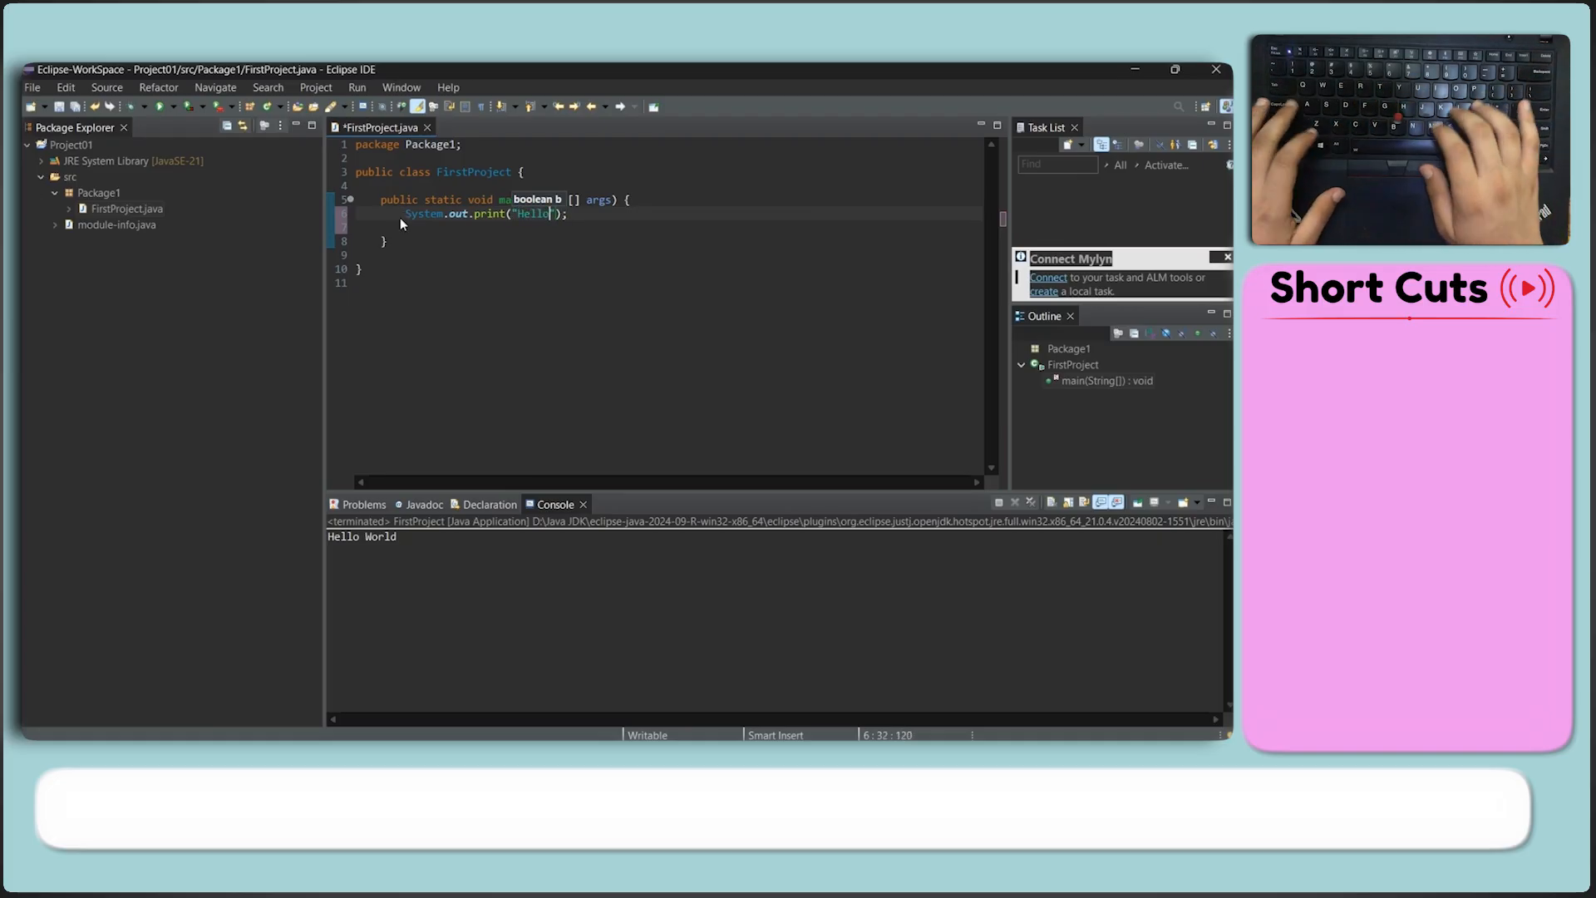
{"action": "key", "text": "BackSpace"}
{"action": "type", "text": "orld"}
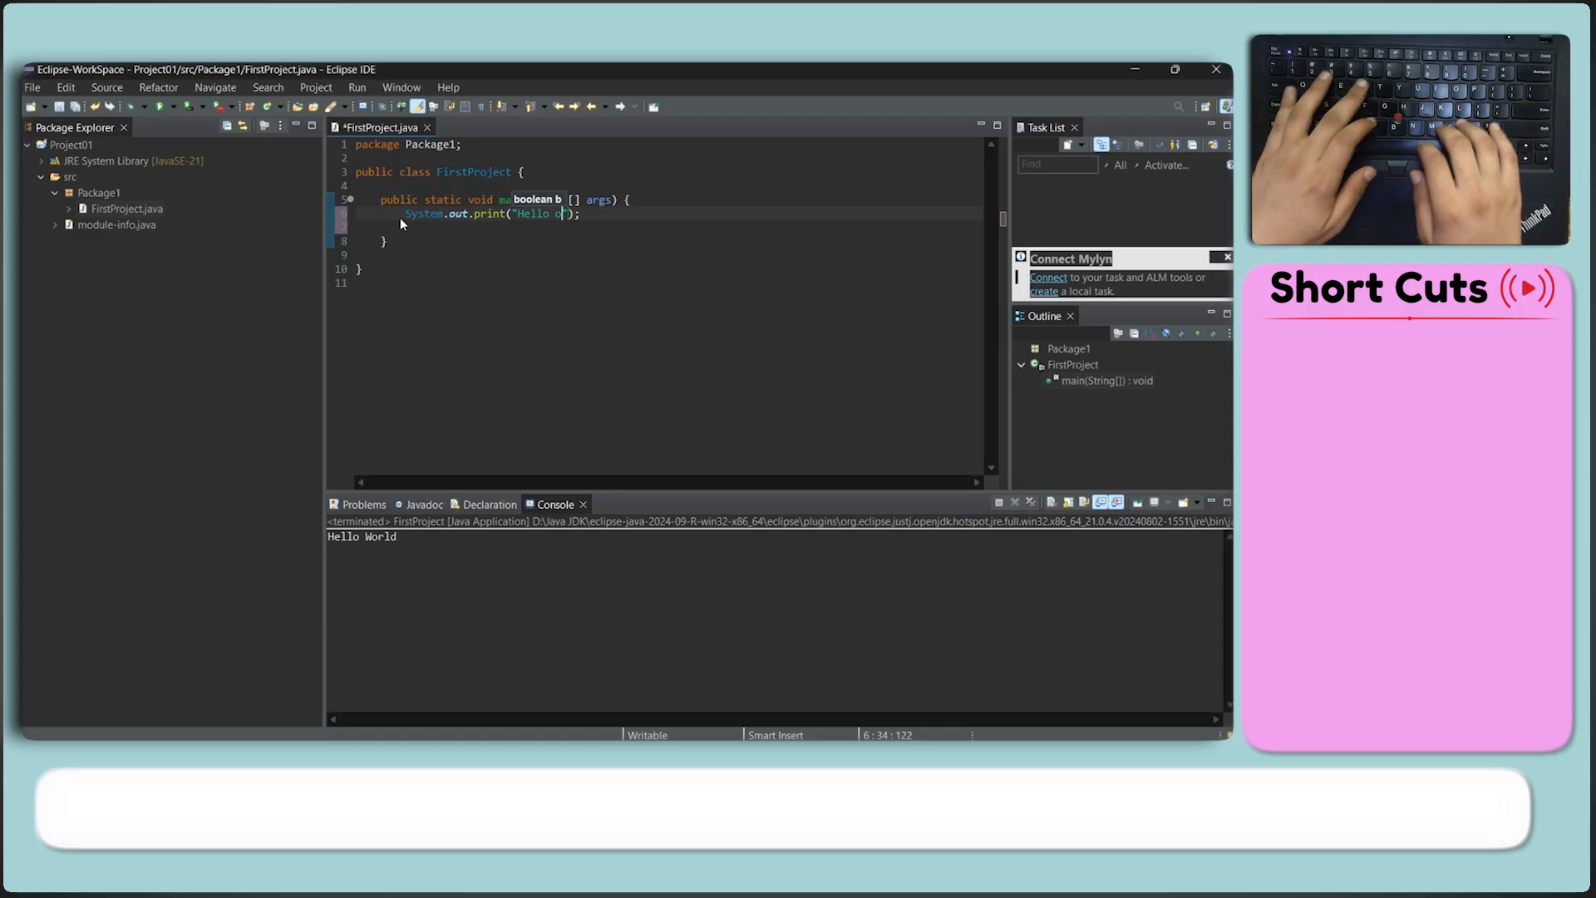
{"action": "key", "text": "BackSpace"}
{"action": "key", "text": "BackSpace"}
{"action": "key", "text": "BackSpace"}
{"action": "key", "text": "BackSpace"}
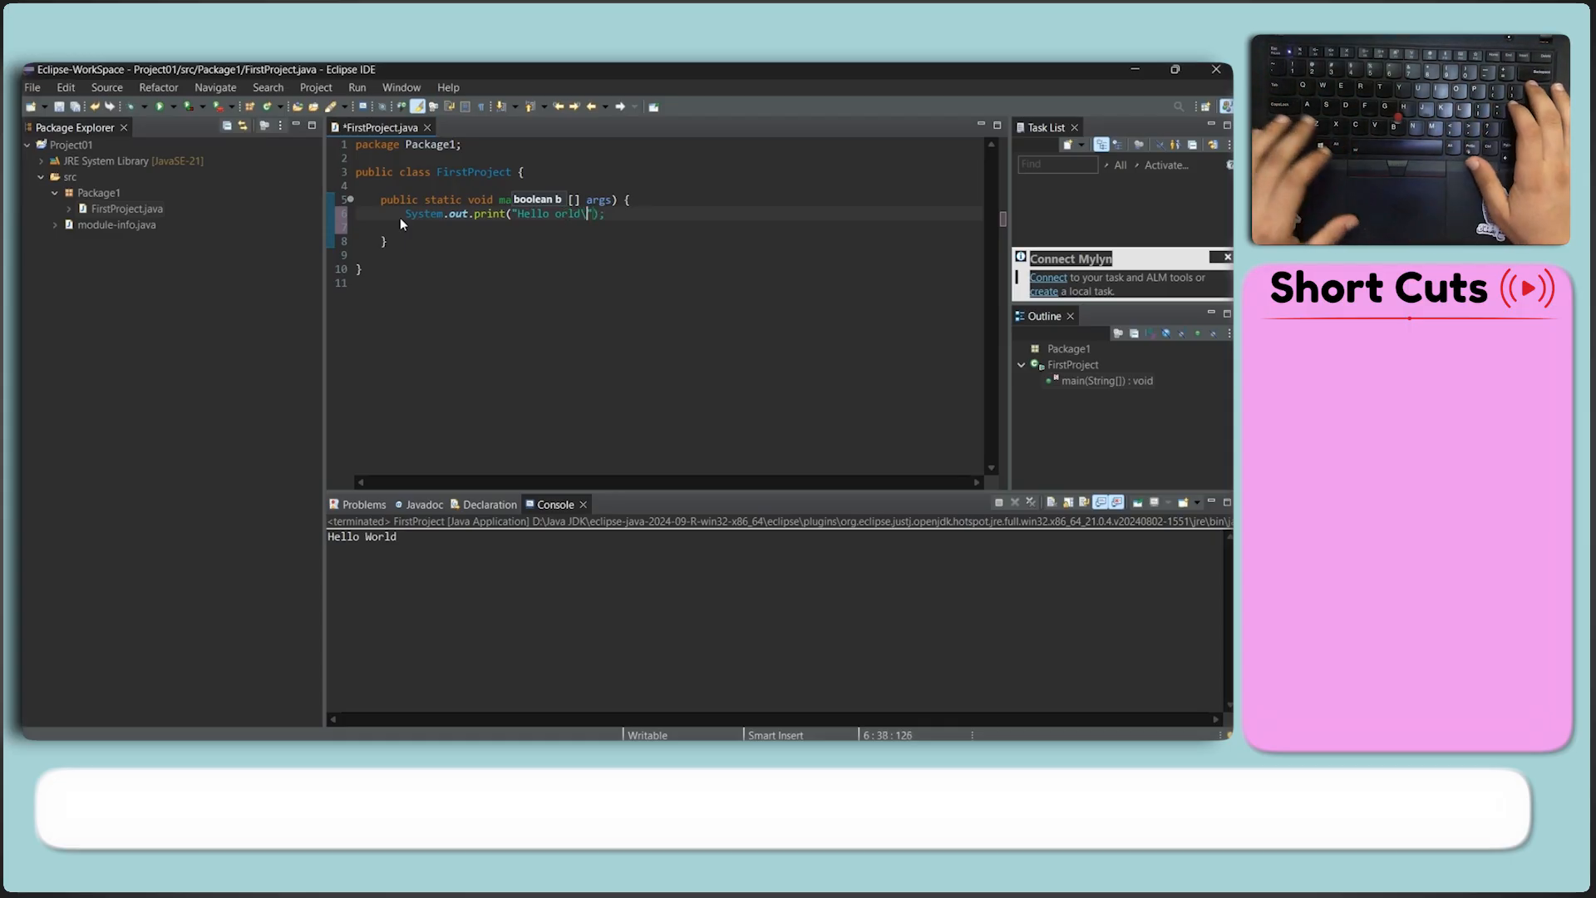
{"action": "type", "text": "World"}
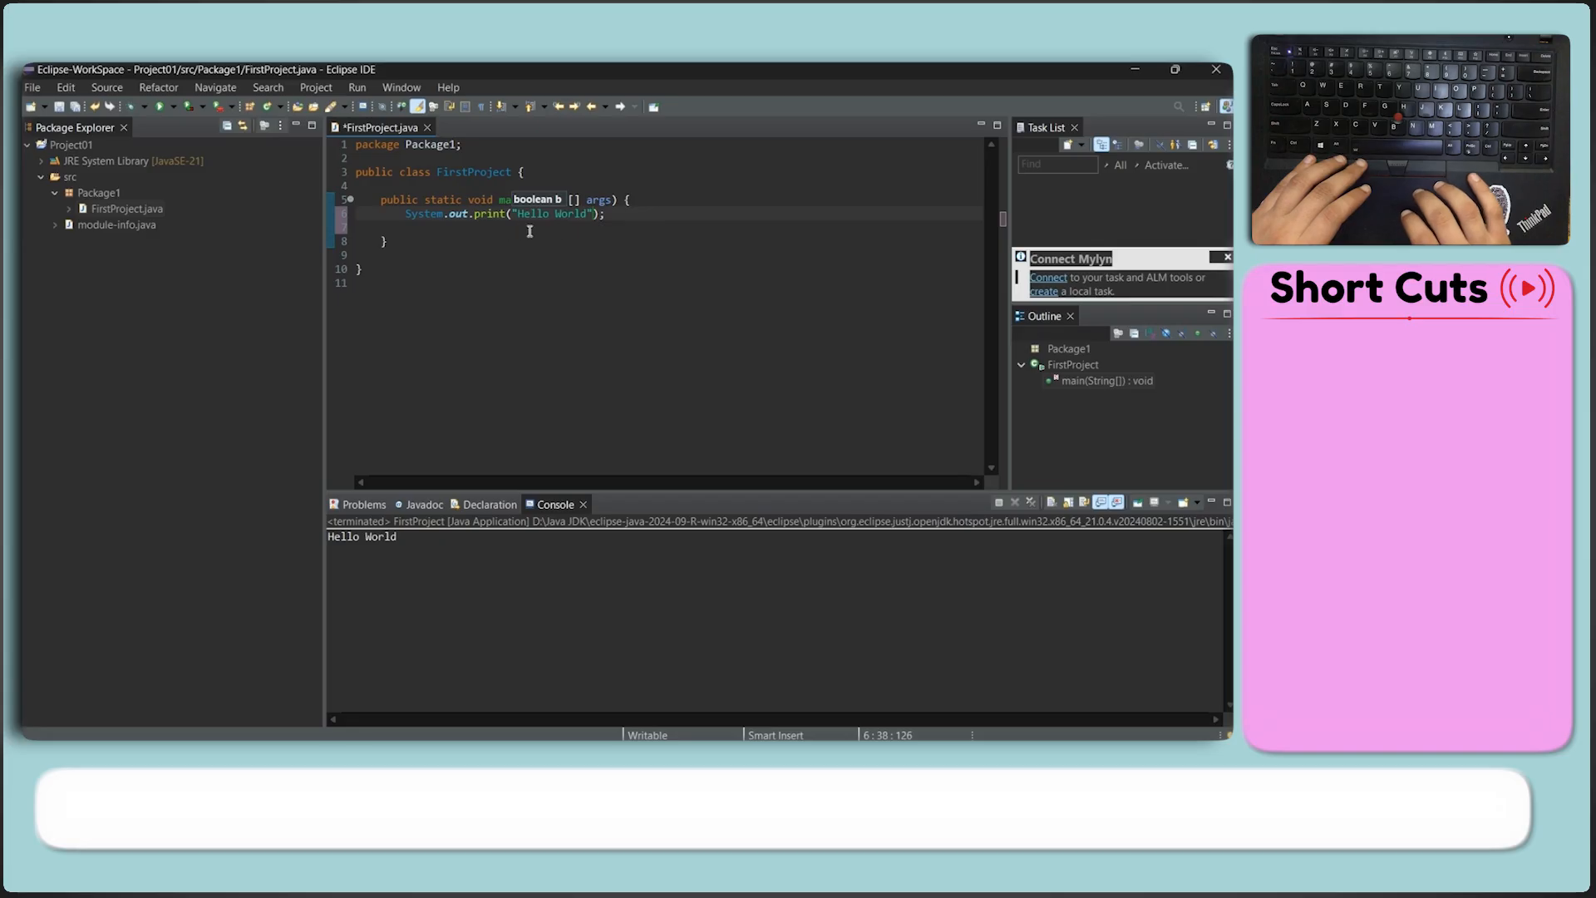
{"action": "left_click", "coordinate": [617, 224]}
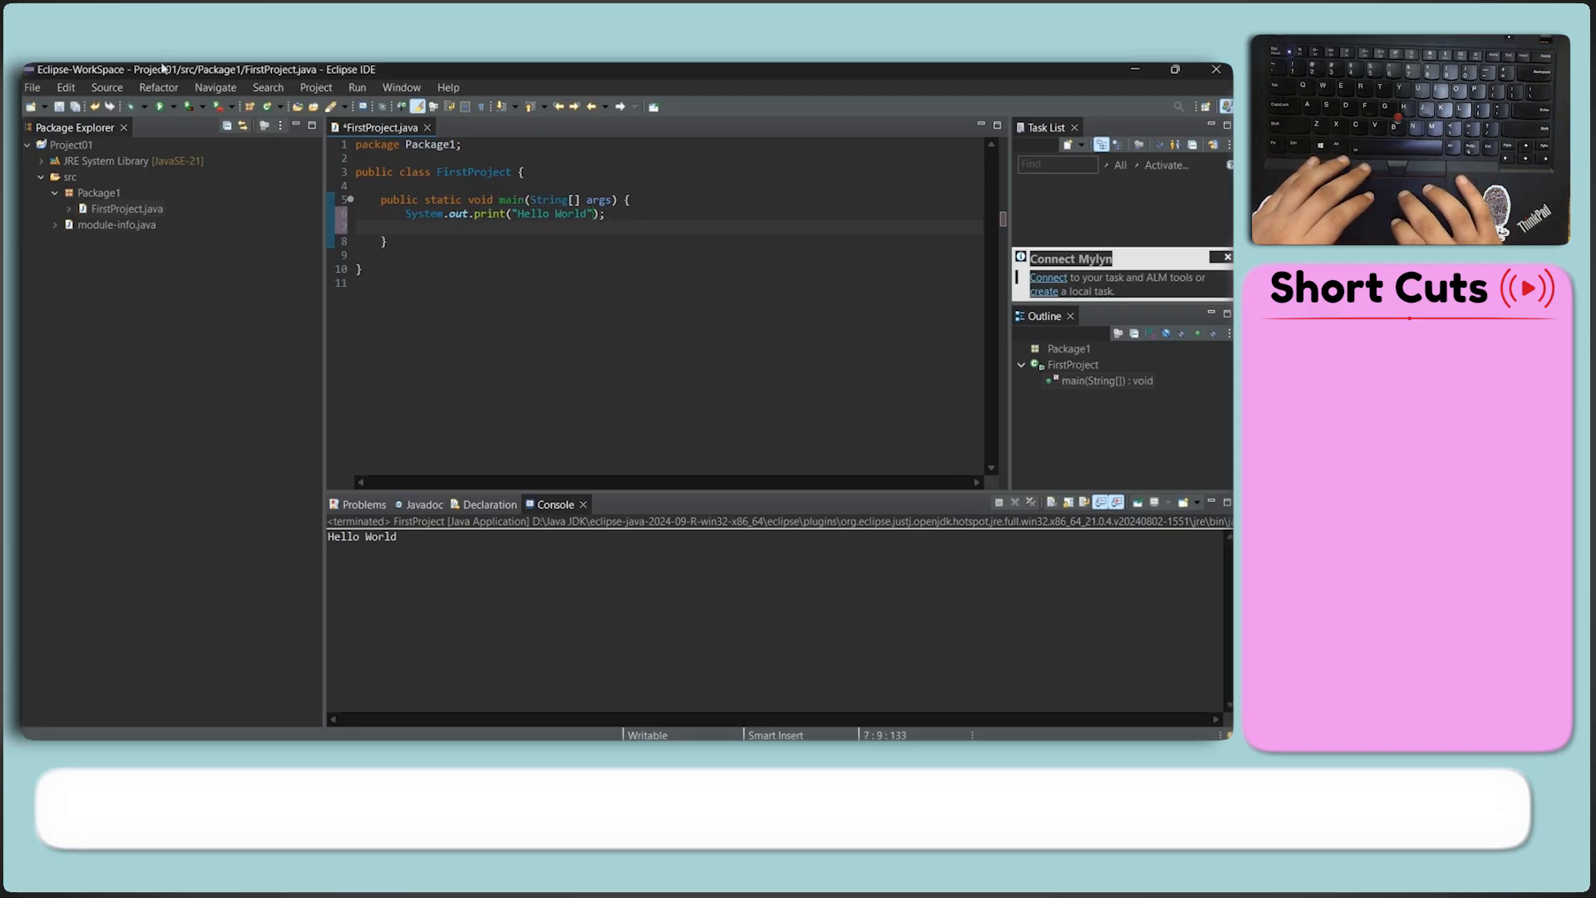
Save FirstProject.java, run it, and check the program's output in the console
{"action": "left_click", "coordinate": [163, 110]}
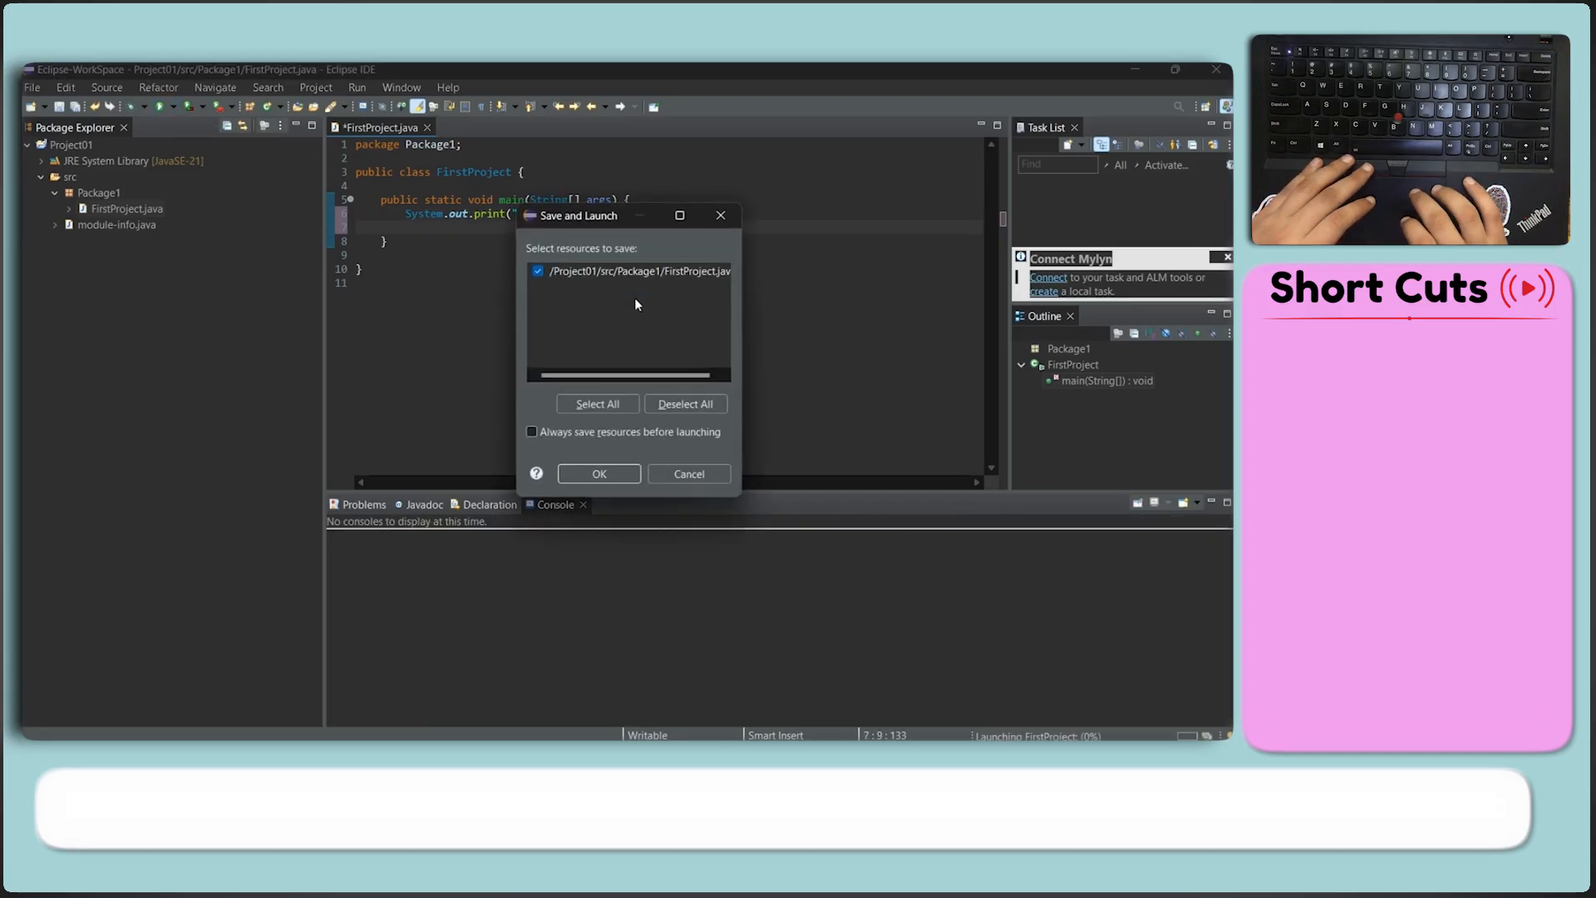
{"action": "left_click", "coordinate": [592, 272]}
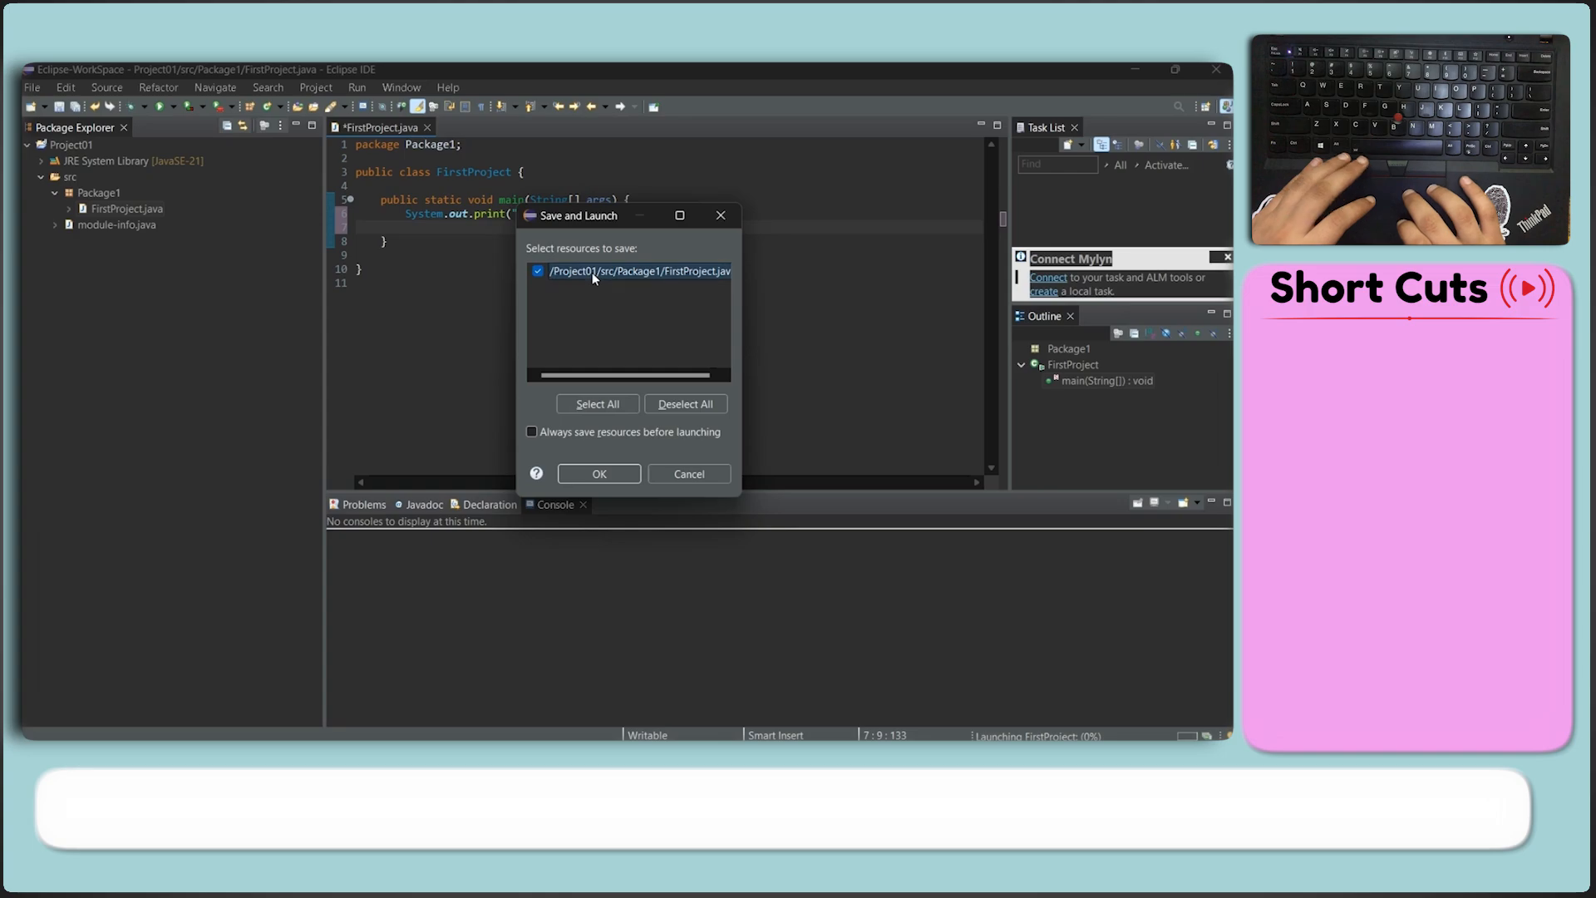
{"action": "left_click", "coordinate": [582, 476]}
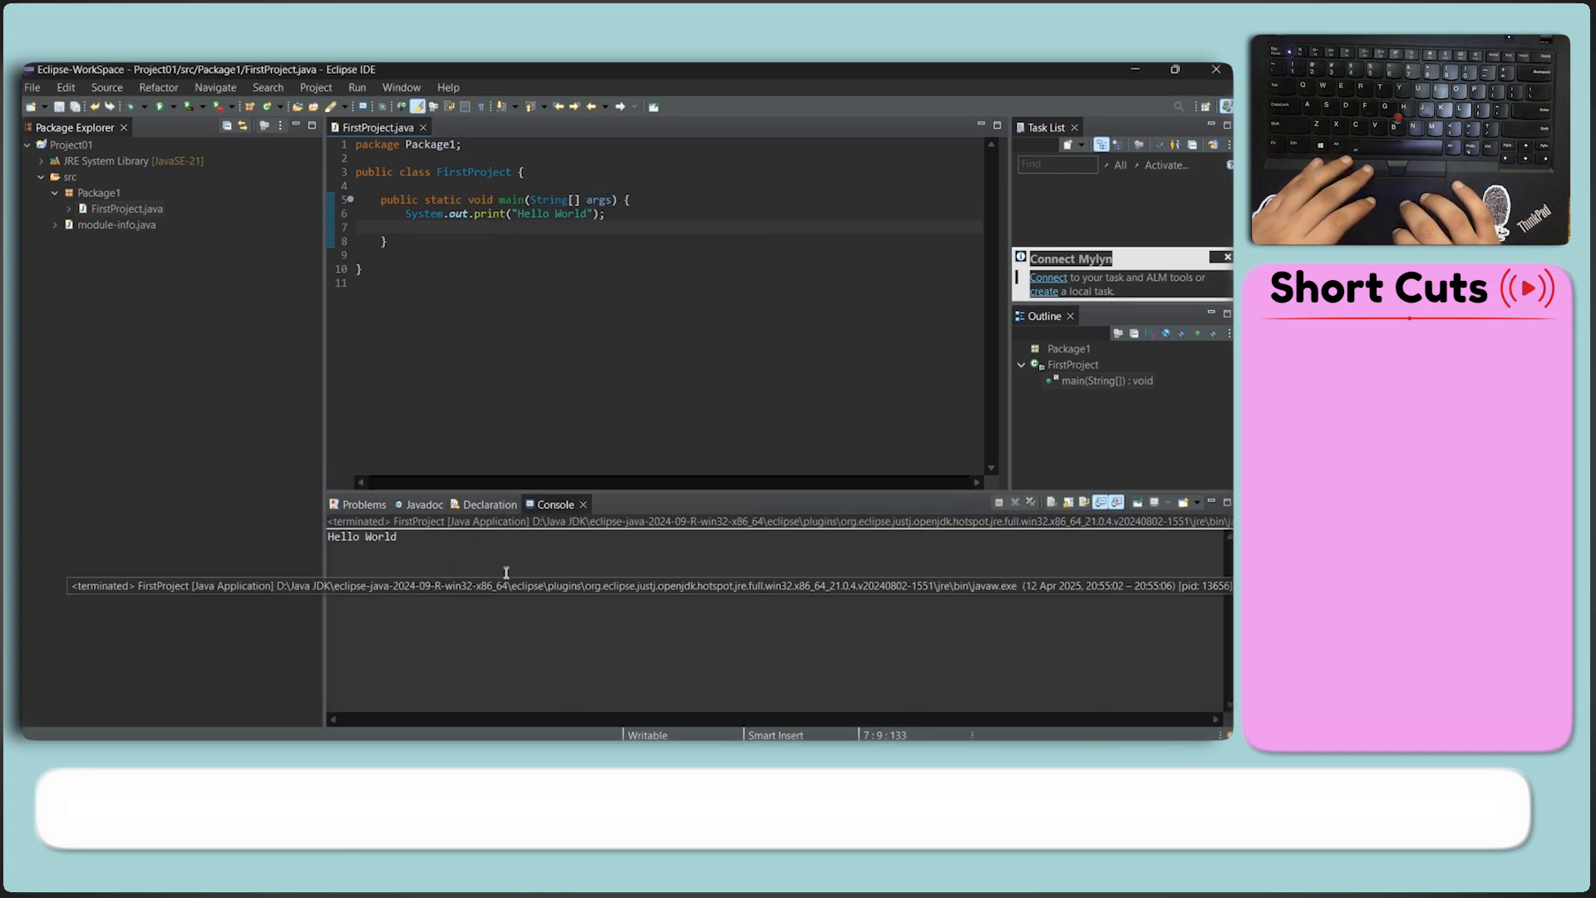
{"action": "left_click_drag", "start_coordinate": [398, 537], "coordinate": [346, 537]}
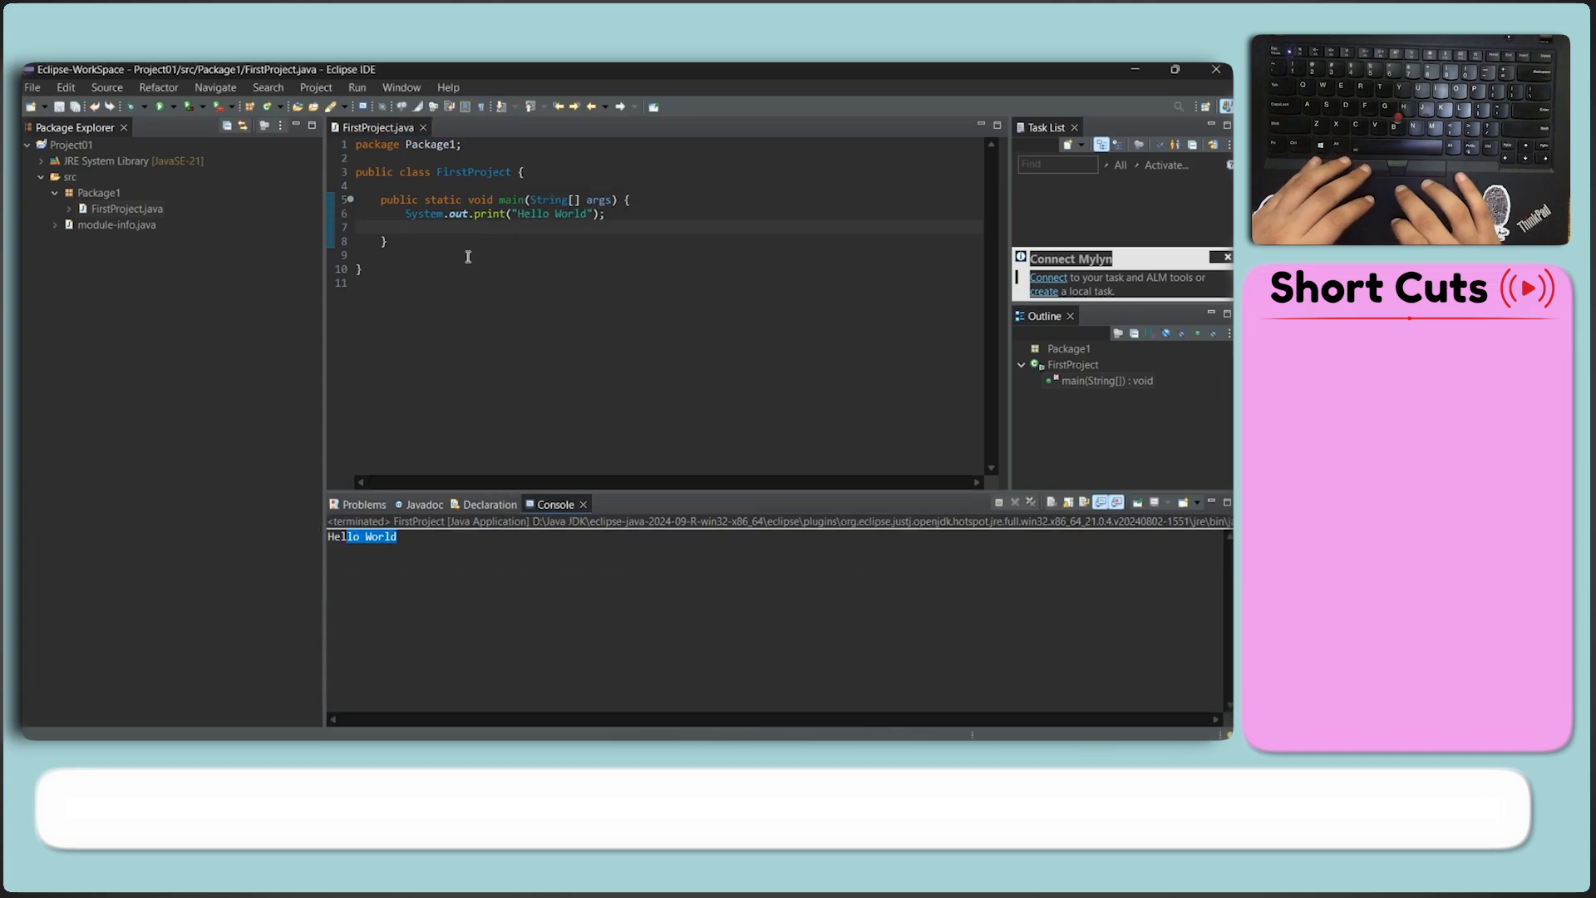
Replace the print statement in main with an empty System.out.println() statement using code completion
{"action": "left_click_drag", "start_coordinate": [402, 220], "coordinate": [634, 217]}
{"action": "key", "text": "BackSpace"}
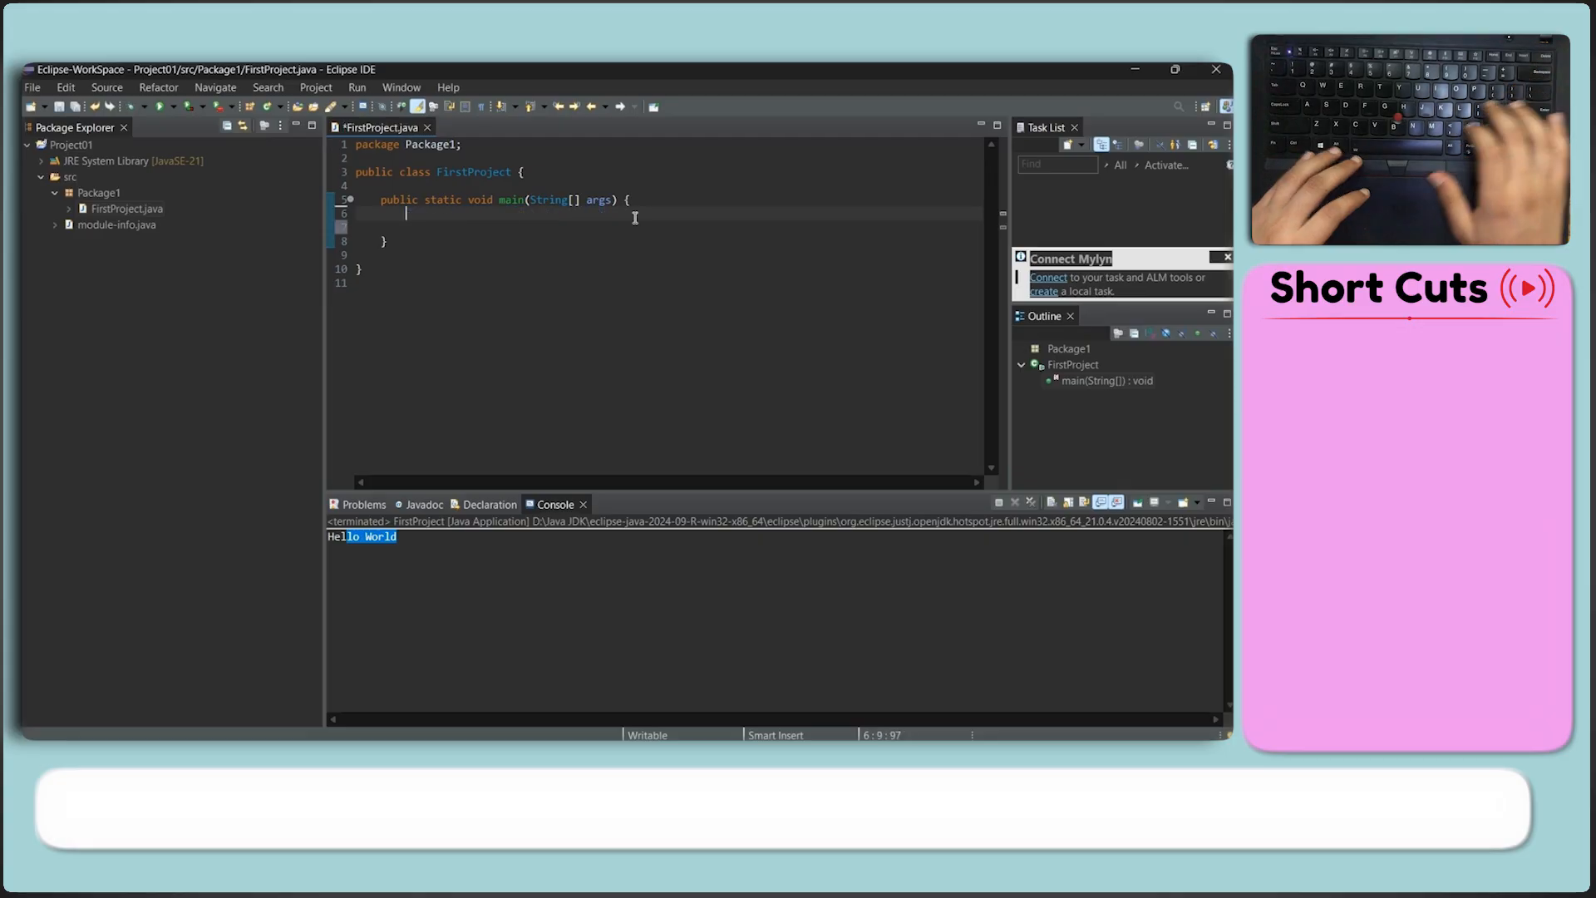
{"action": "type", "text": "Sys"}
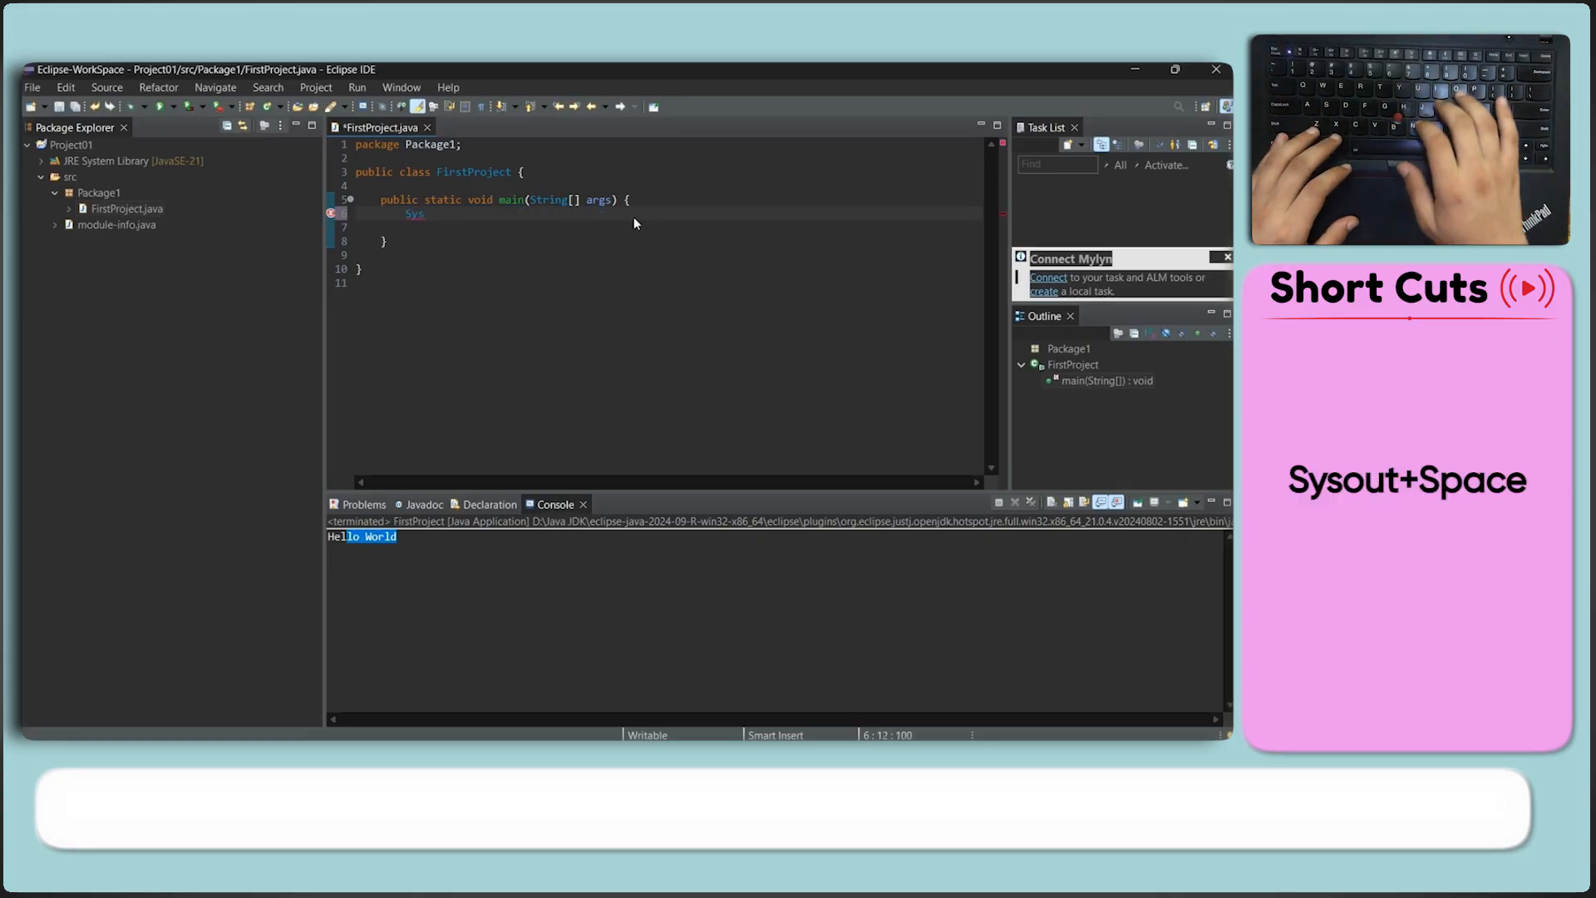
{"action": "type", "text": "tem.out"}
{"action": "key", "text": "ctrl+space"}
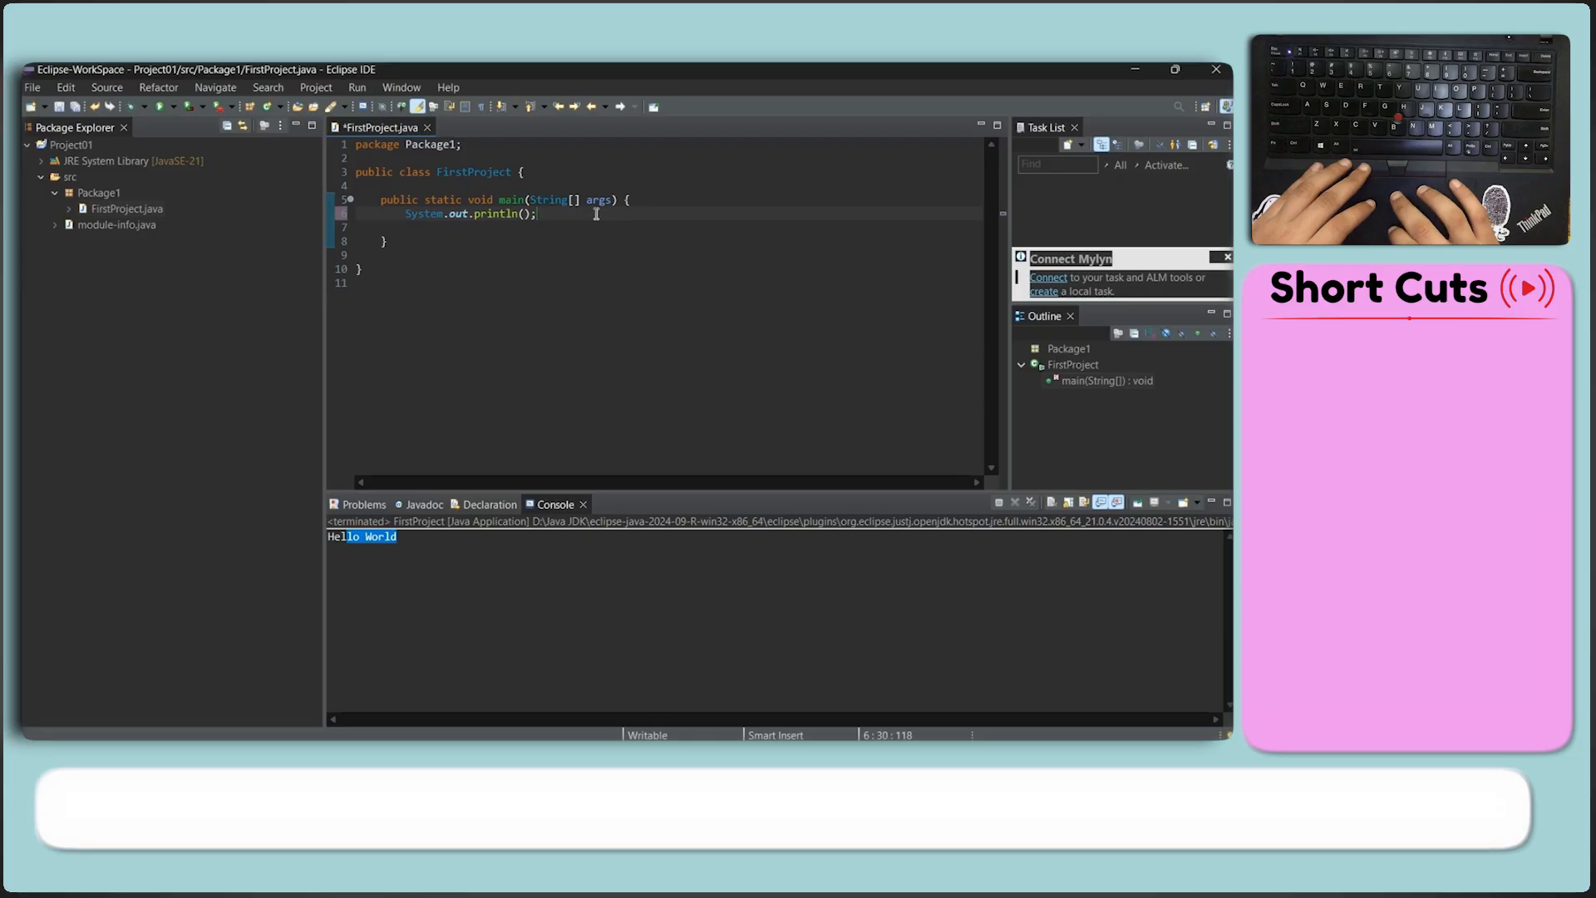
Make println output "Hello" followed by a person's first name, and save and run FirstProject.java
{"action": "left_click", "coordinate": [526, 214]}
{"action": "type", "text": "\"Hello"}
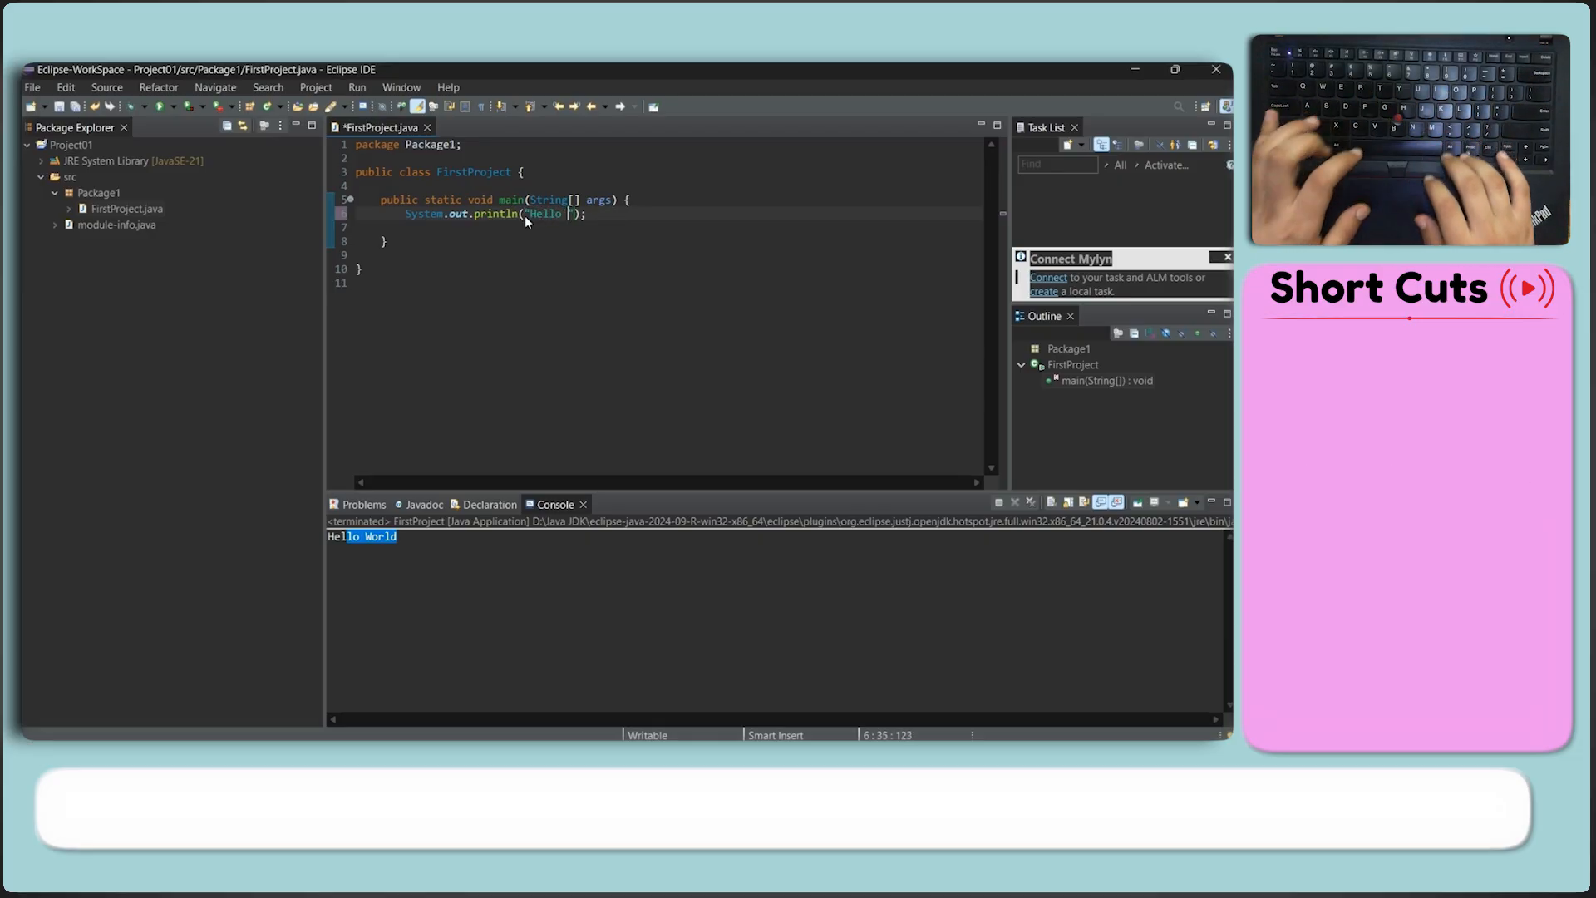
{"action": "type", "text": " Ahmad"}
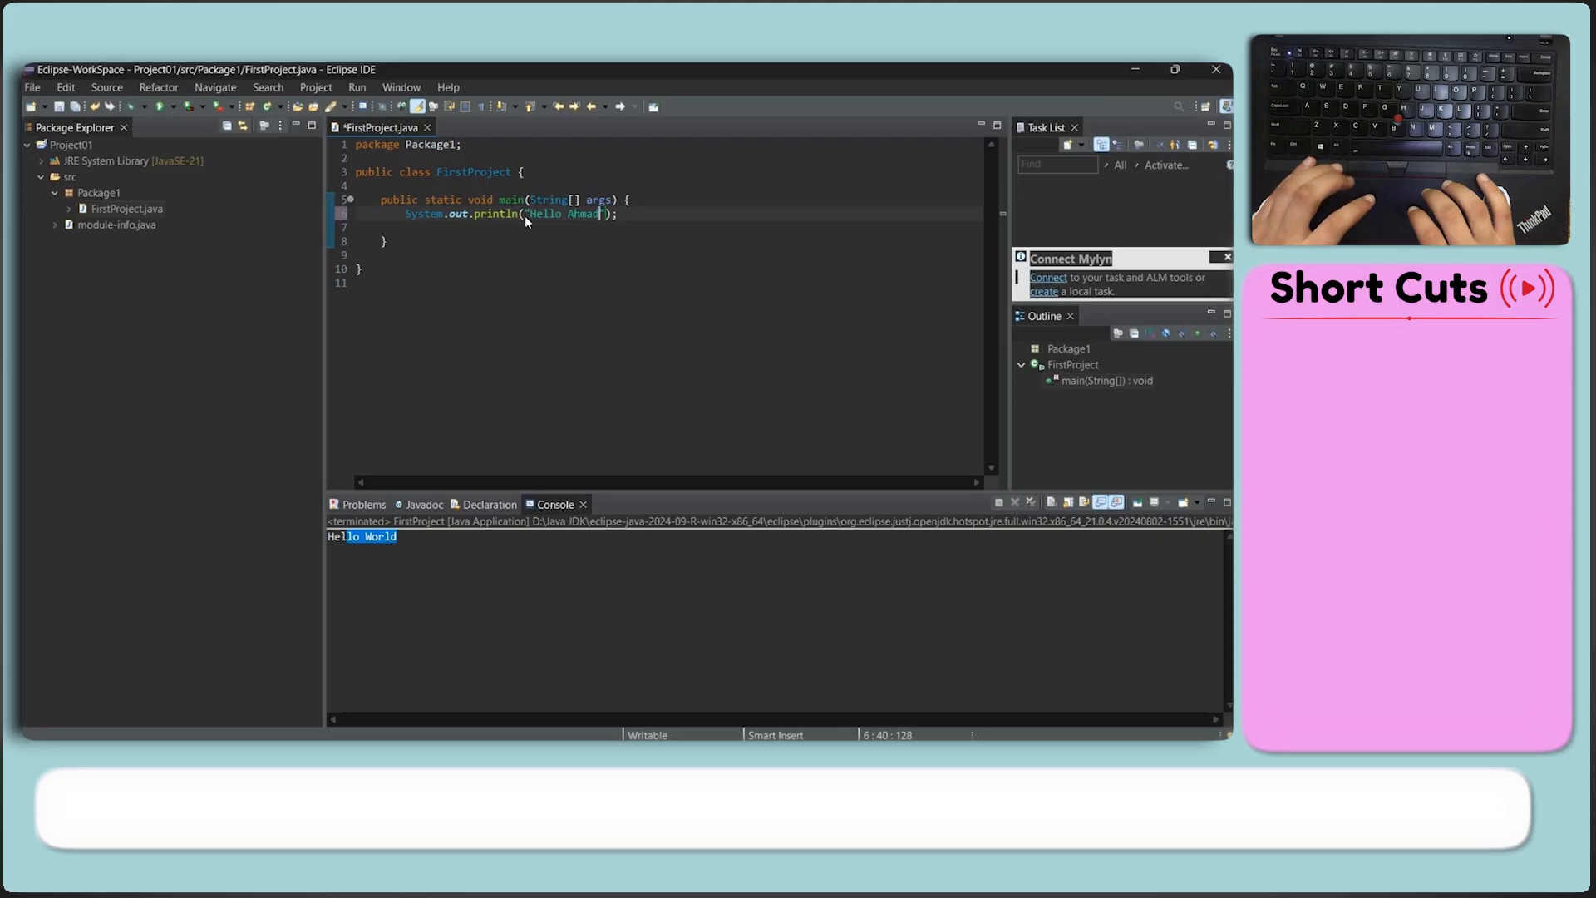
{"action": "key", "text": "ctrl+F11"}
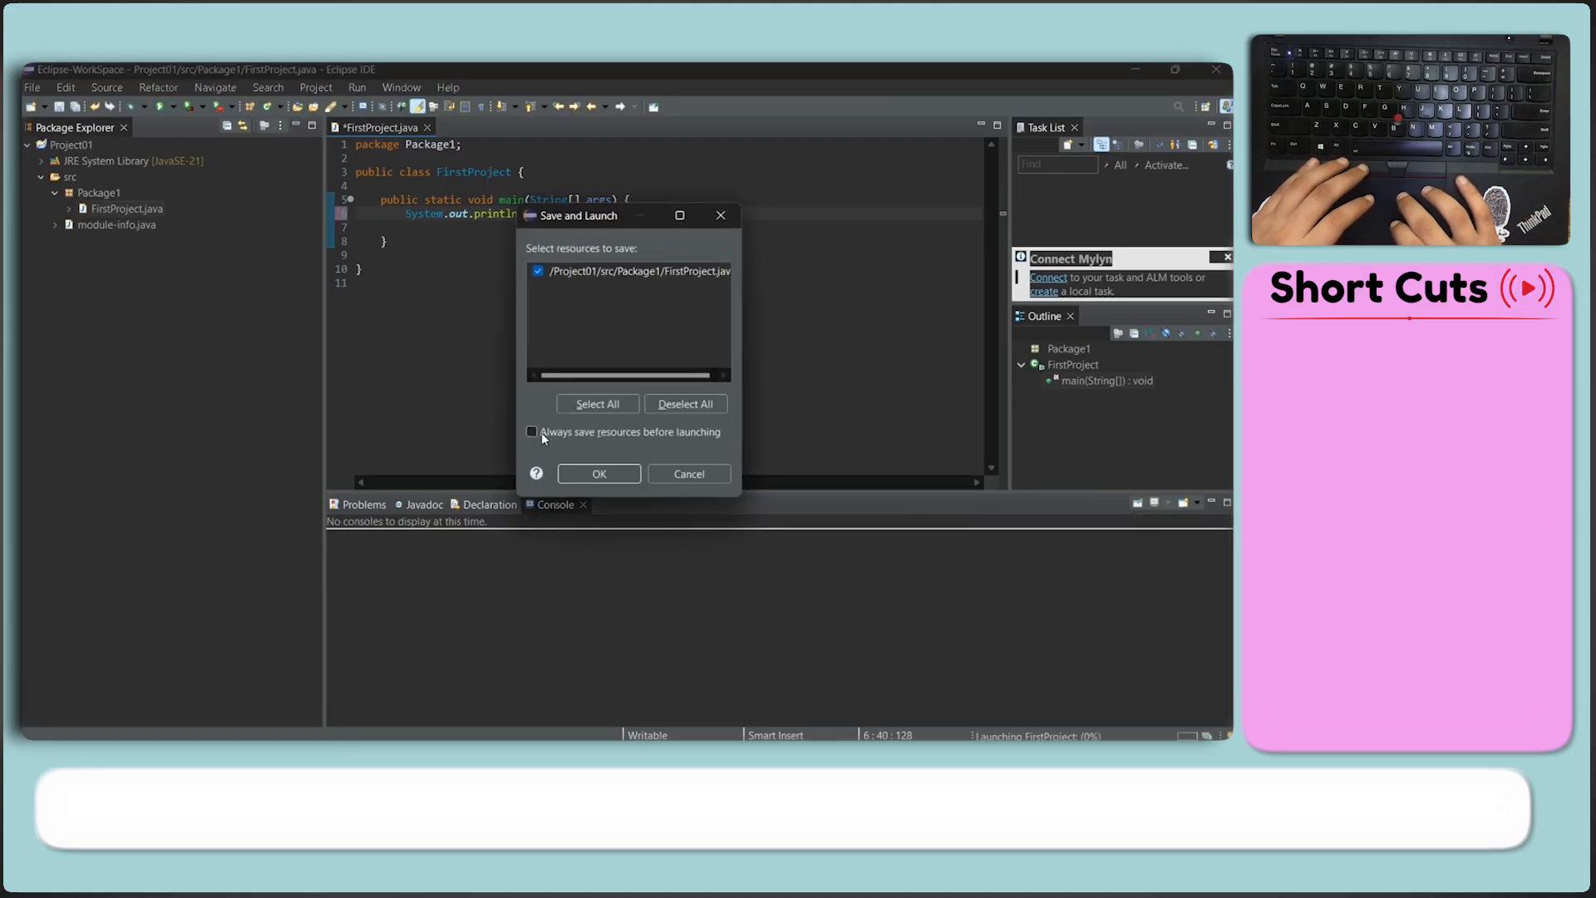
{"action": "left_click", "coordinate": [586, 474]}
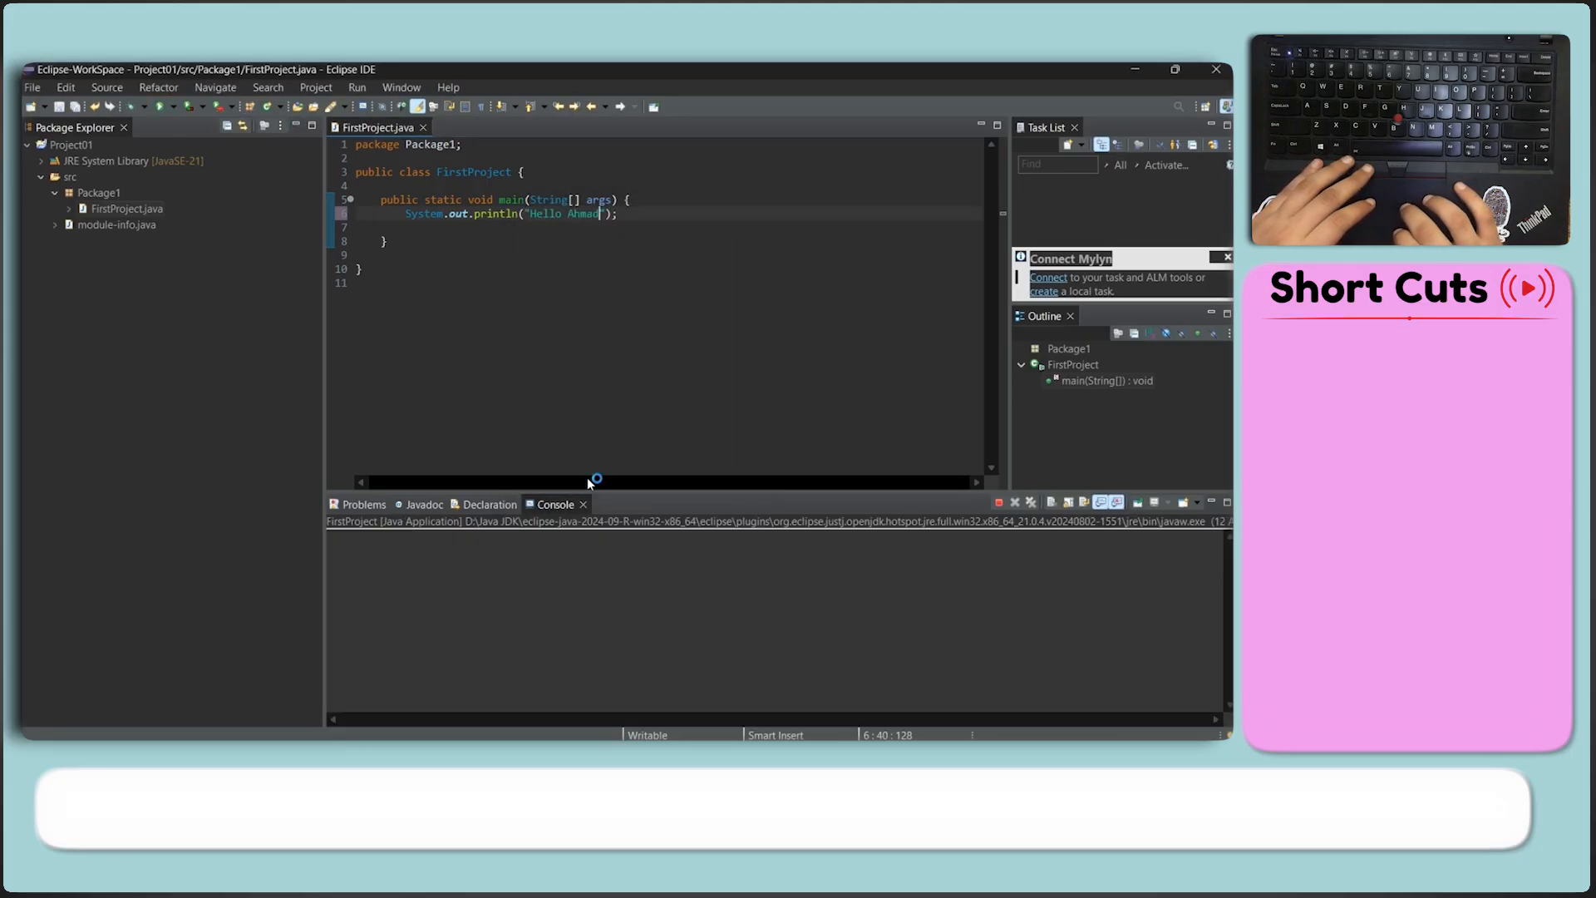